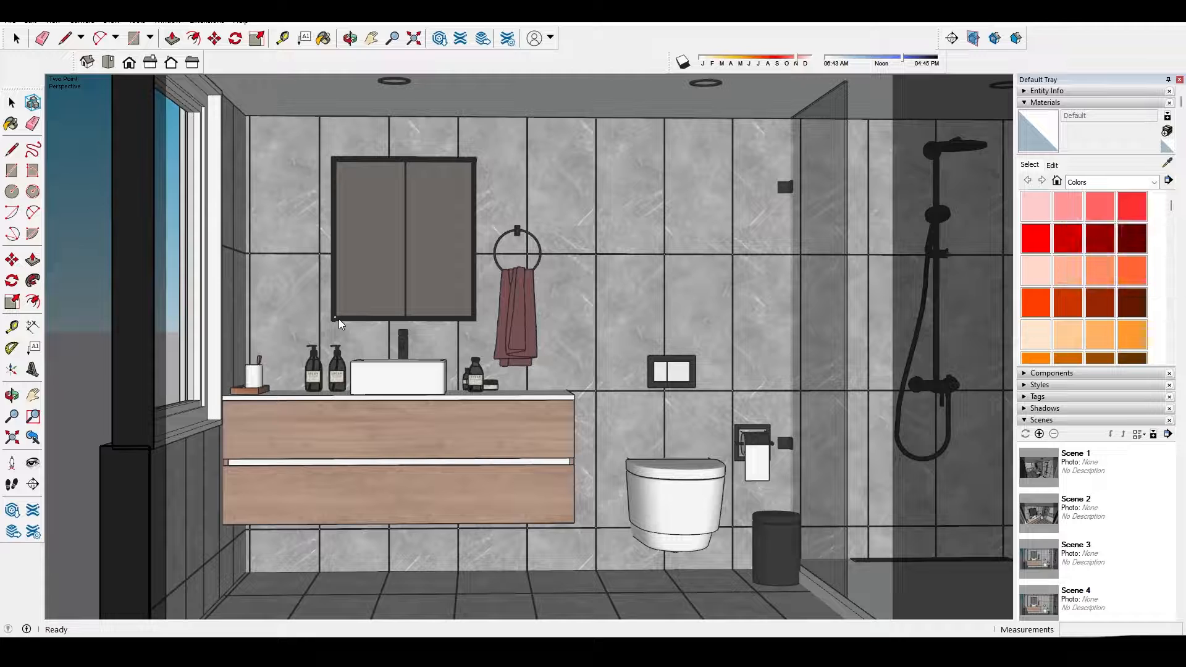
Step: Push/Pull the stray face at the lower corner of the mirror cabinet's frame by 0.01 m and leave the group
scroll(338, 324, "up", 9)
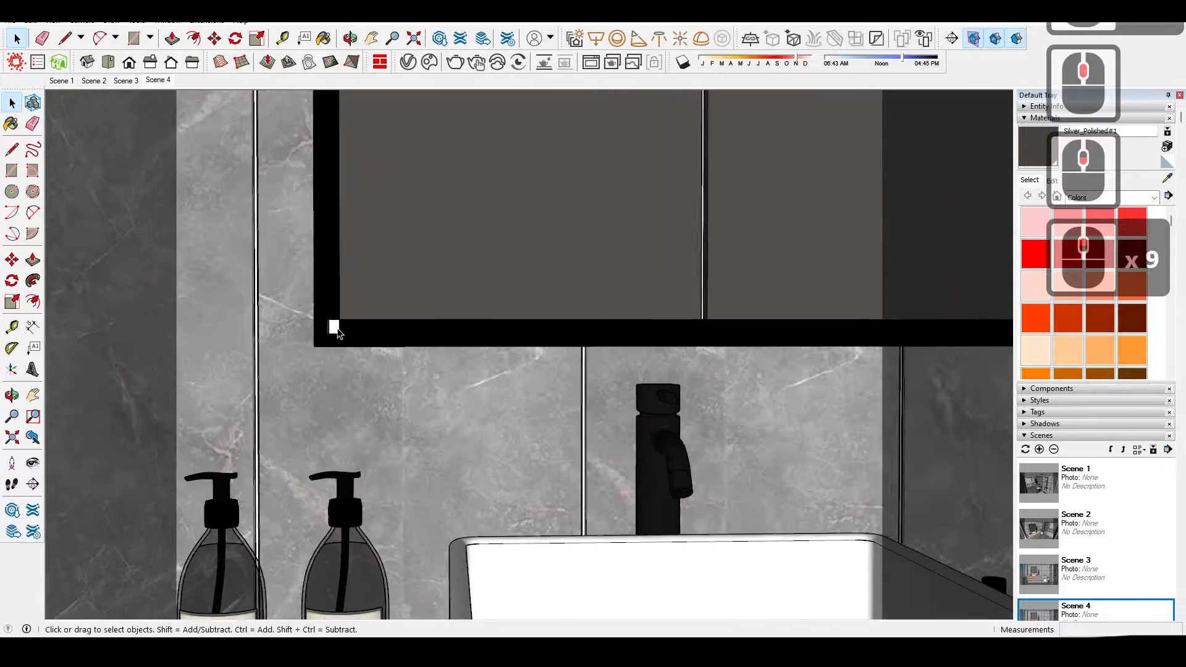
double_click(335, 329)
key("p")
left_click(365, 323)
mouse_move(334, 329)
middle_mouse_down()
mouse_move(365, 323)
mouse_move(324, 338)
middle_mouse_up()
left_click(379, 334)
scroll(323, 339, "down", 5)
scroll(323, 333, "down", 15)
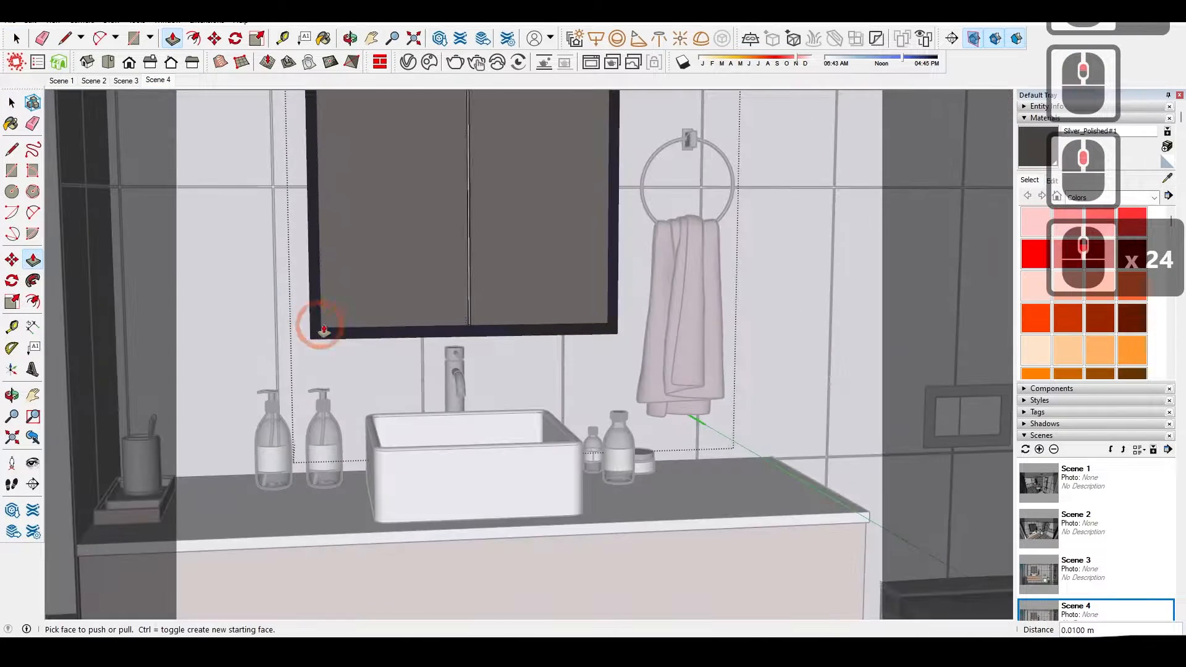
key("space")
key("Escape")
Step: Look over the whole bathroom from the front, as well as the camera views of Scene 1 and Scene 2
scroll(368, 295, "down", 14)
scroll(367, 296, "up", 4)
middle_click_drag(367, 295, 360, 289)
scroll(362, 289, "down", 6)
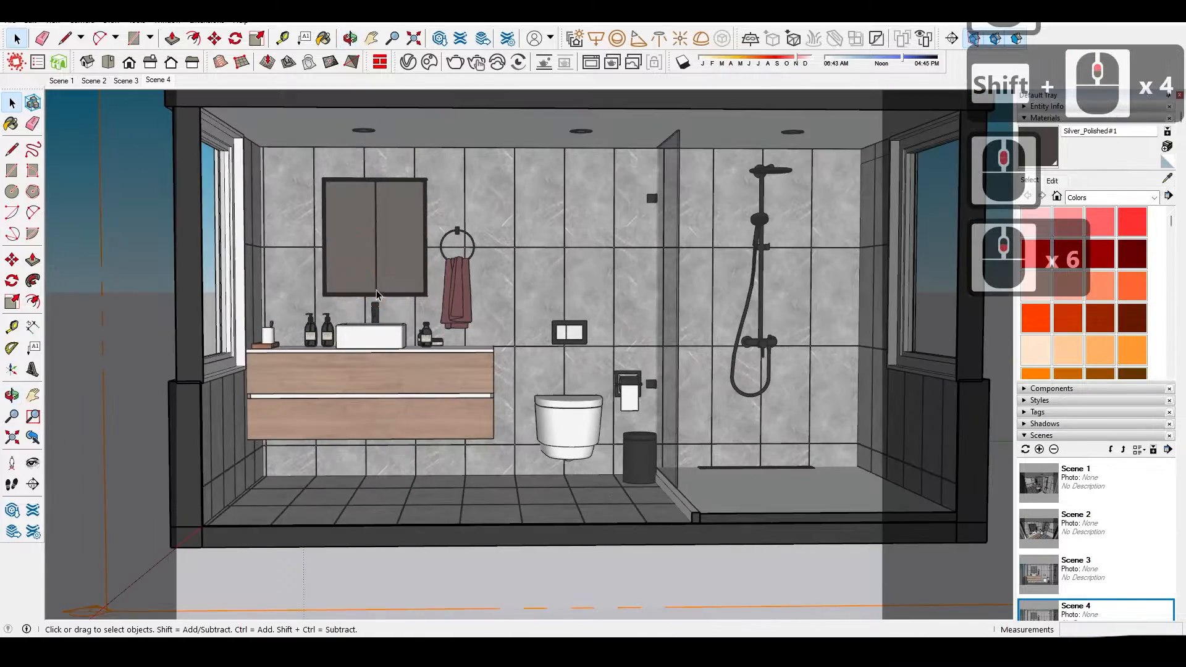
middle_click_drag(482, 300, 418, 302, "shift")
scroll(420, 303, "up", 1)
left_click(60, 81)
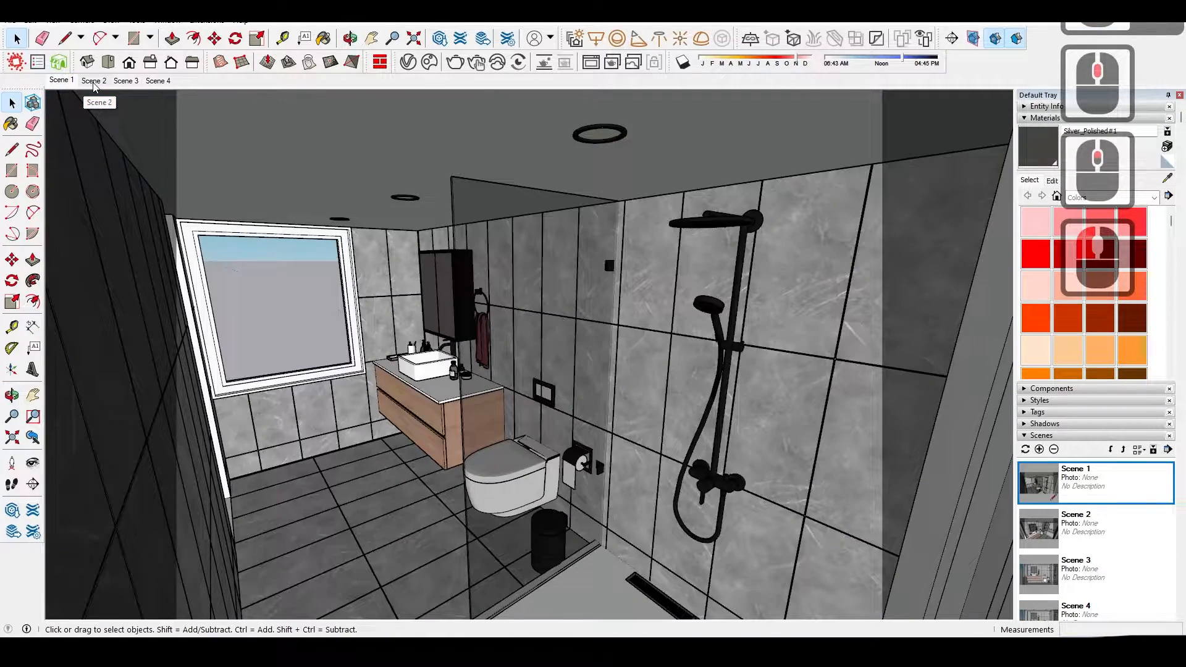
left_click(93, 83)
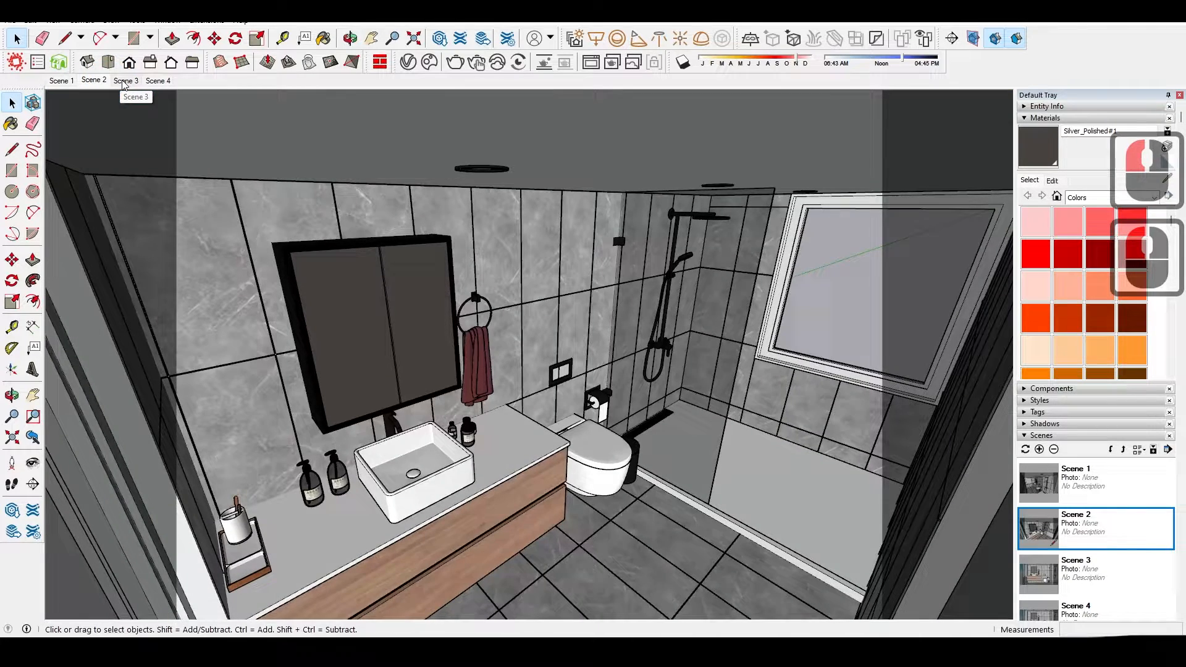
Step: Recall Scene 3, reframe it in Two-Point Perspective and update the scene
left_click(124, 81)
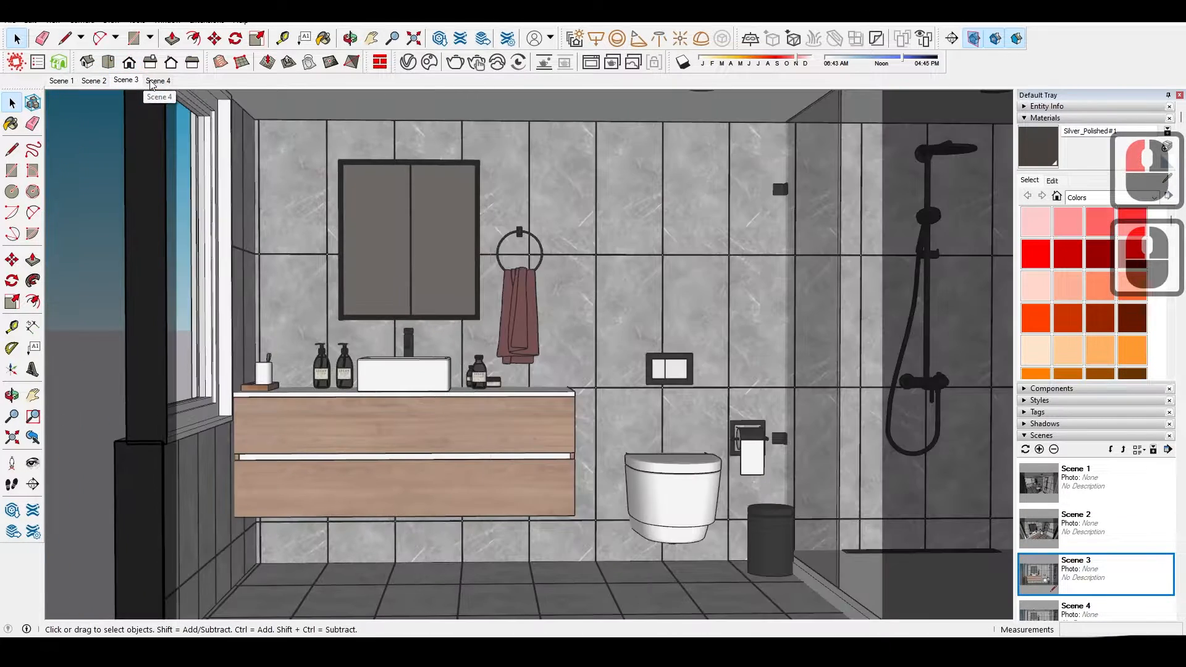
left_click(82, 20)
left_click(101, 107)
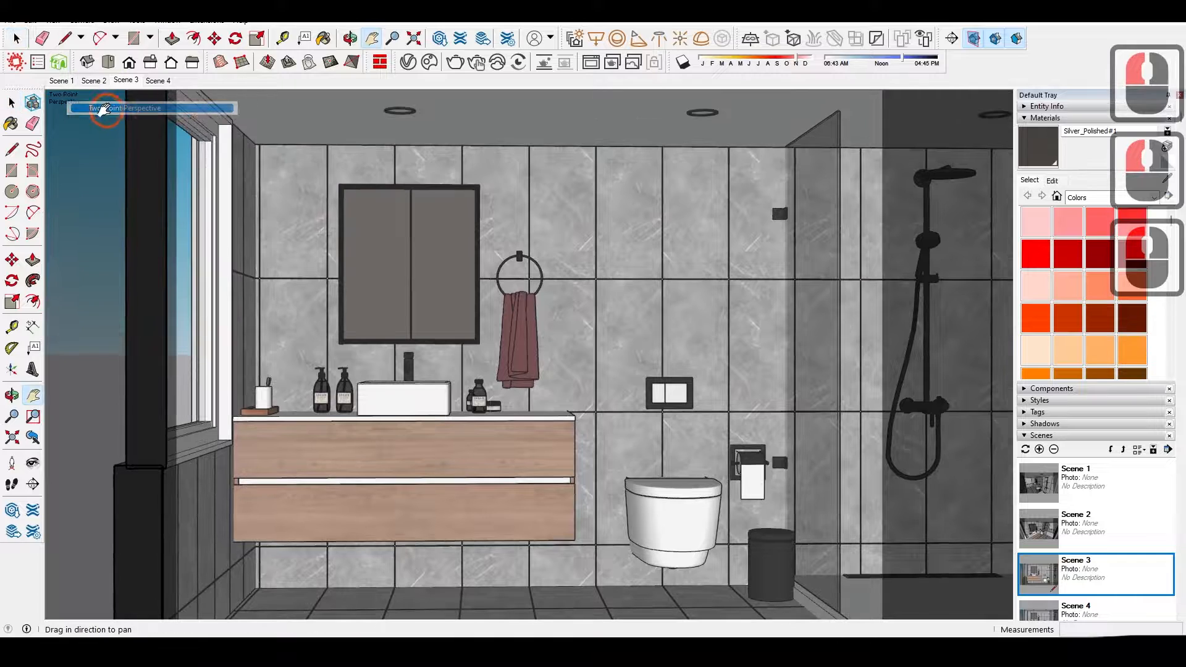
left_click_drag(338, 212, 340, 213)
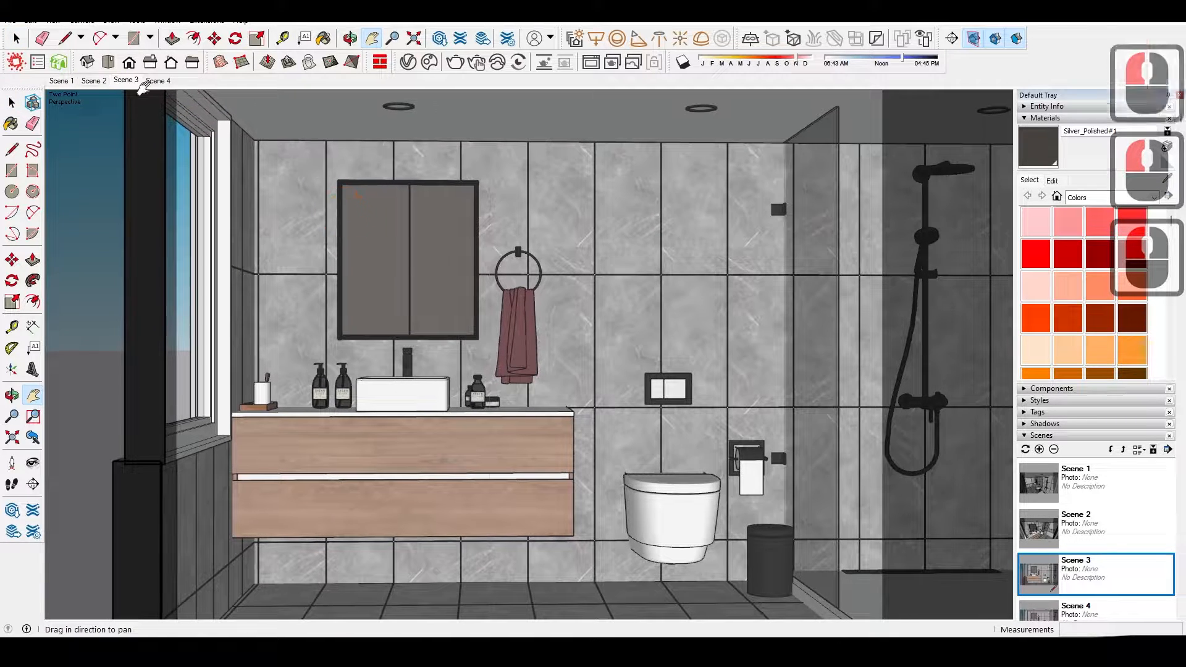
right_click(135, 81)
left_click(180, 135)
Step: Delete Scene 4 from the model
right_click(155, 81)
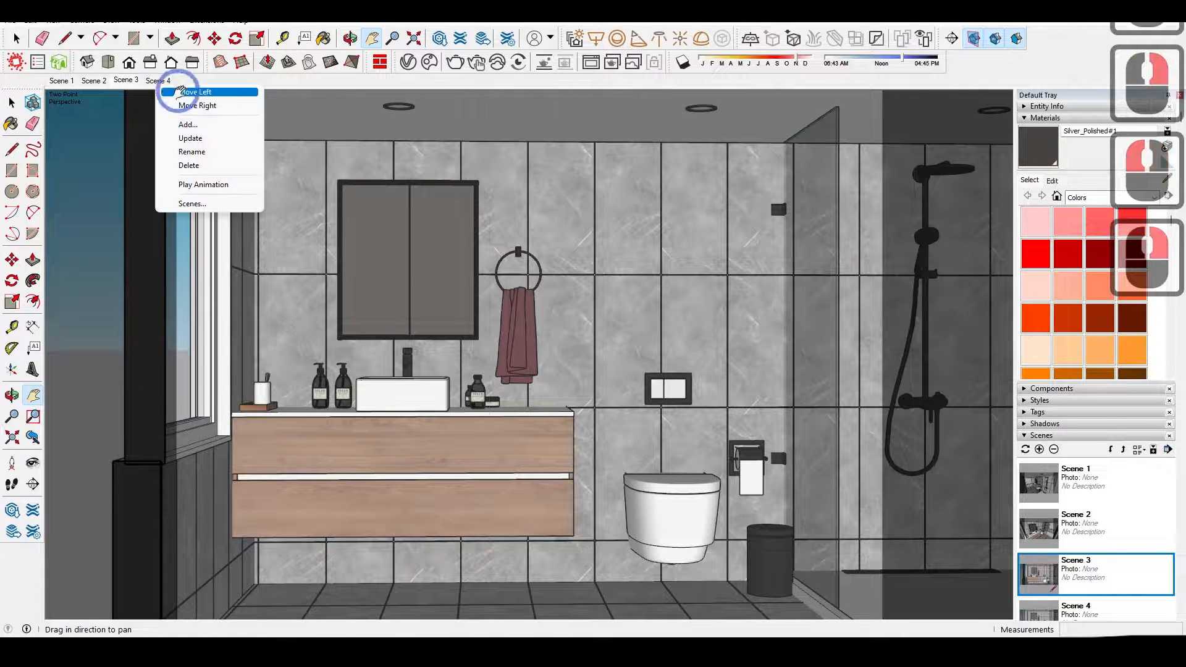
left_click(189, 165)
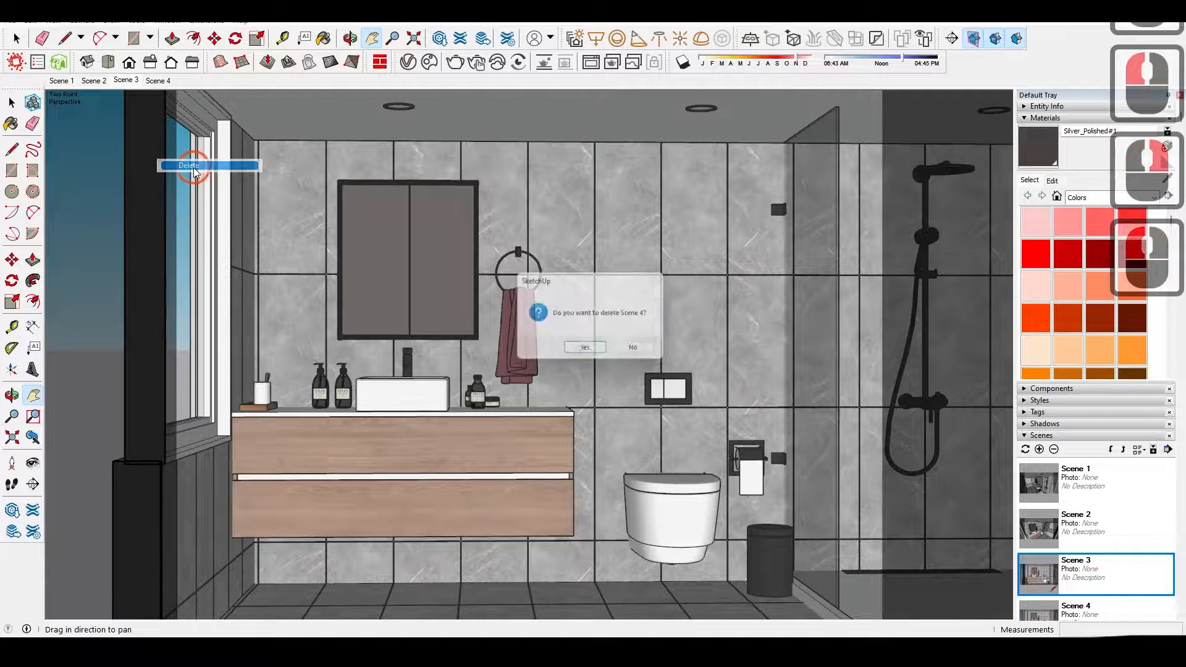
left_click(590, 346)
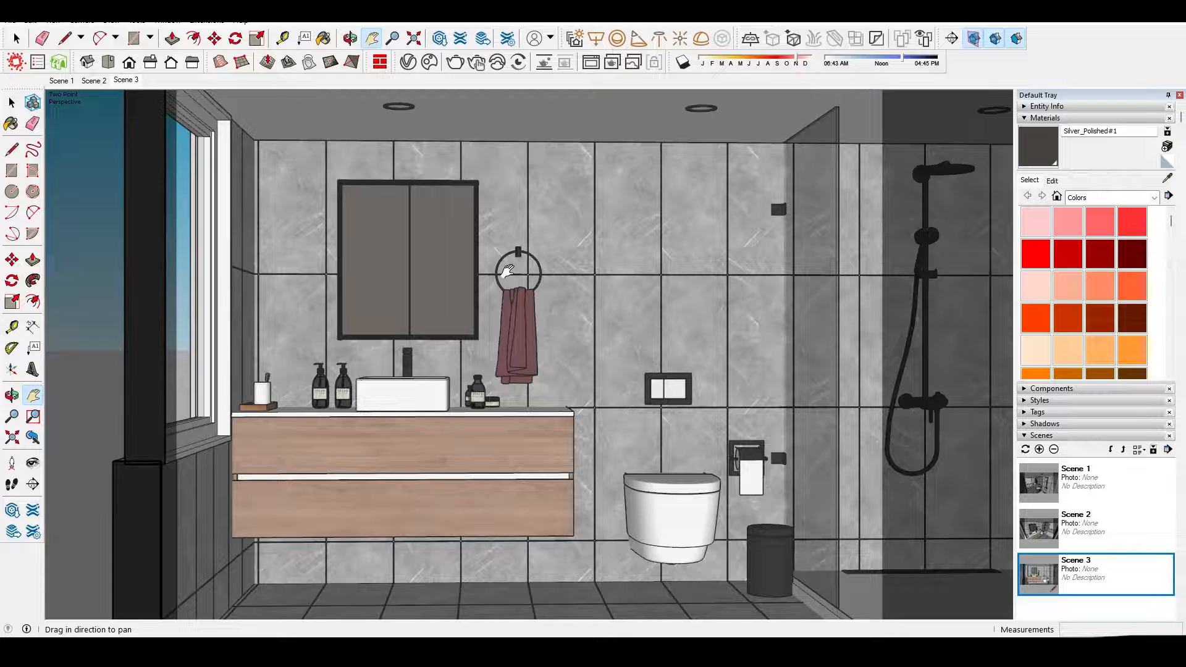
Step: Open the V-Ray Asset Editor and examine the Section 1#1 clipper settings and the scene's textures
left_click_drag(255, 232, 246, 228)
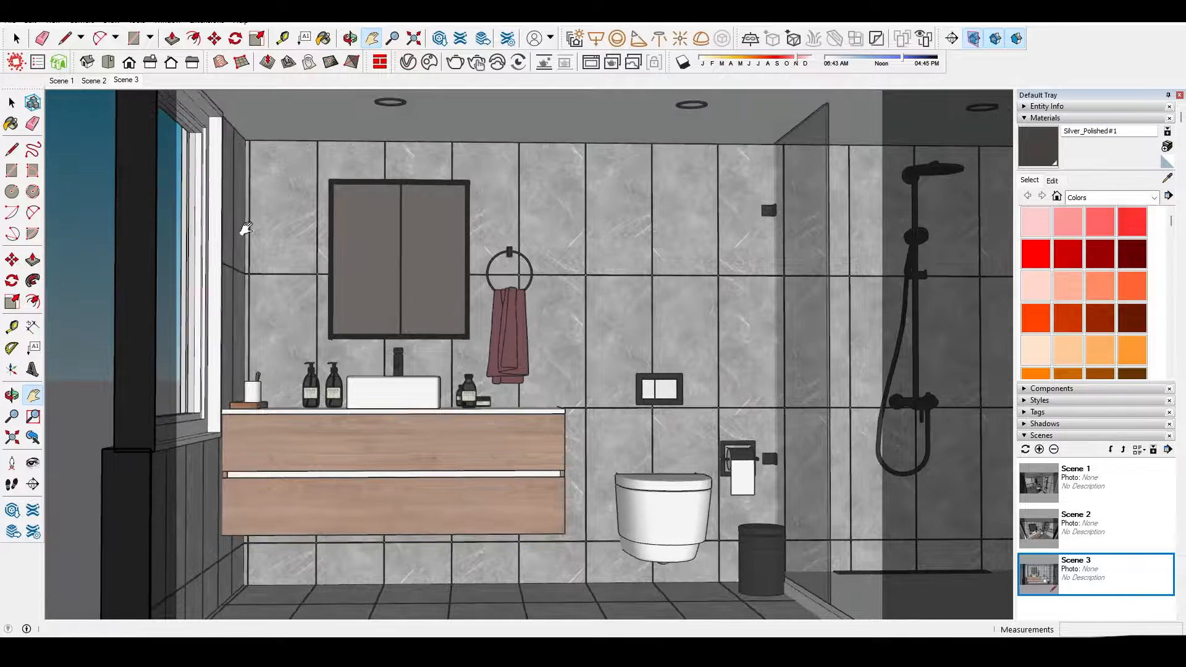
left_click(406, 70)
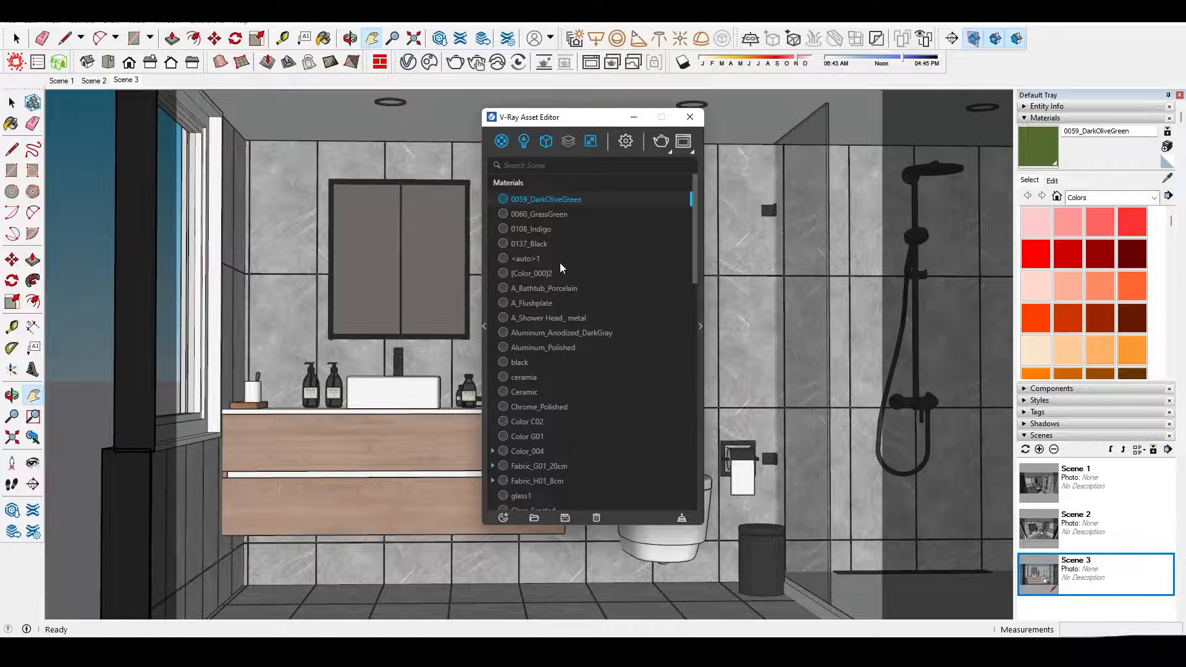
left_click(540, 140)
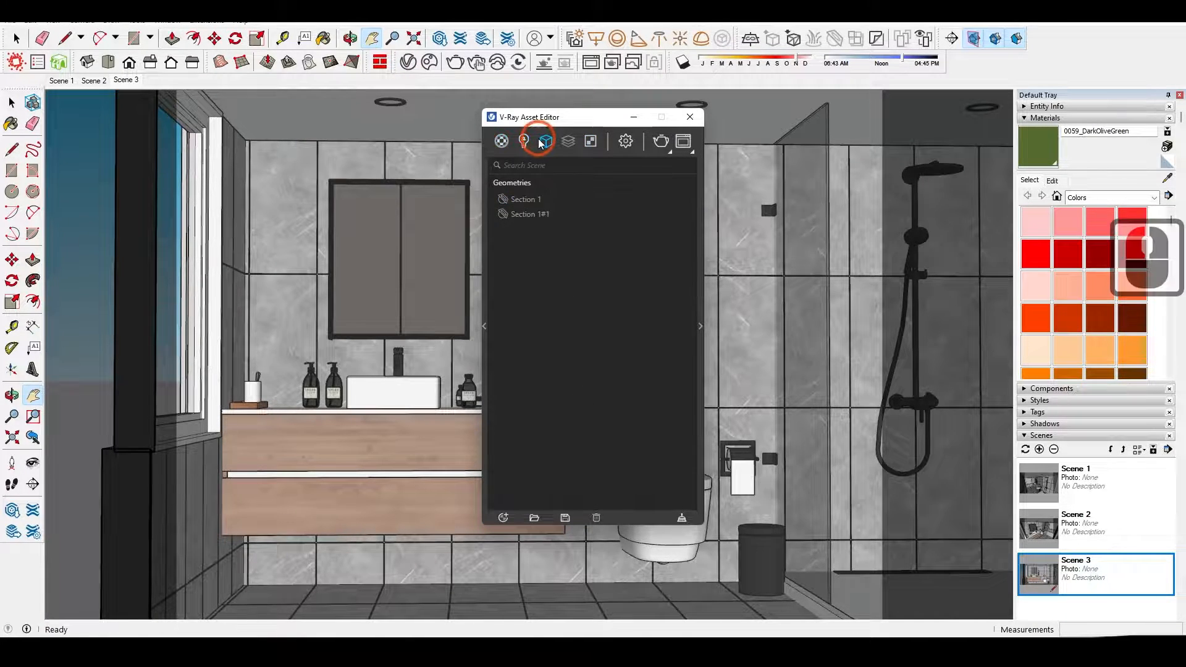
double_click(530, 213)
left_click(590, 143)
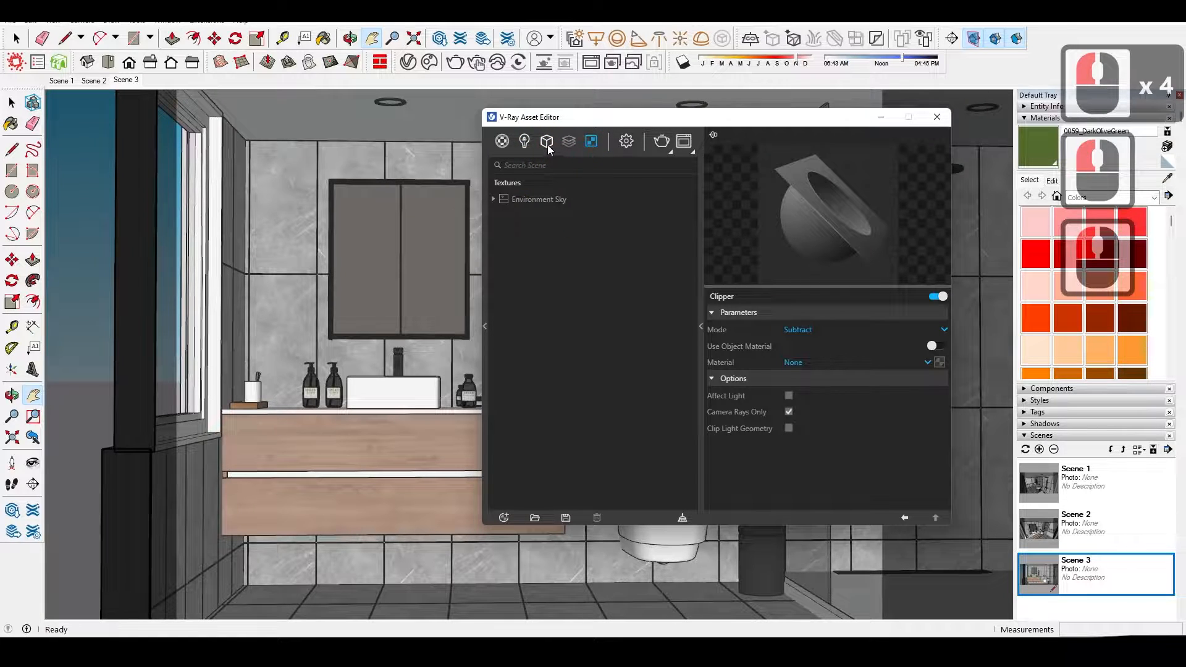
Step: Enable interactive rendering with Medium interactivity and turn on the NVIDIA AI denoiser in the render settings
left_click(626, 142)
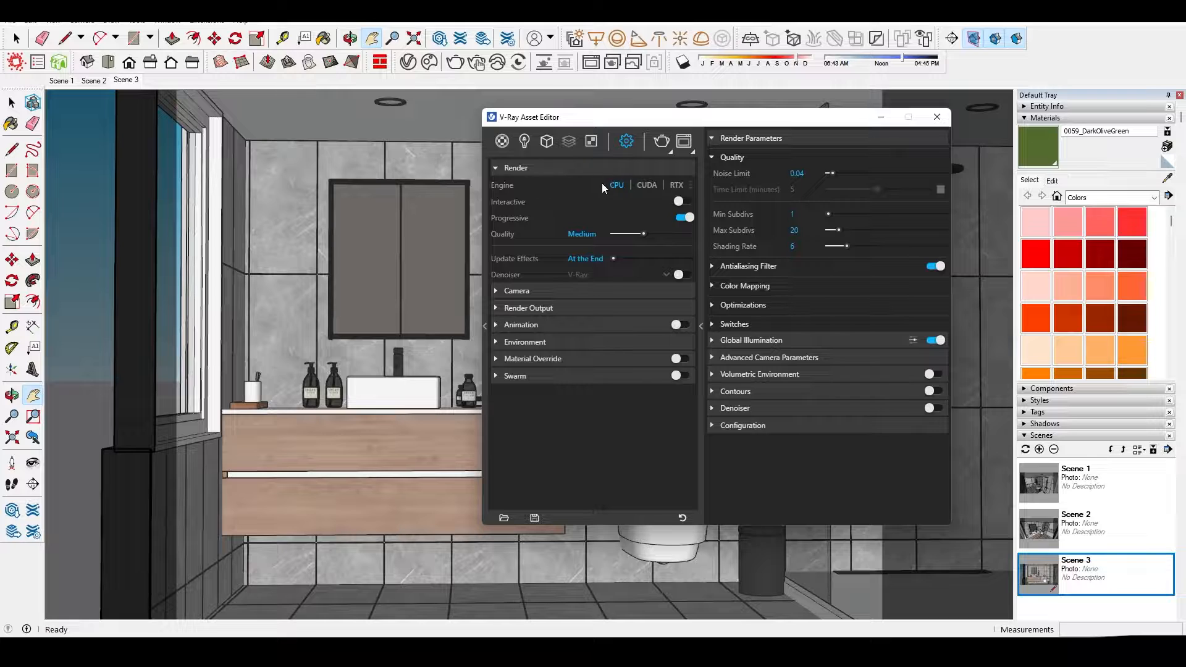
left_click(683, 202)
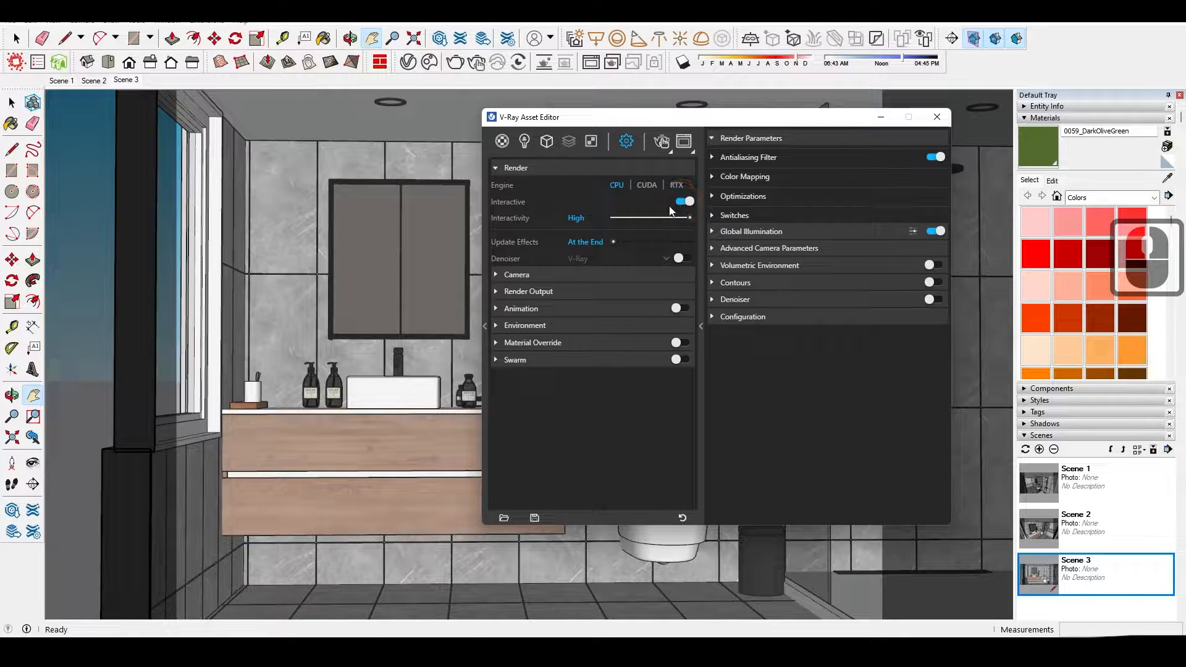
left_click_drag(650, 218, 639, 221)
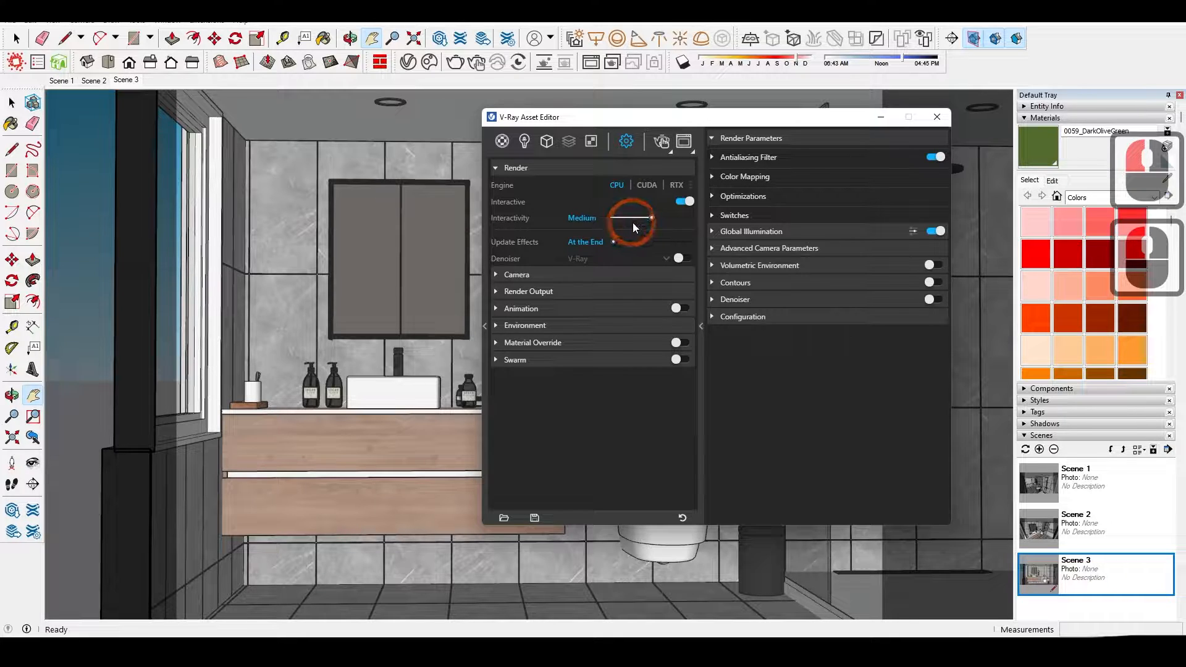
left_click(682, 258)
left_click(666, 258)
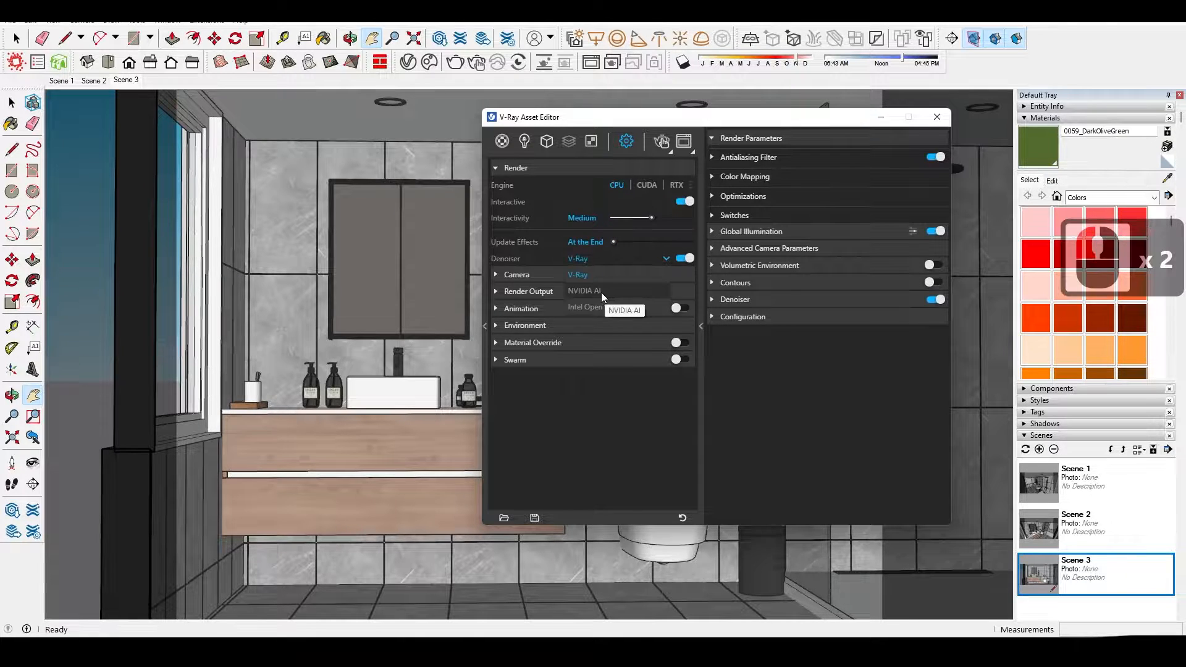
left_click(602, 292)
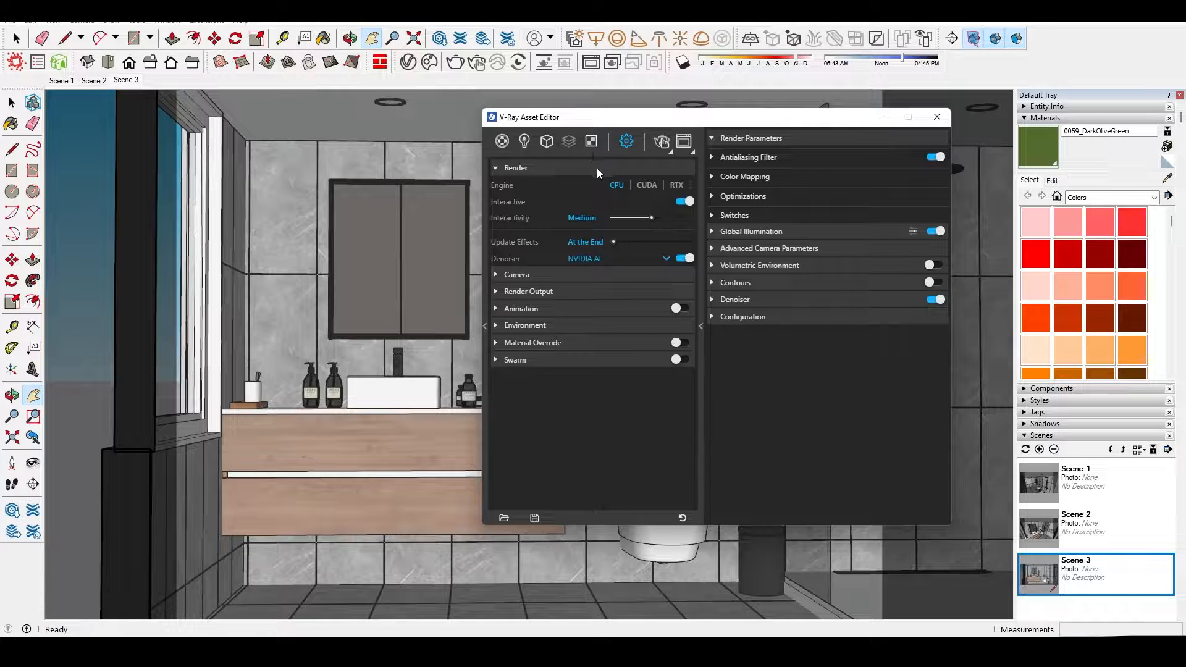
Step: Display shadows and set the sun to about September and mid-morning so that sunlight falls across the vanity drawers
left_click(689, 62)
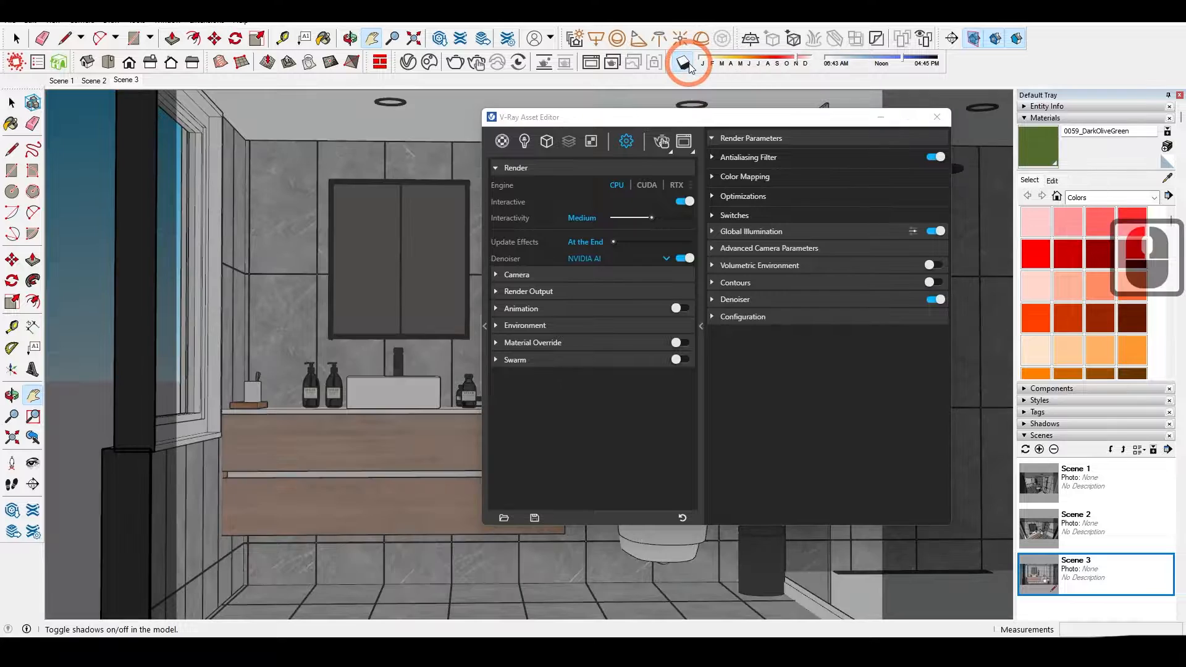
left_click(766, 60)
left_click_drag(766, 61, 746, 63)
left_click(778, 62)
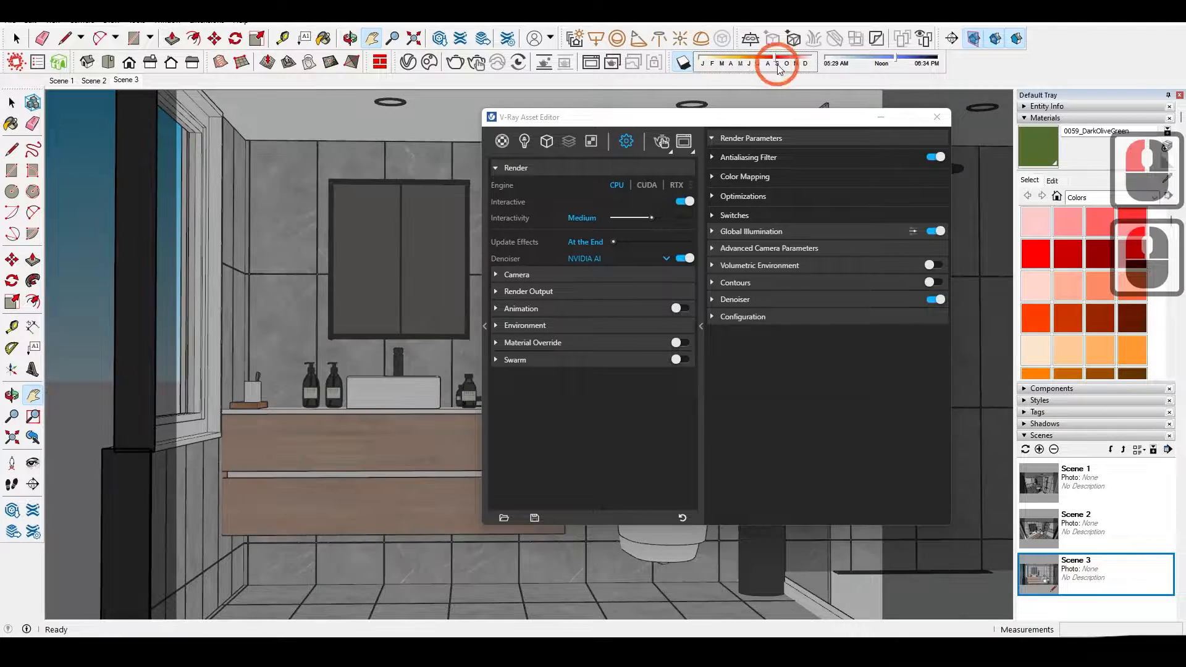
left_click(854, 55)
left_click(855, 55)
left_click(855, 56)
left_click(855, 56)
left_click_drag(856, 56, 870, 55)
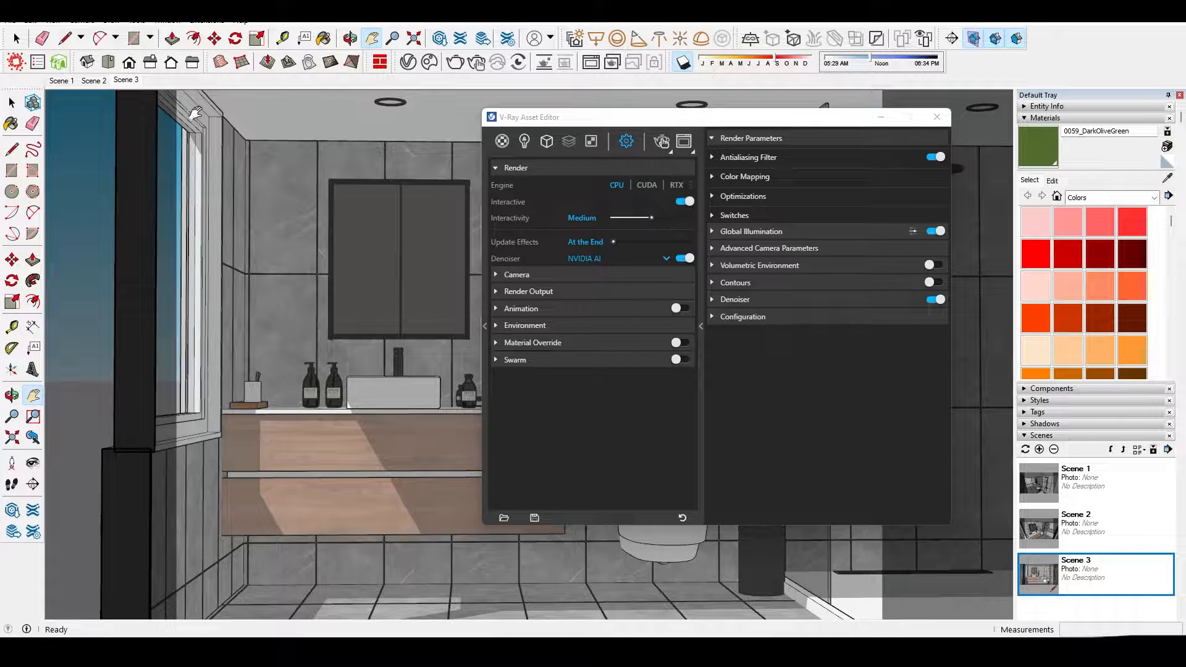
Step: Update Scene 3 with the new sun position, and update it again with shadow display turned off
right_click(126, 81)
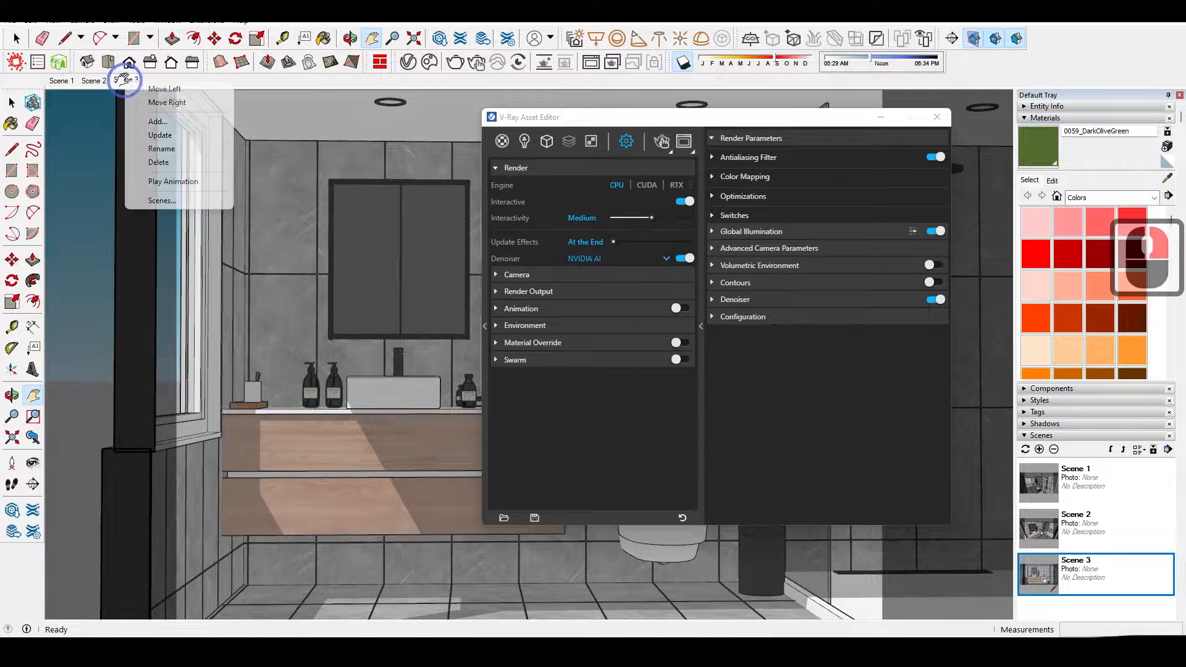
left_click(152, 134)
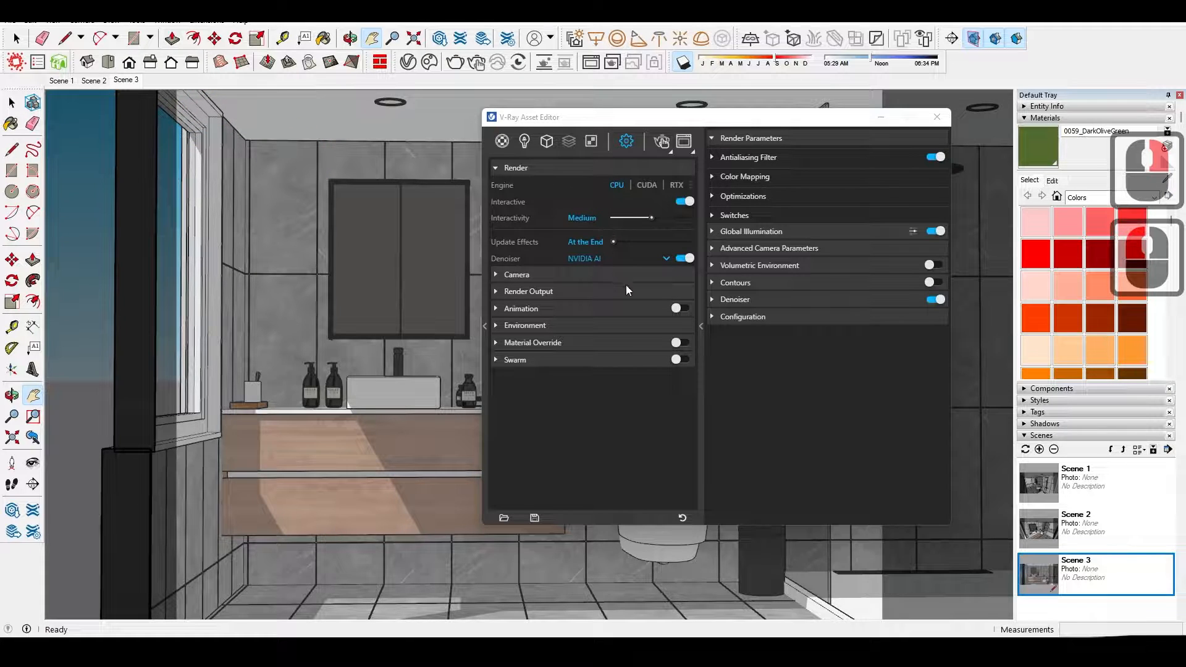
left_click(682, 62)
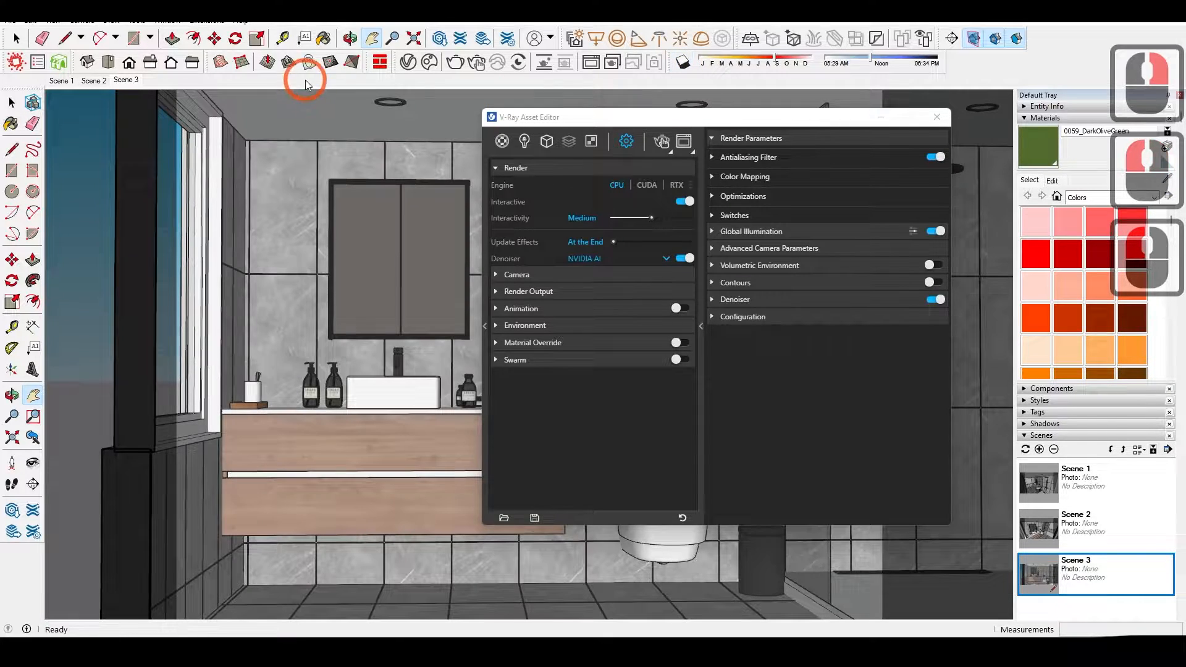
right_click(126, 80)
left_click(157, 137)
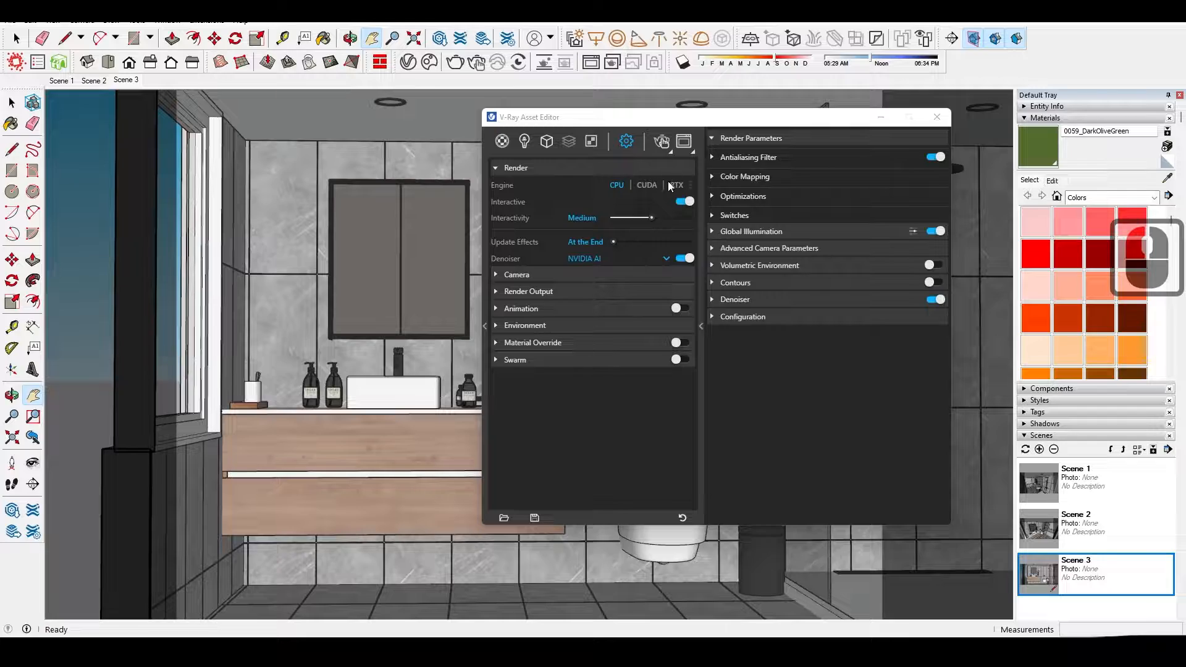
Step: Open the V-Ray Frame Buffer, start an interactive render of Scene 3 and place the render window beside the model
left_click(683, 142)
double_click(896, 71)
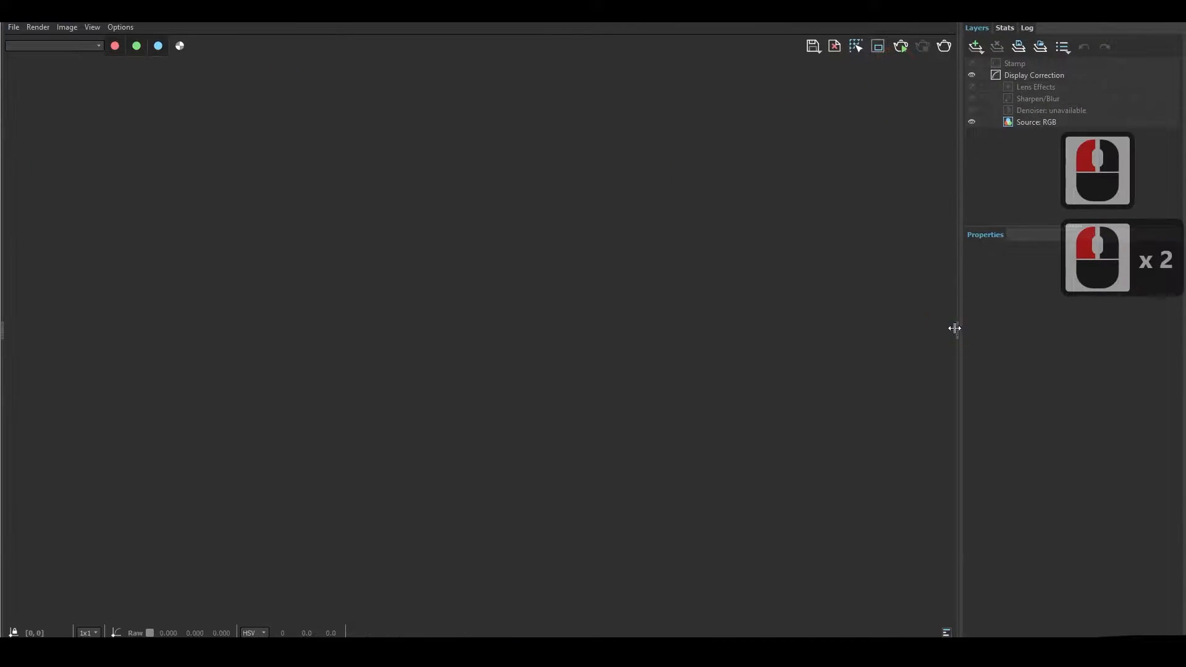
double_click(900, 71)
left_click_drag(900, 73, 895, 41)
left_click_drag(30, 28, 572, 276)
left_click_drag(716, 290, 598, 146)
left_click_drag(455, 133, 642, 141)
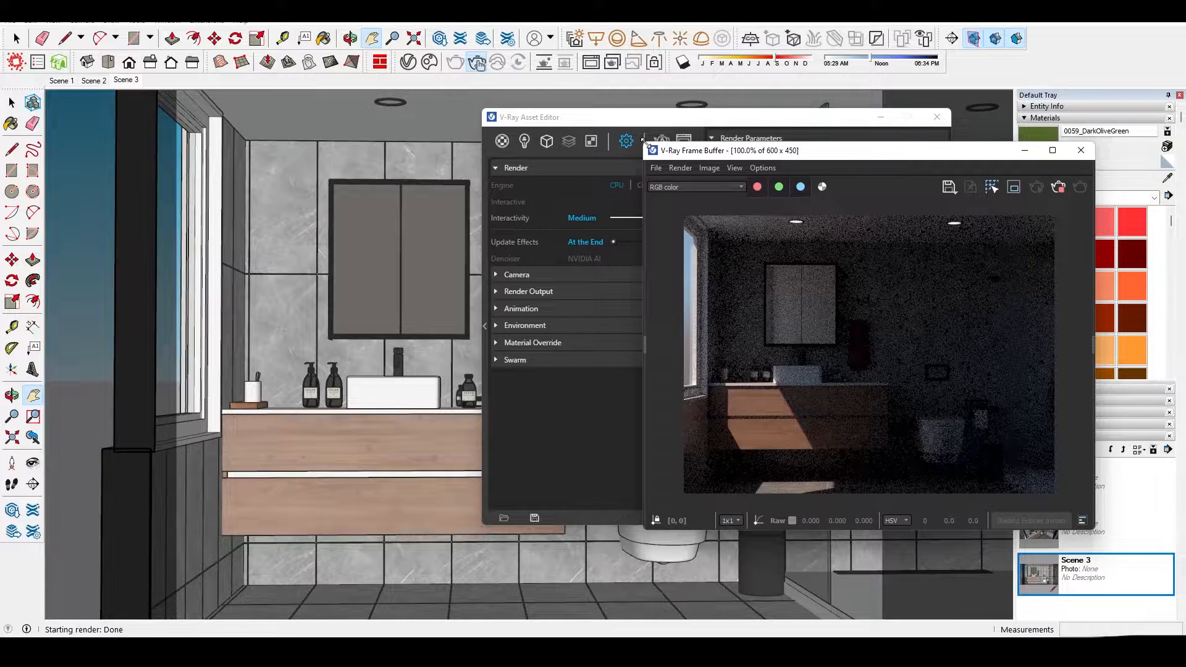
left_click_drag(715, 159, 666, 141)
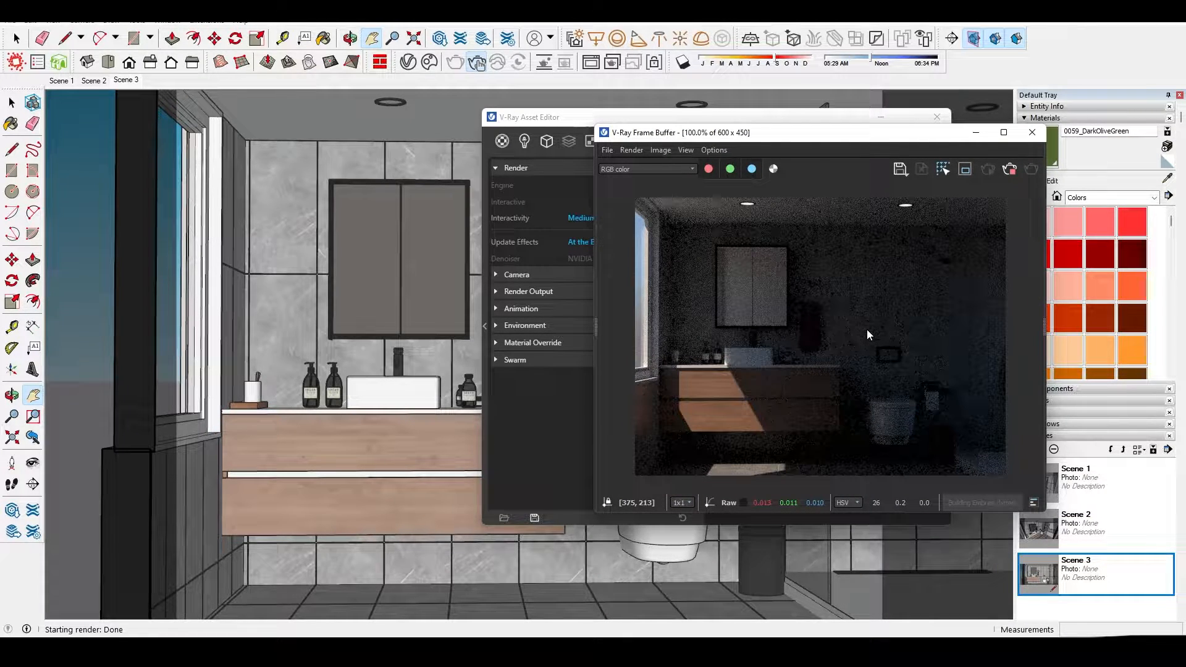
left_click_drag(683, 132, 745, 146)
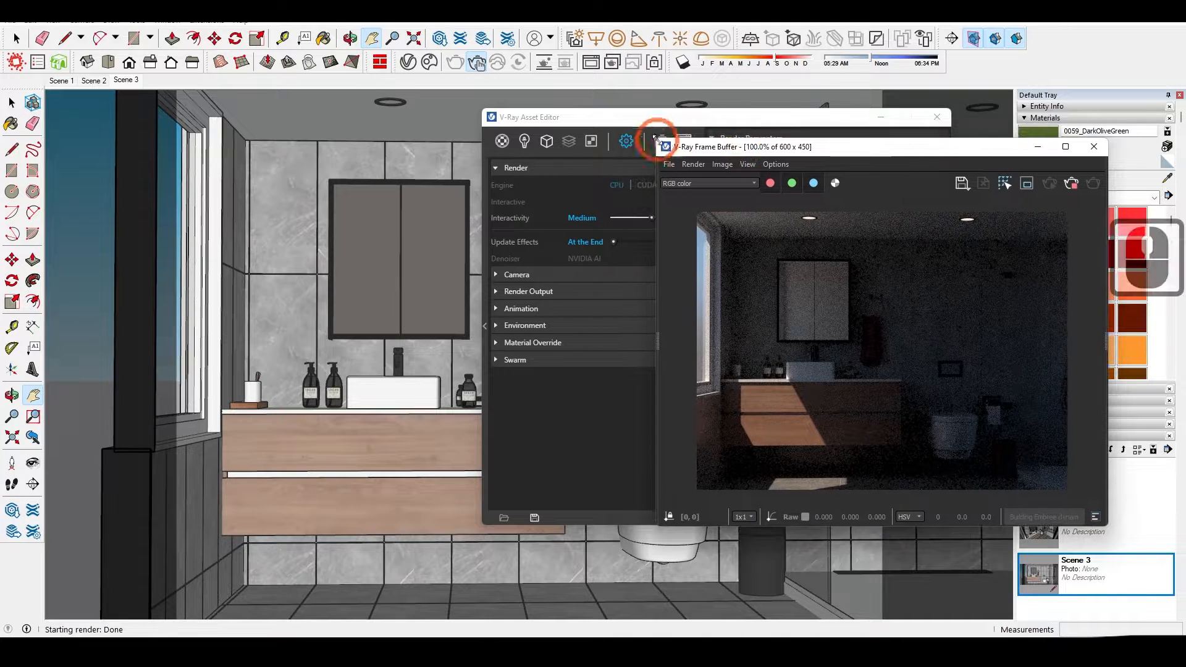
Step: Move the Asset Editor clear of the render, collapse its side pane and enable Material Override
left_click_drag(649, 118, 469, 132)
left_click(521, 340)
left_click(499, 356)
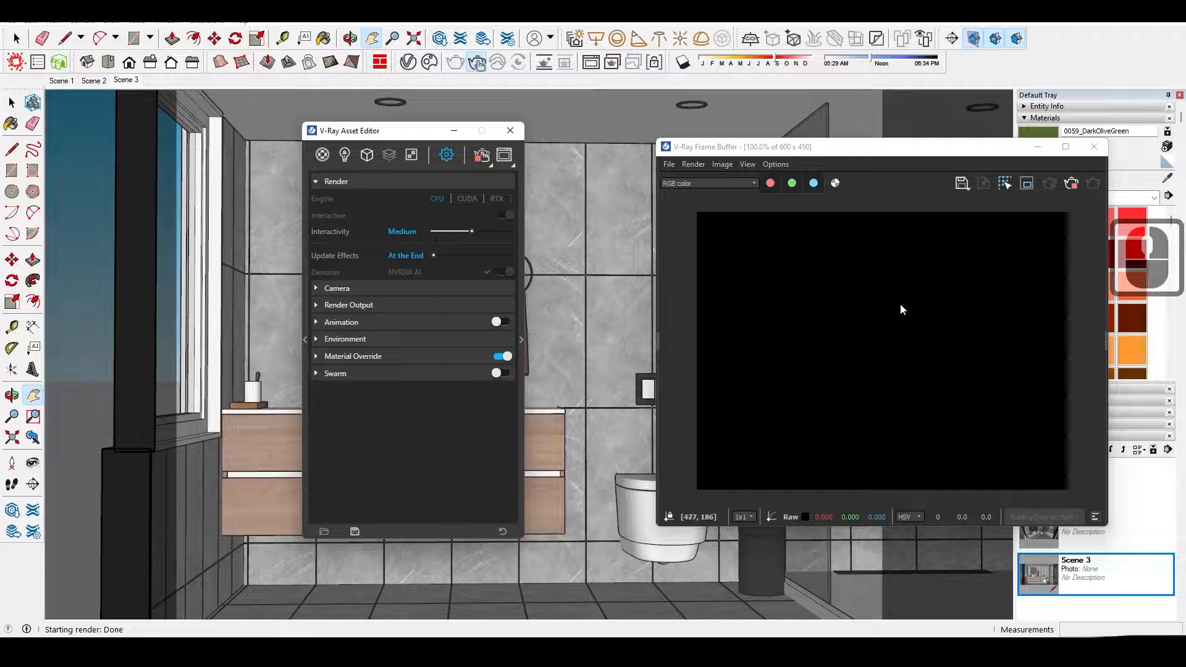
Step: Sample the window glass material Glass_Window_Neutral#1 from the model and exclude it from the material override
left_click_drag(416, 129, 489, 125)
left_click(268, 198)
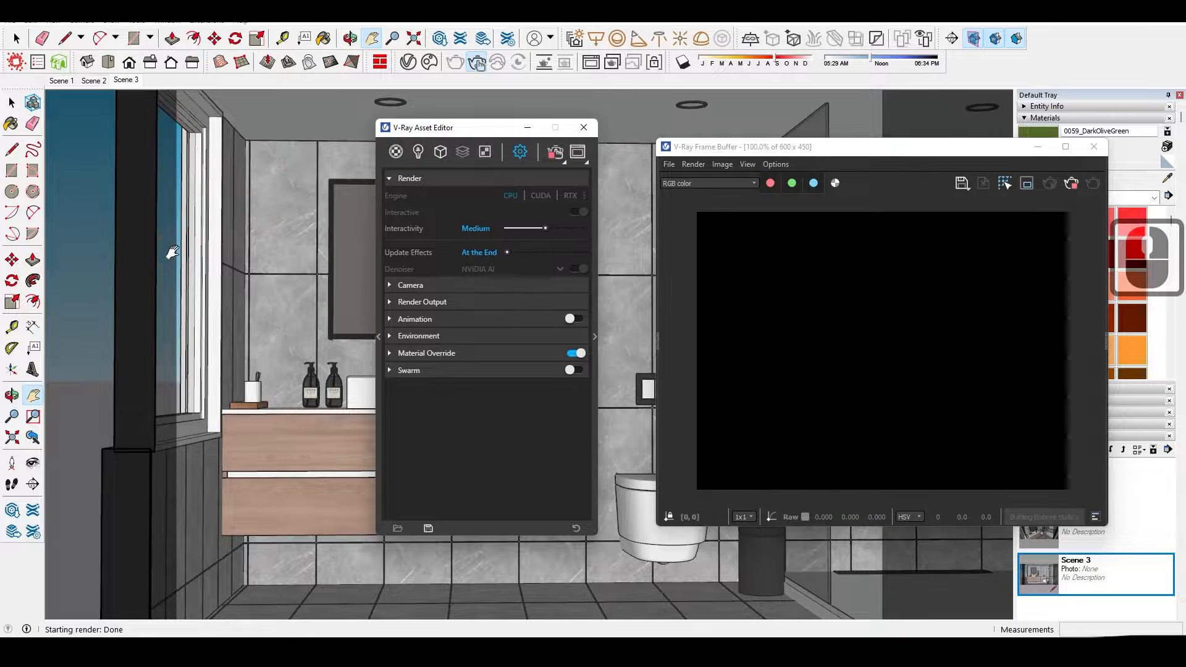
left_click(379, 336)
left_click(379, 337)
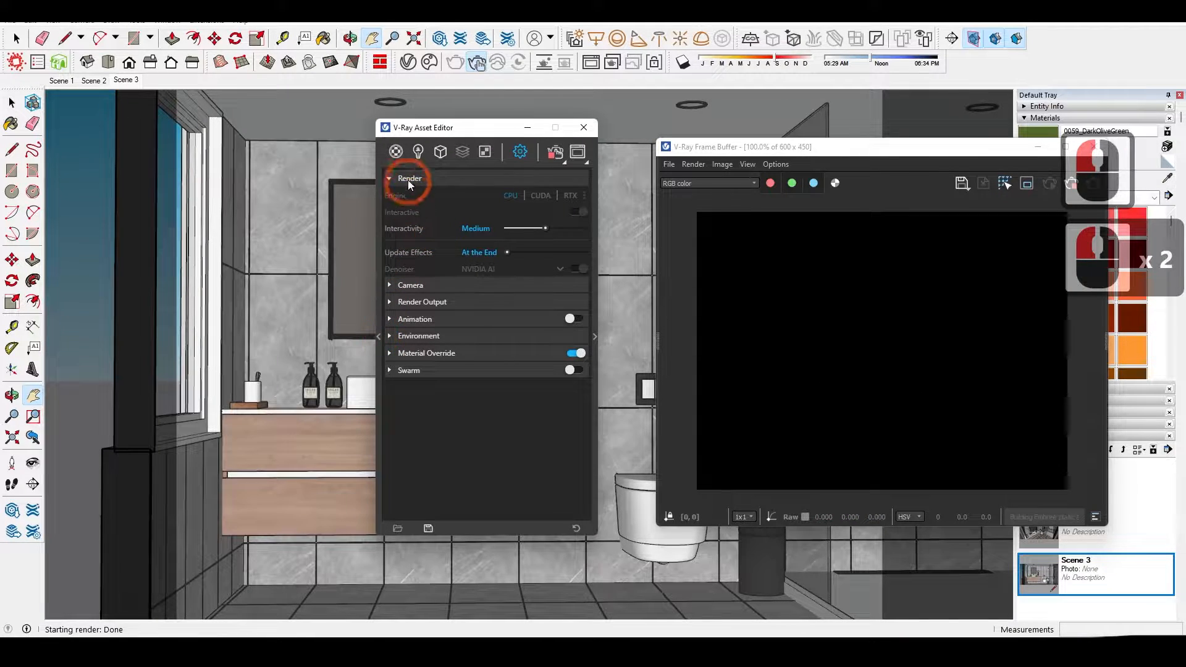
left_click(396, 153)
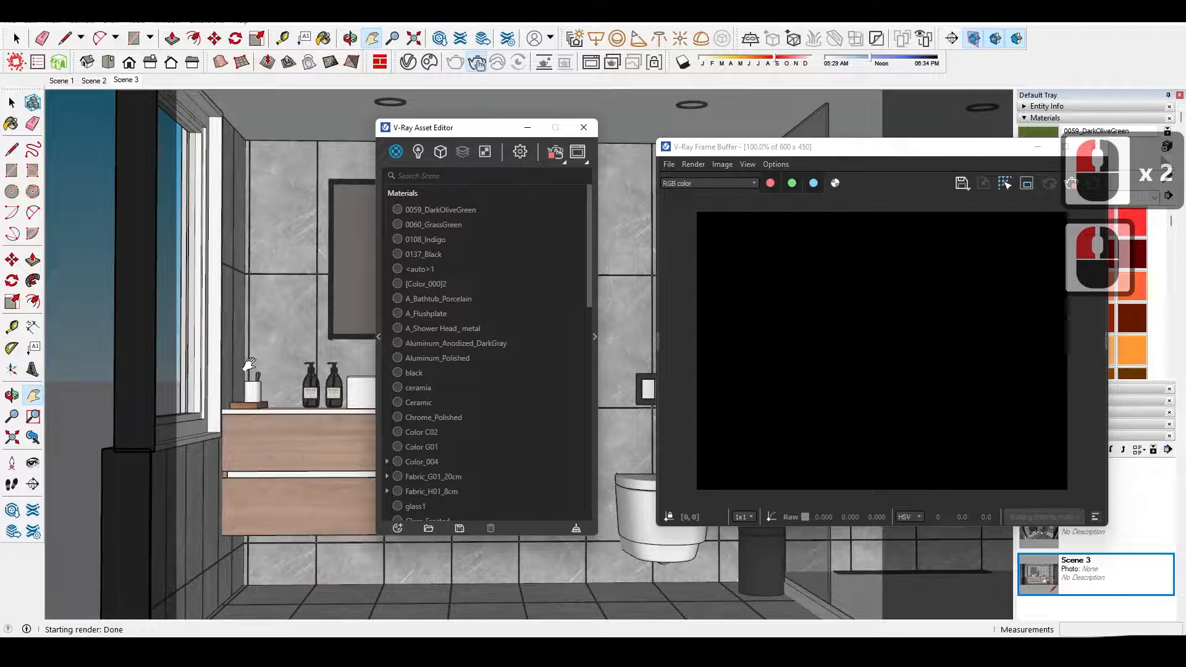
key("b")
key("alt")
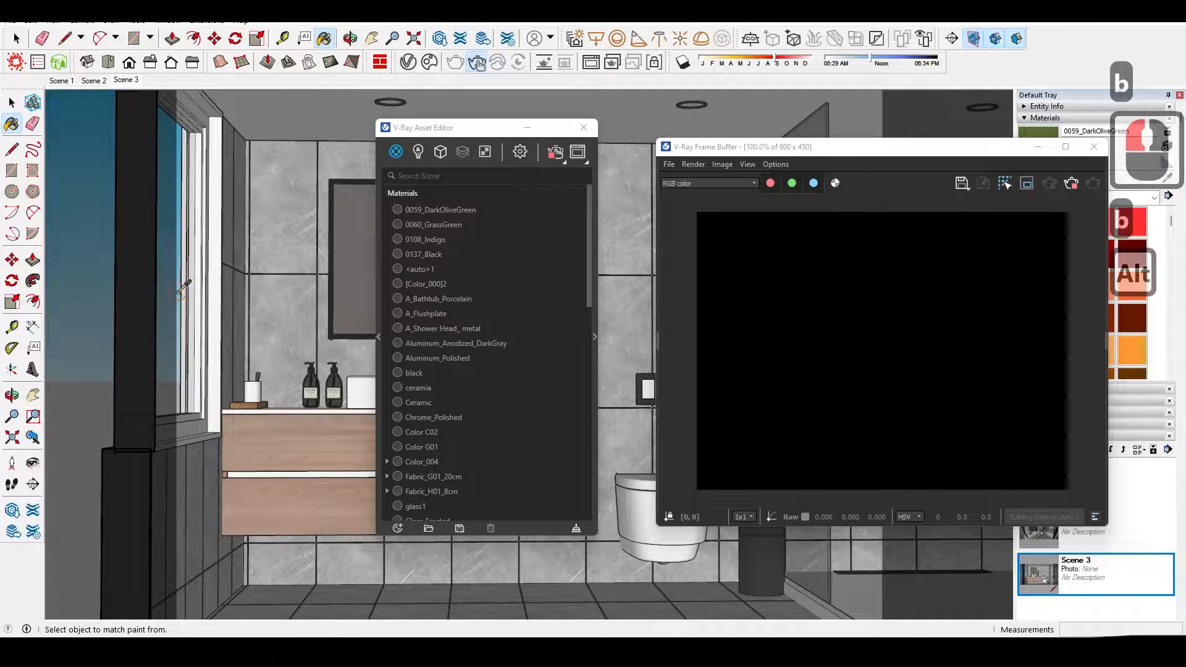
left_click(185, 288, "alt")
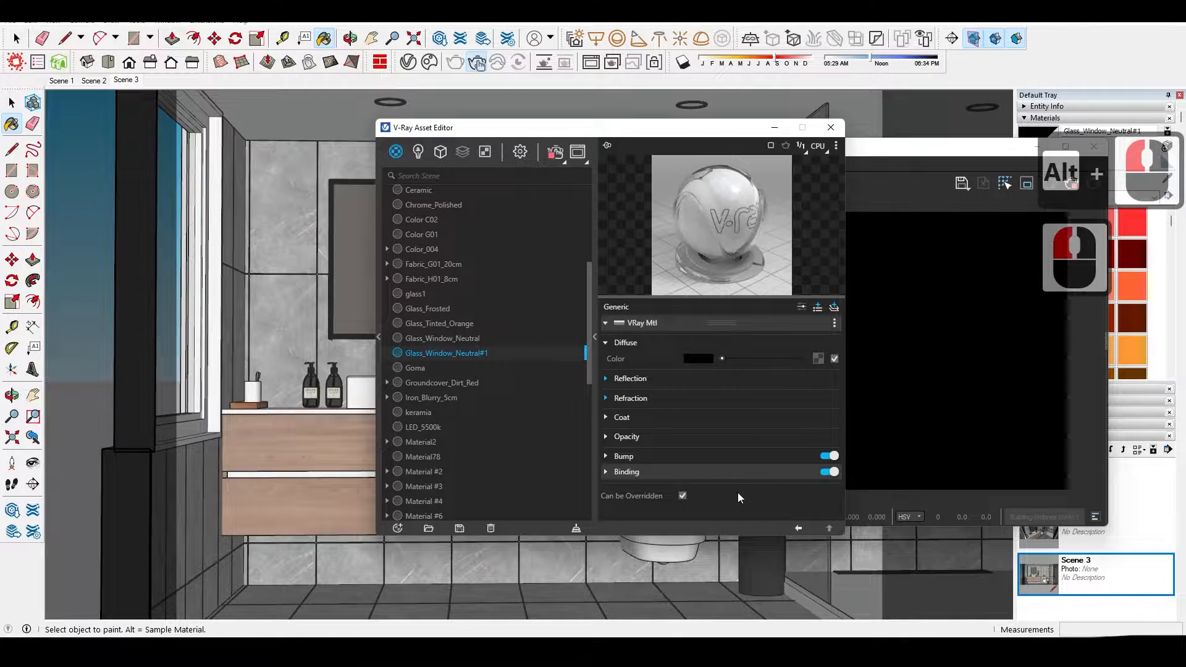
left_click(682, 495)
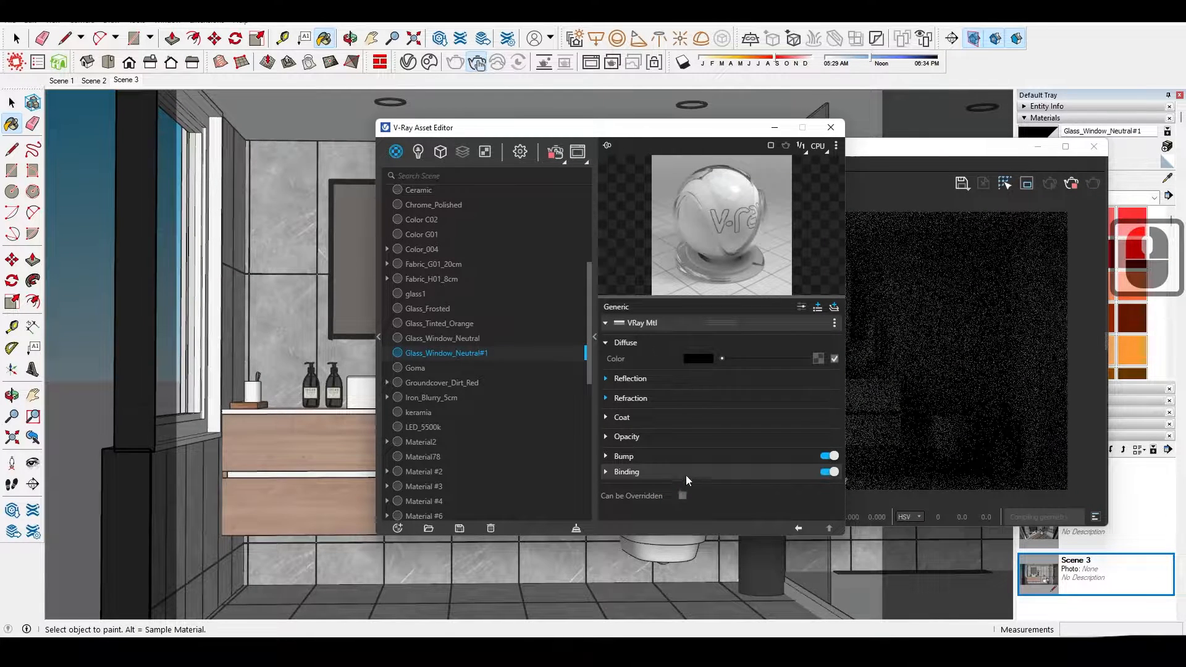
left_click(528, 351)
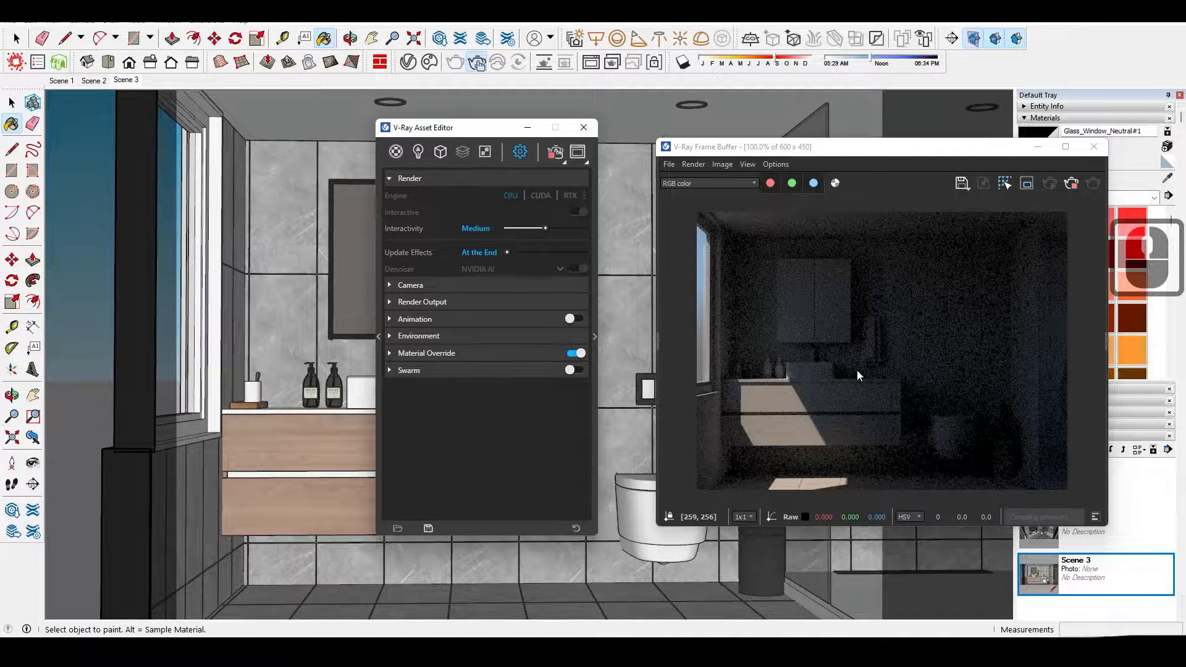
Step: Expand the Material Override and Camera render settings and set the camera's Exposure Value to 11
left_click(389, 354)
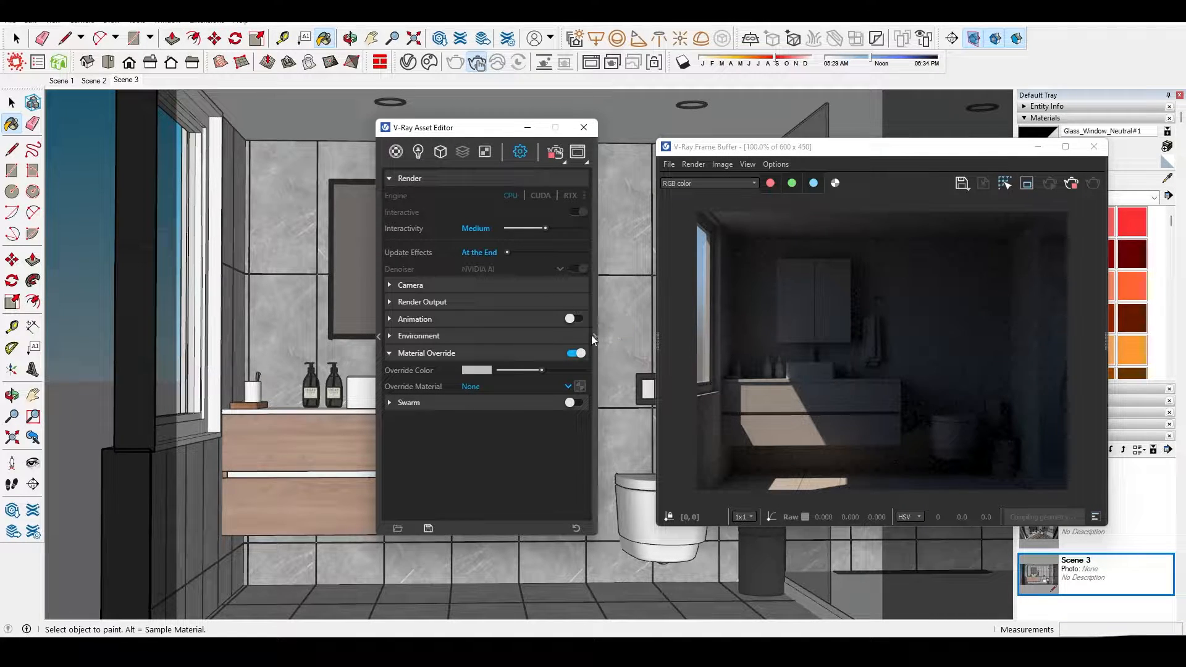
left_click_drag(476, 127, 465, 113)
left_click(395, 270)
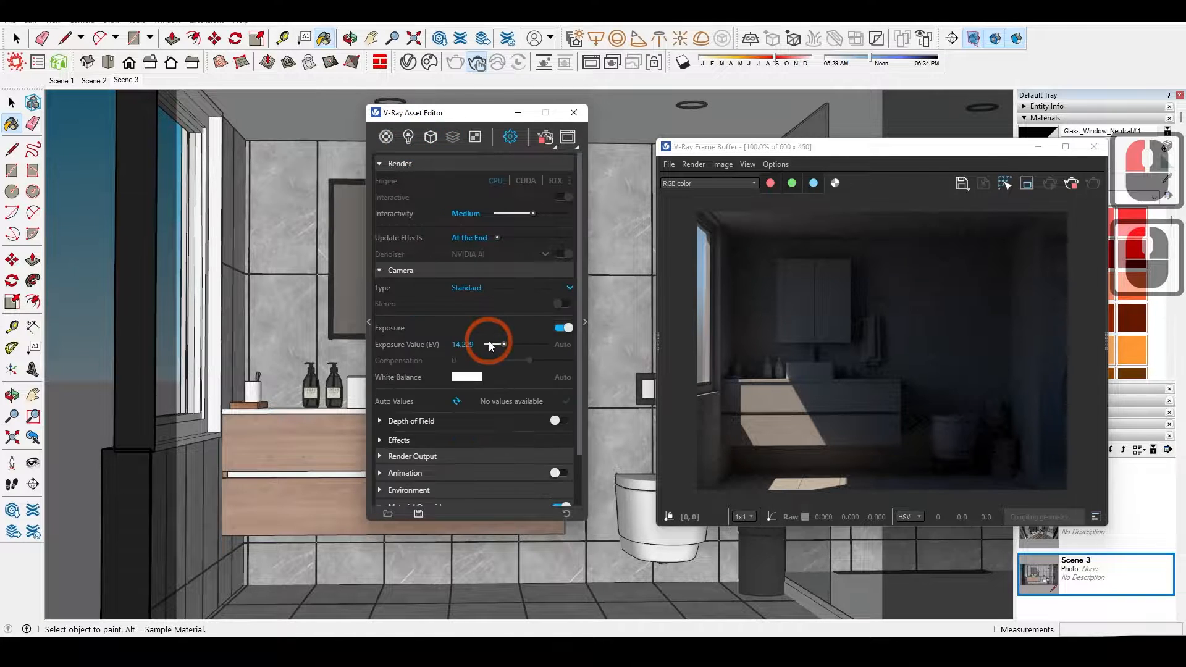
double_click(475, 340)
type("11")
key("Return")
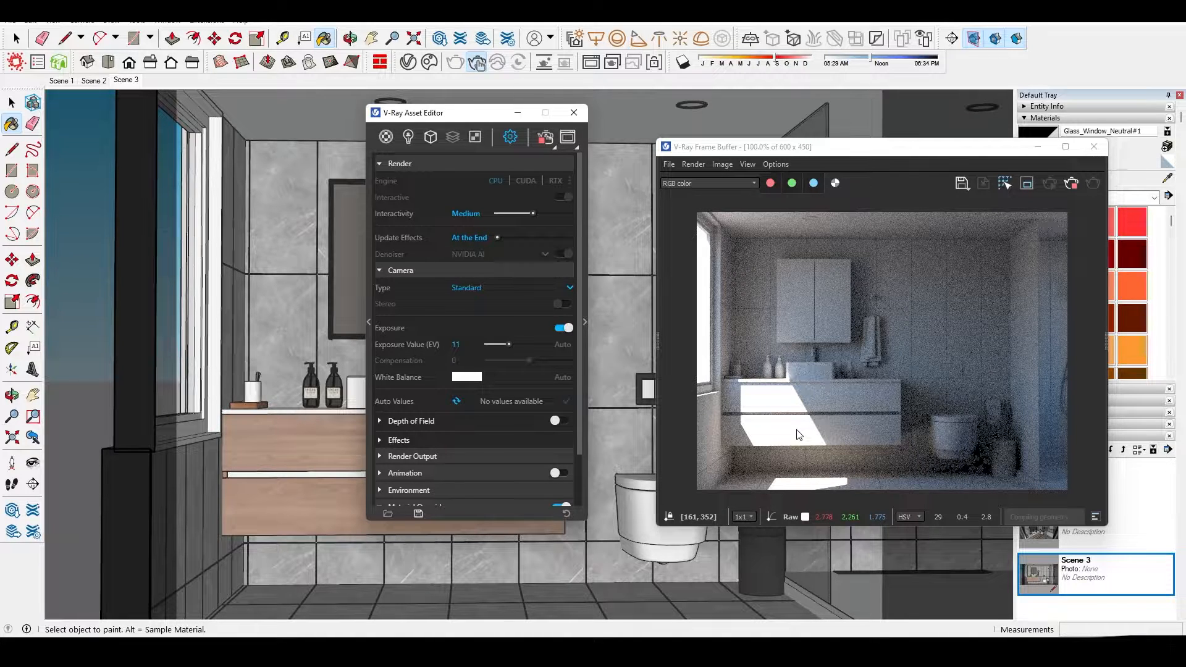
Step: Sample the ceiling spotlight's LED_5500k material and set its emissive intensity to 2, then shift the Asset Editor away from the render
left_click_drag(461, 115, 476, 173)
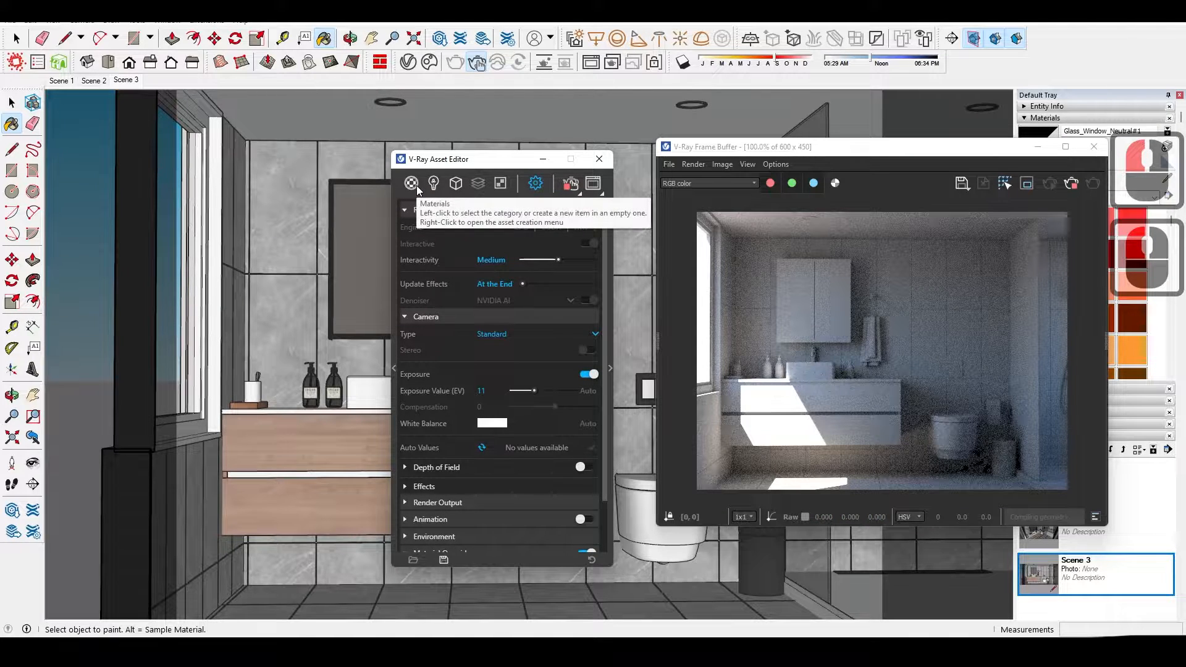
left_click(389, 102, "alt")
left_click(393, 368)
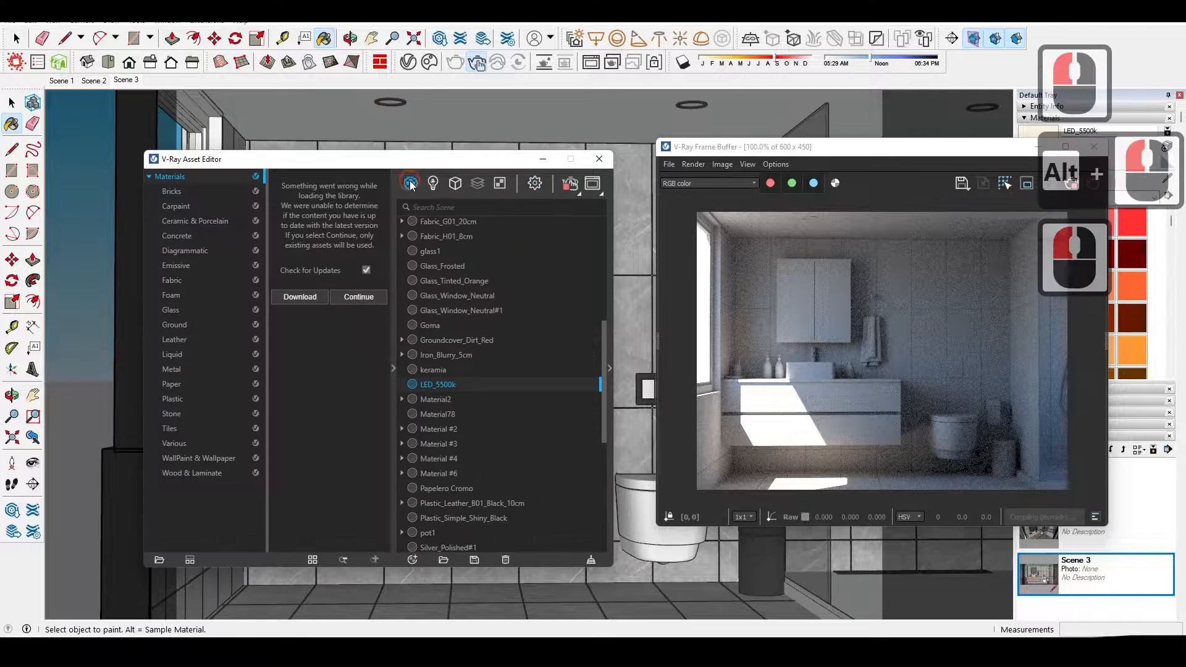
left_click(433, 183)
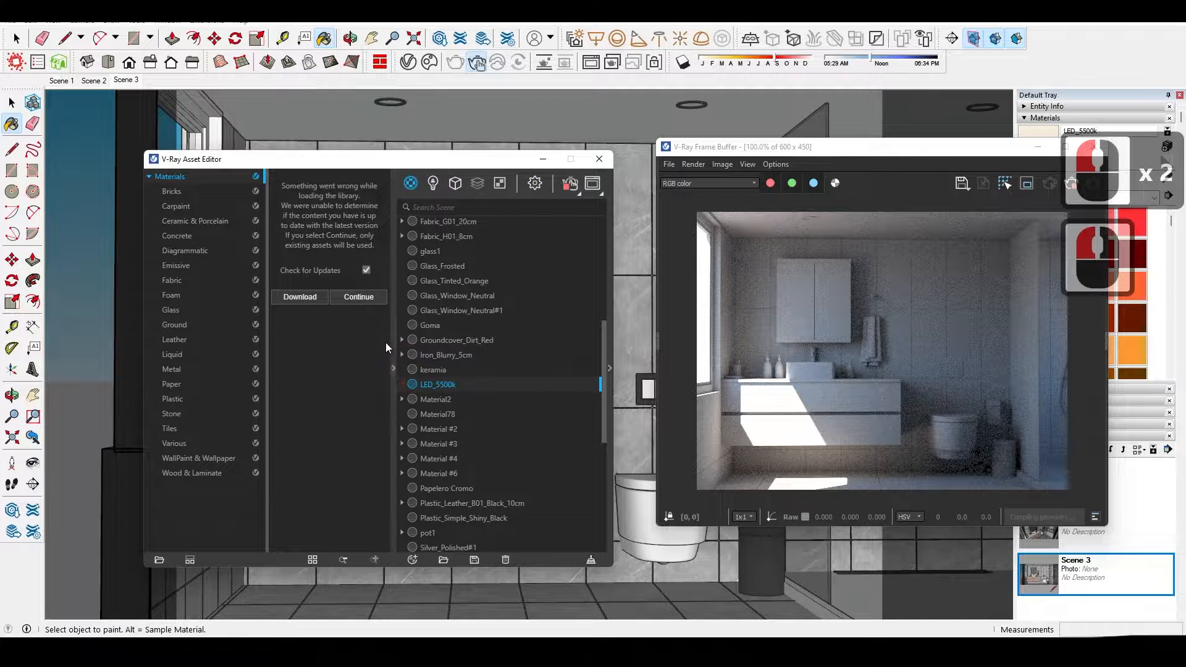
left_click(343, 296)
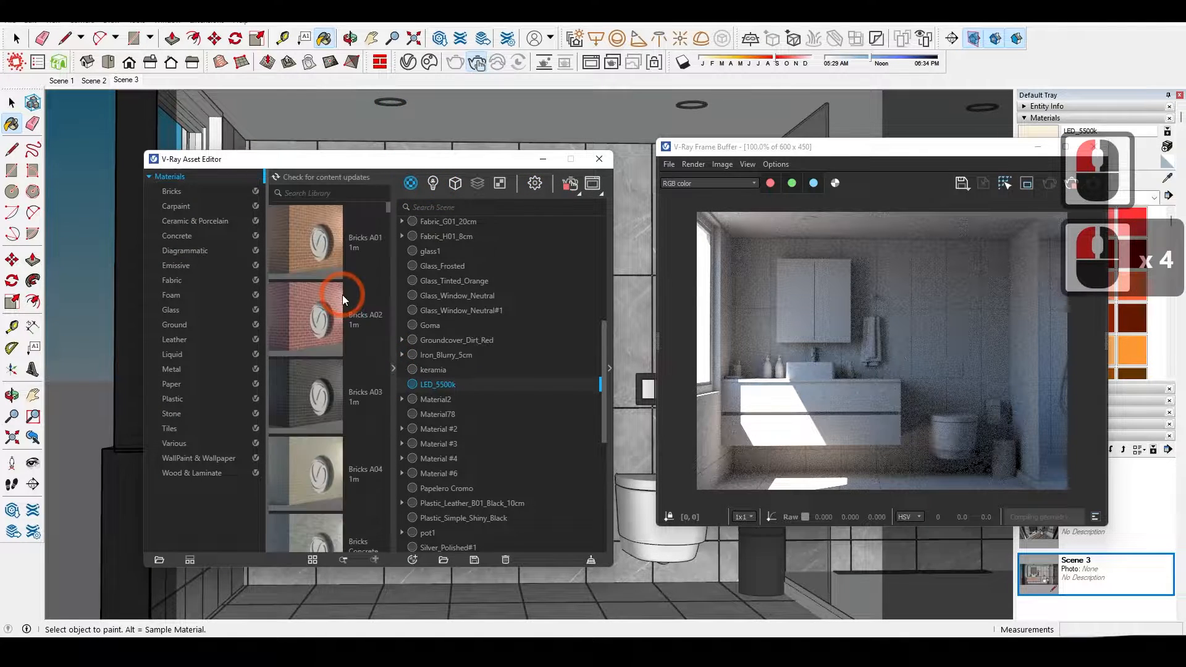
left_click(610, 368)
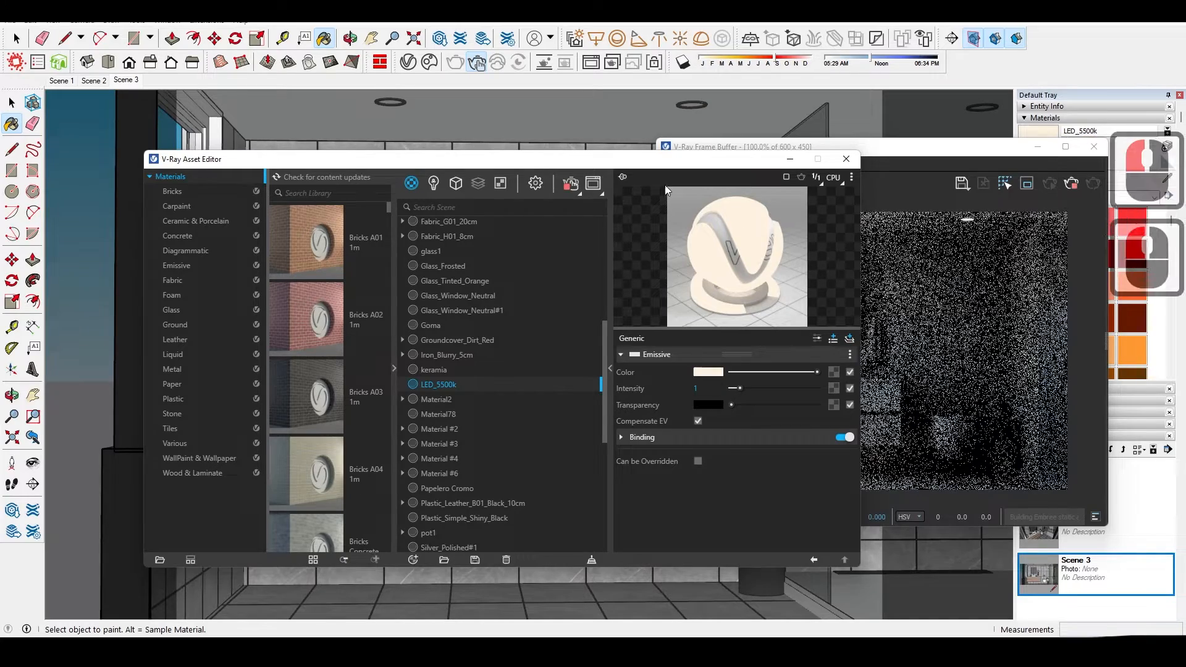
double_click(696, 388)
type("2")
key("Return")
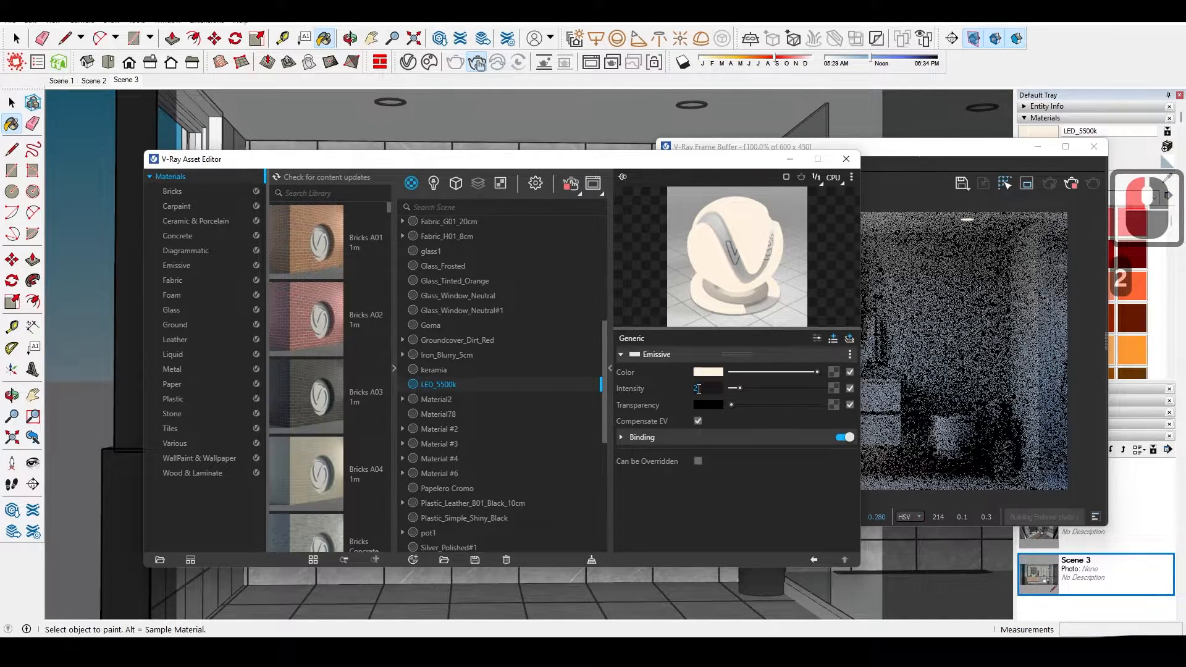
left_click(609, 368)
left_click(393, 368)
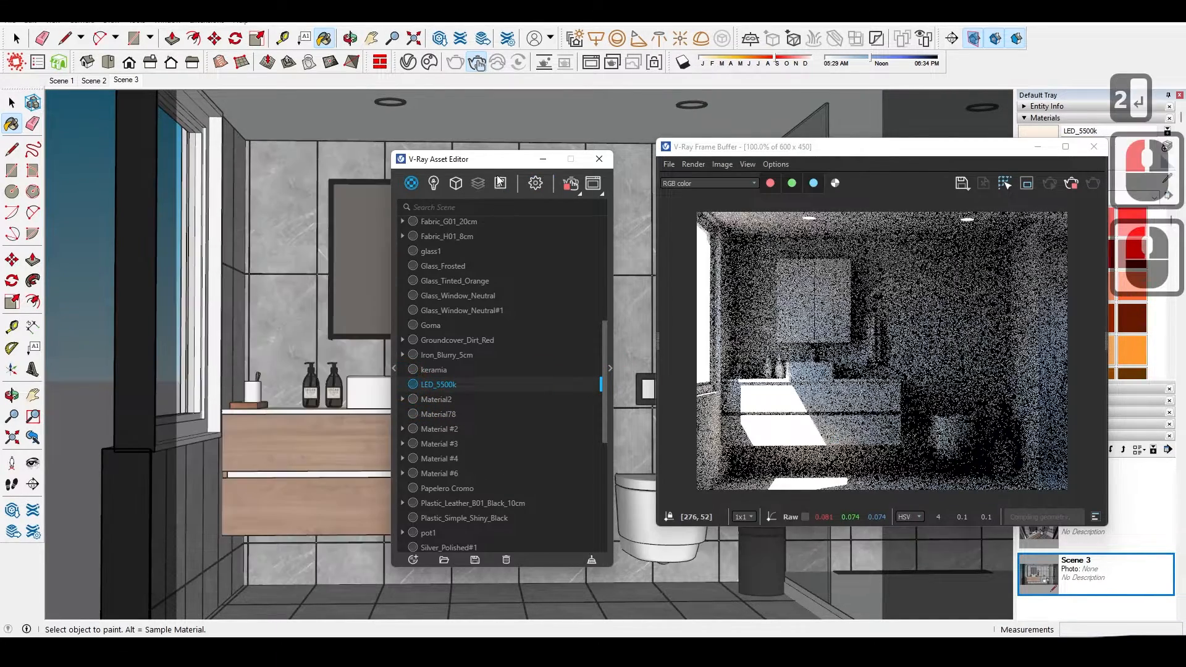
left_click_drag(495, 158, 399, 150)
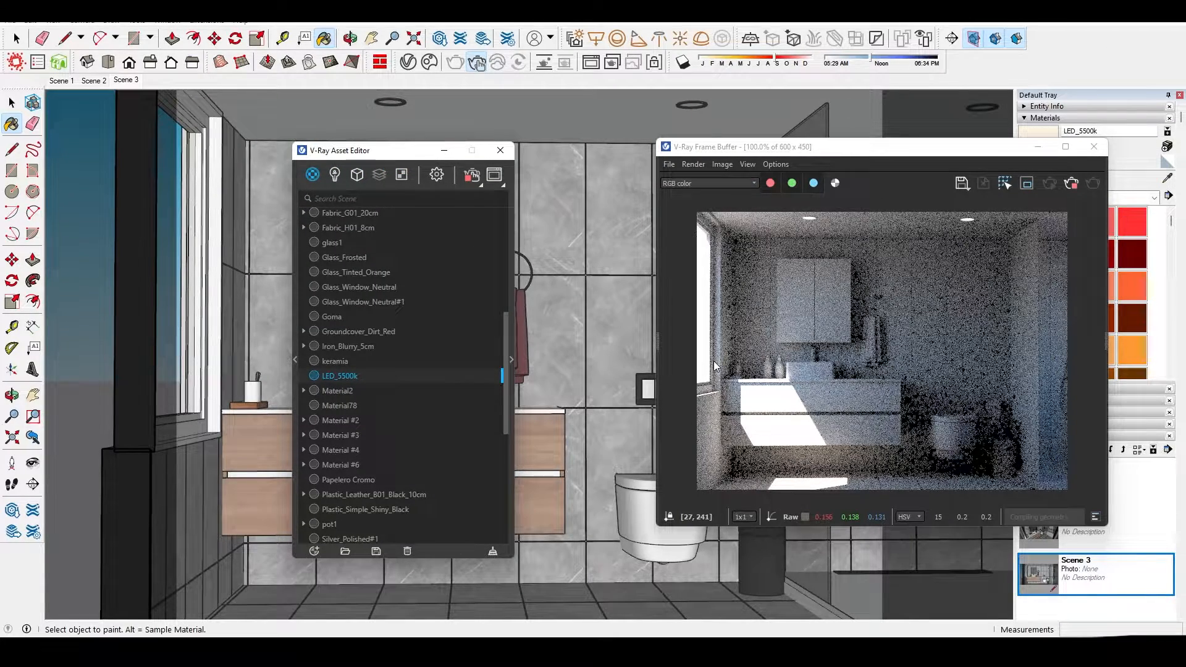
Step: Set the camera's Exposure Value to 10.5 in the render settings
left_click(335, 174)
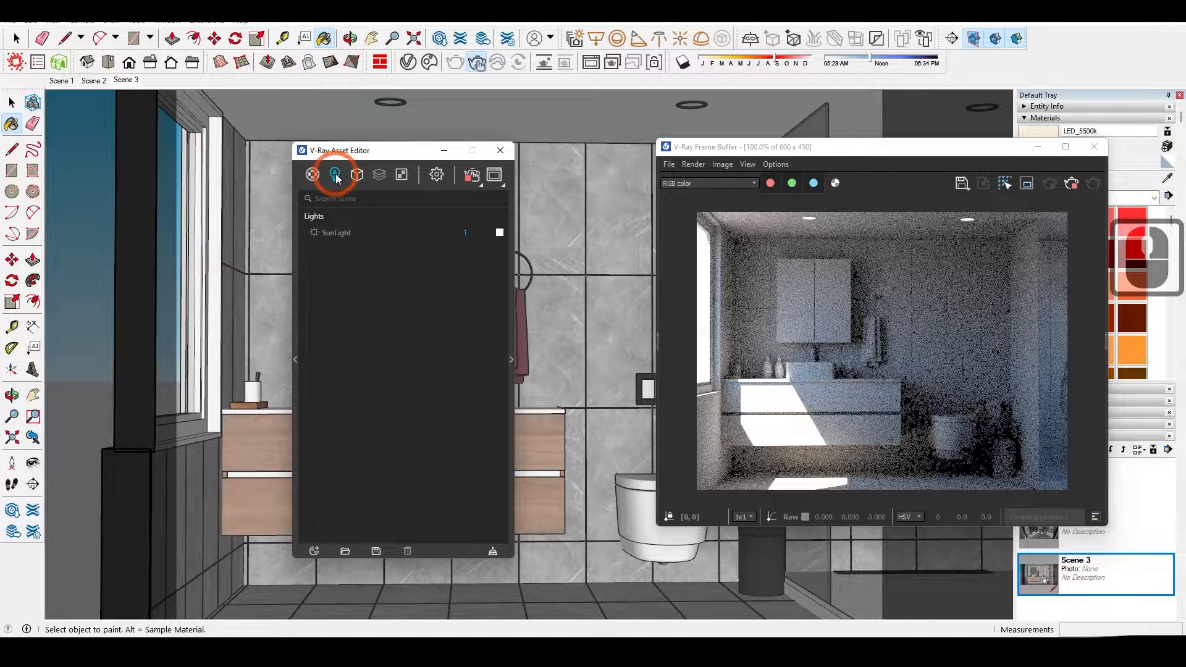
left_click(436, 175)
left_click(493, 330)
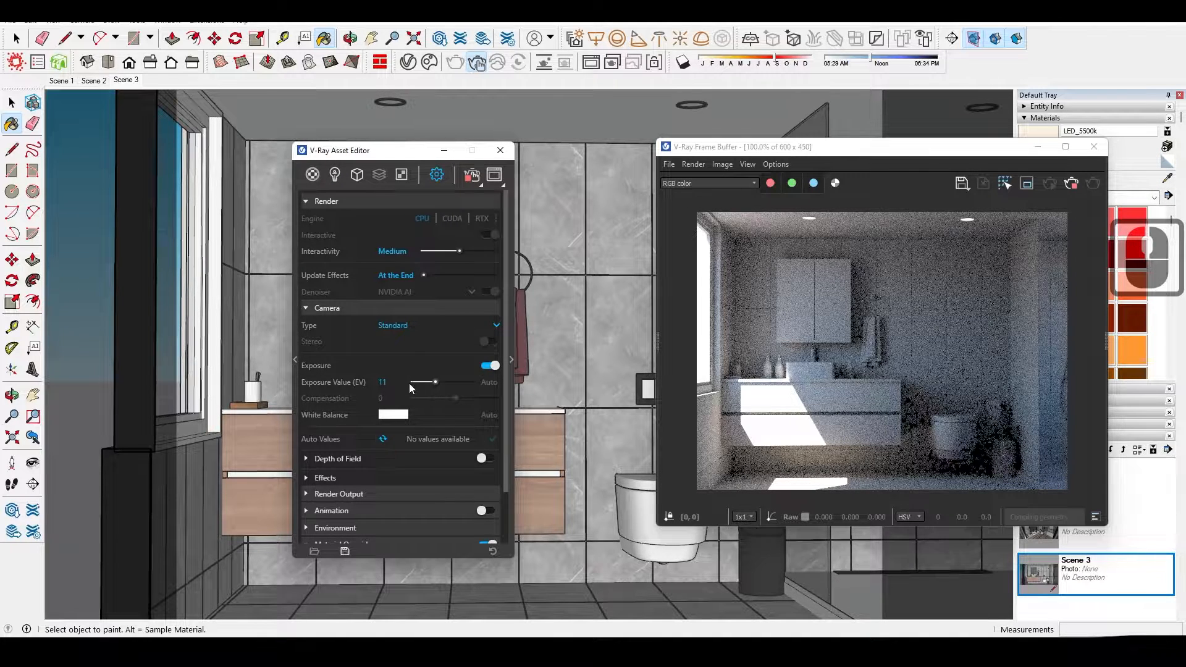
left_click(372, 385)
type("1")
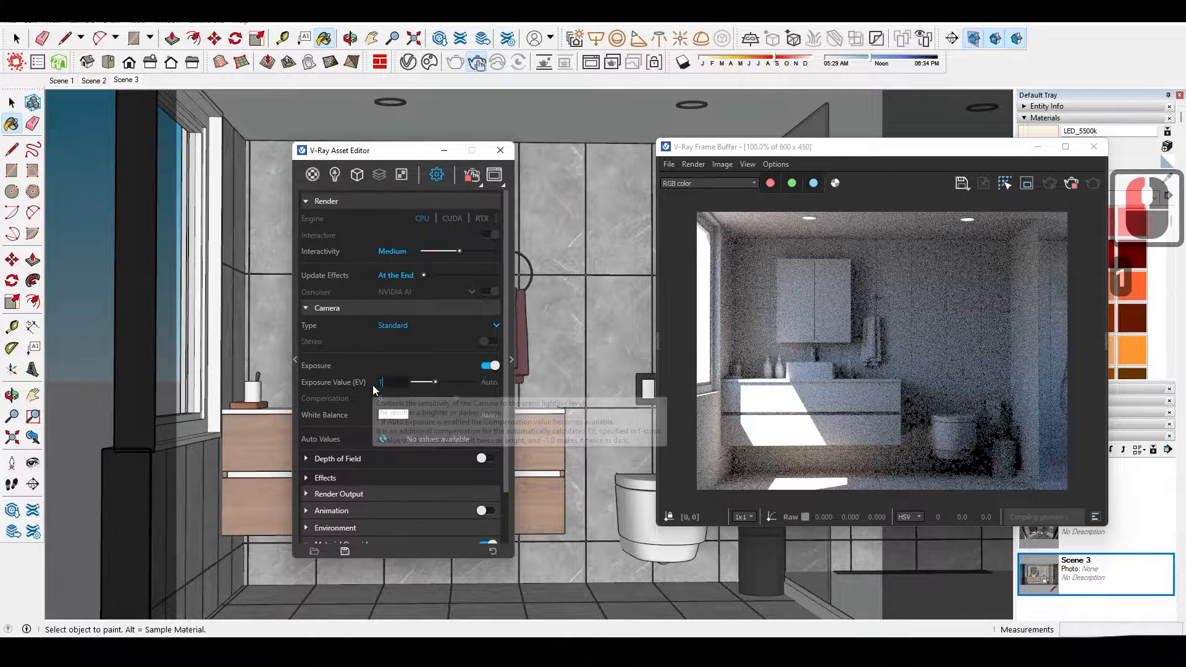
type("0.5")
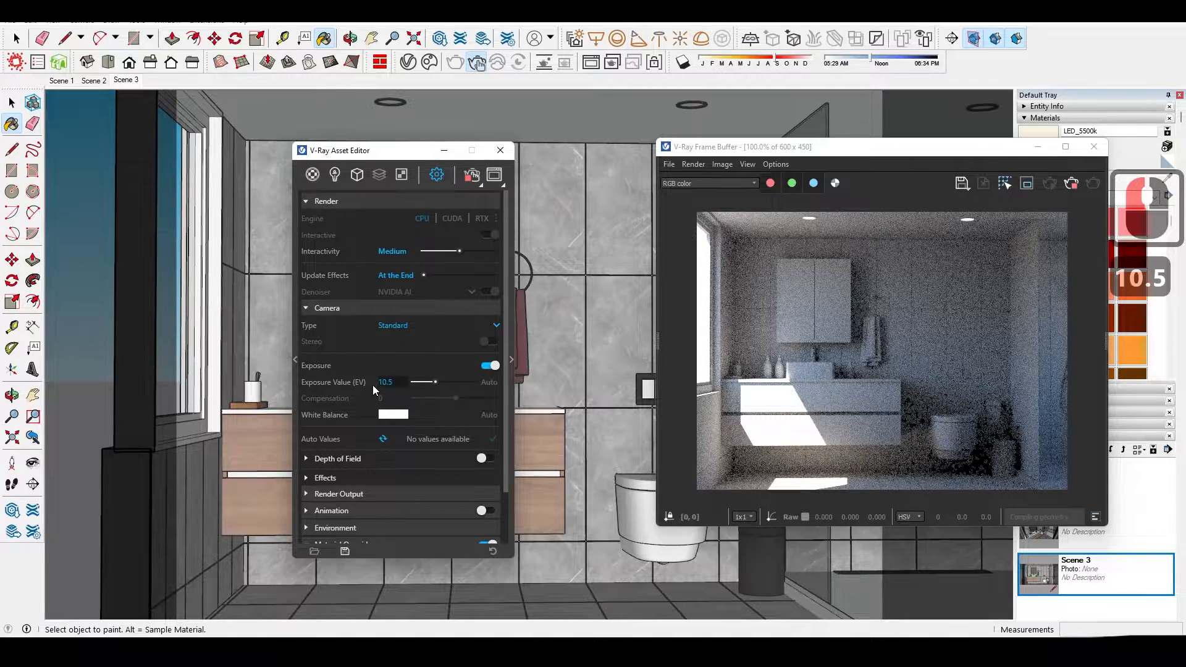
key("Return")
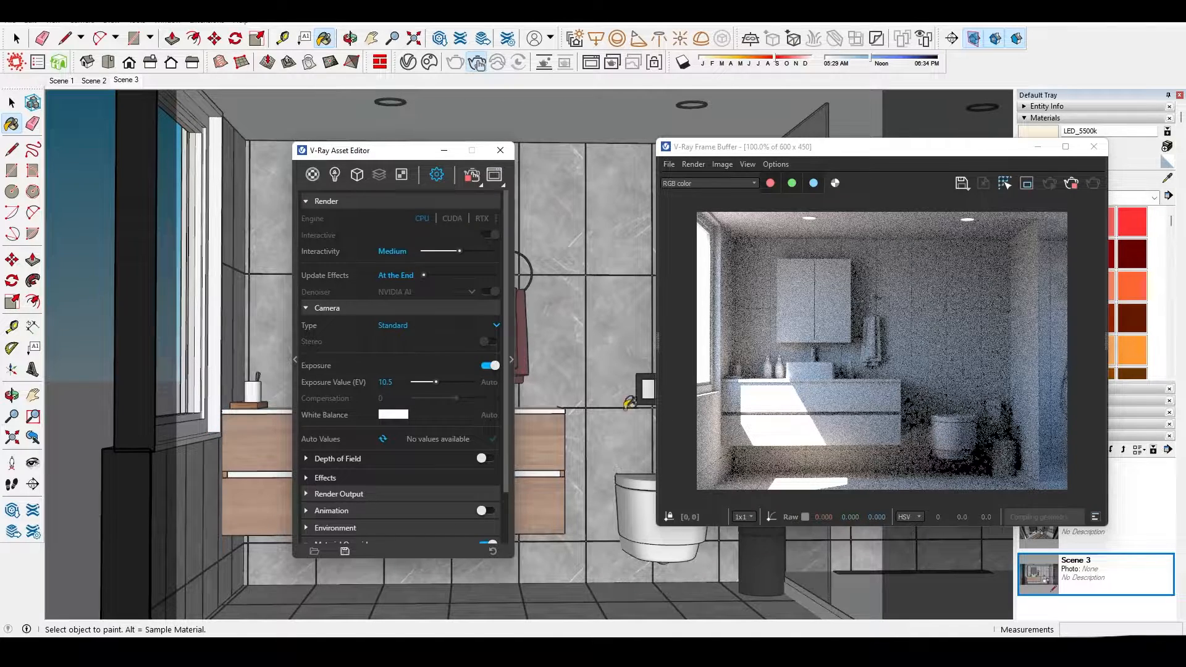
Step: Lower the camera's Exposure Value to about 9.36 and collapse the Camera settings
left_click_drag(439, 381, 438, 381)
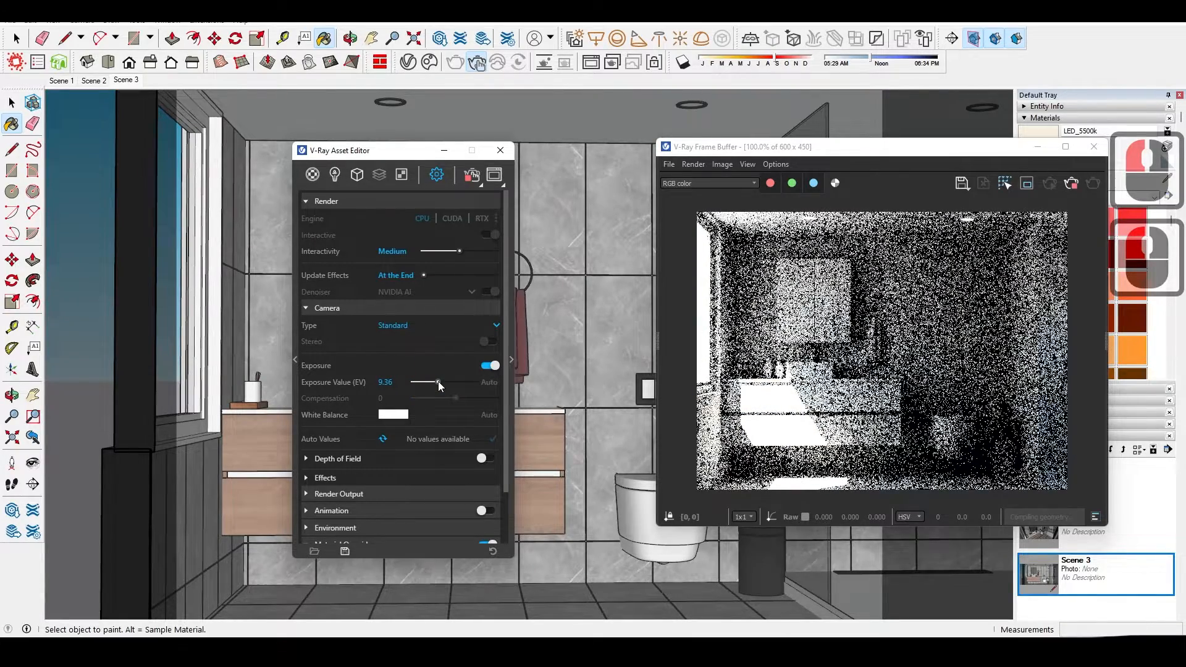
left_click(373, 384)
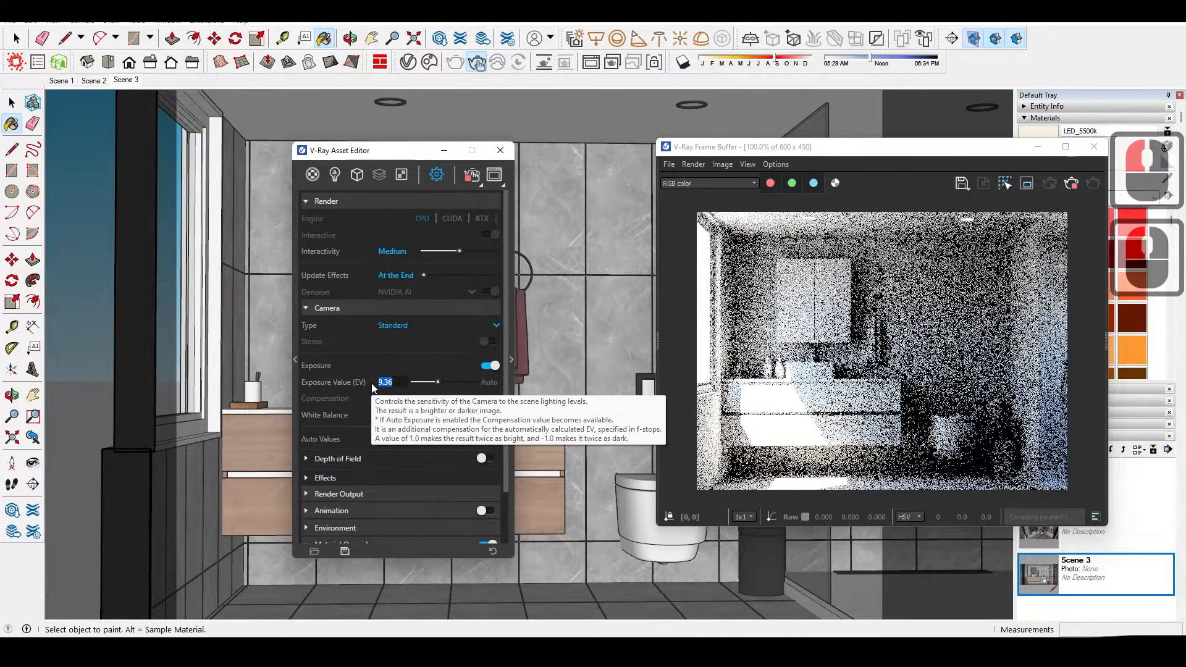
left_click(326, 307)
Step: Place a V-Ray dome light on the bathroom floor in front of the vanity wall
left_click(335, 359)
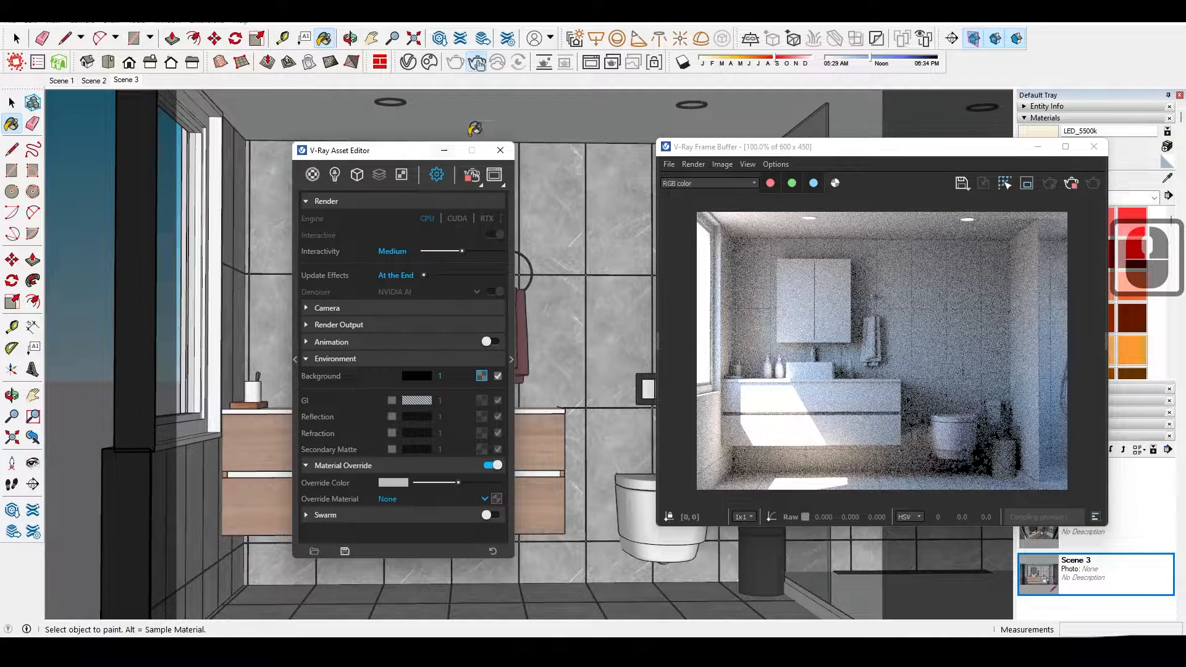
left_click(701, 38)
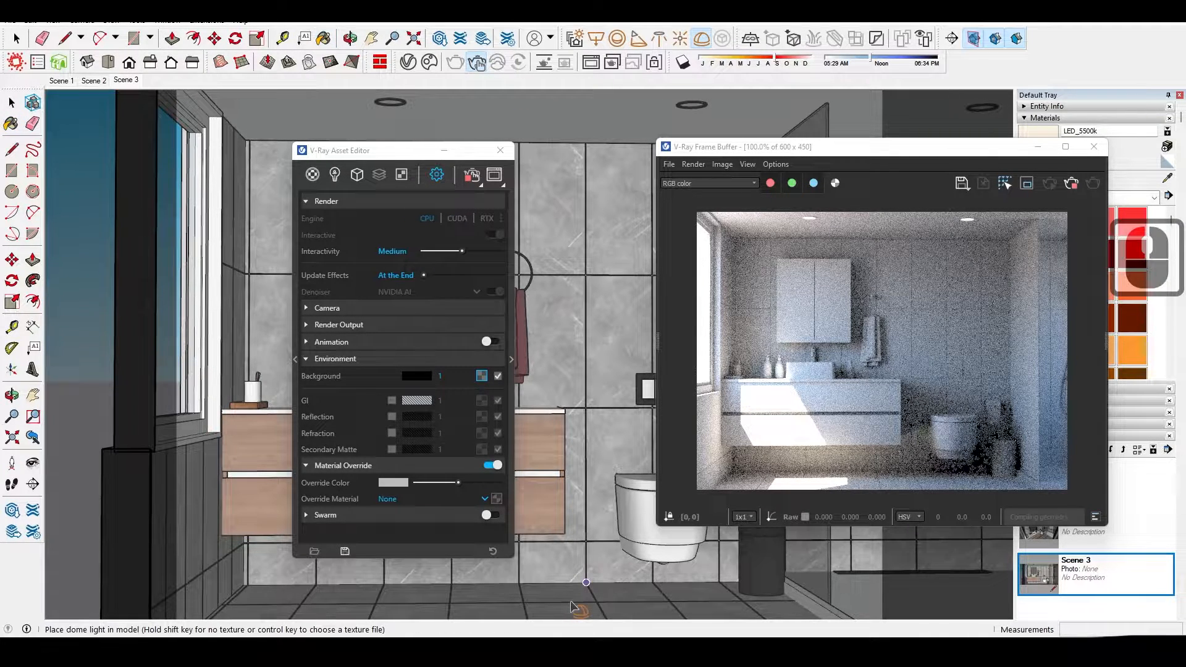
left_click(573, 596)
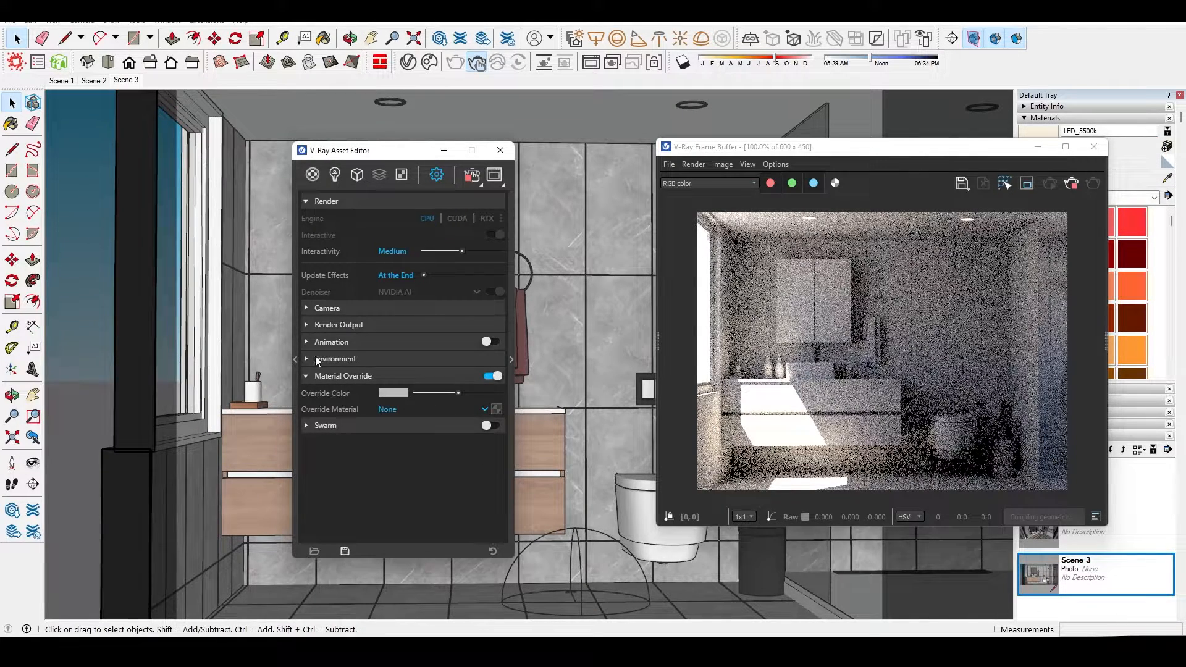
Step: Copy the texture assigned to the Background in the Environment render settings
left_click(306, 359)
left_click(442, 393)
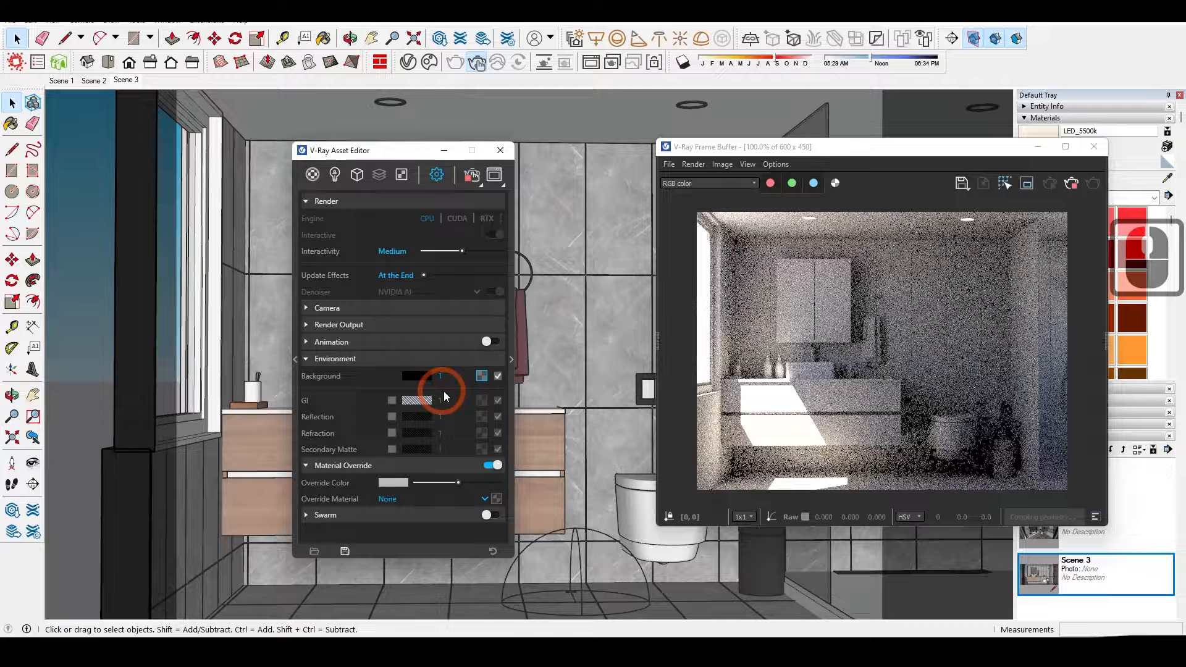
right_click(481, 376)
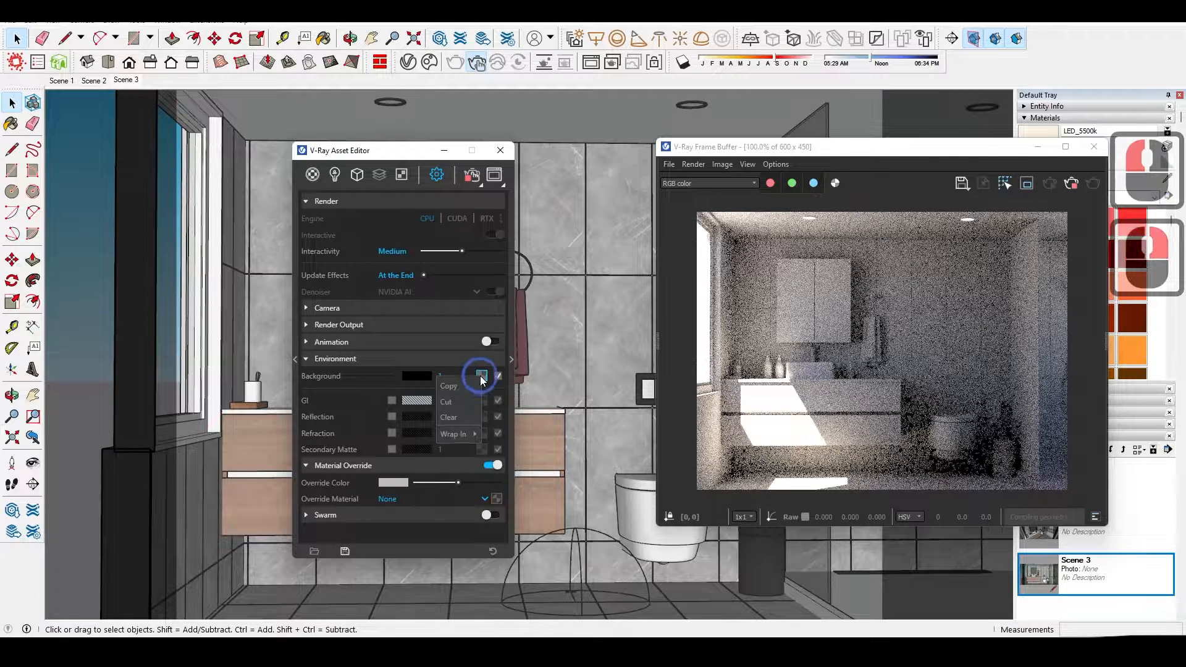
left_click(460, 402)
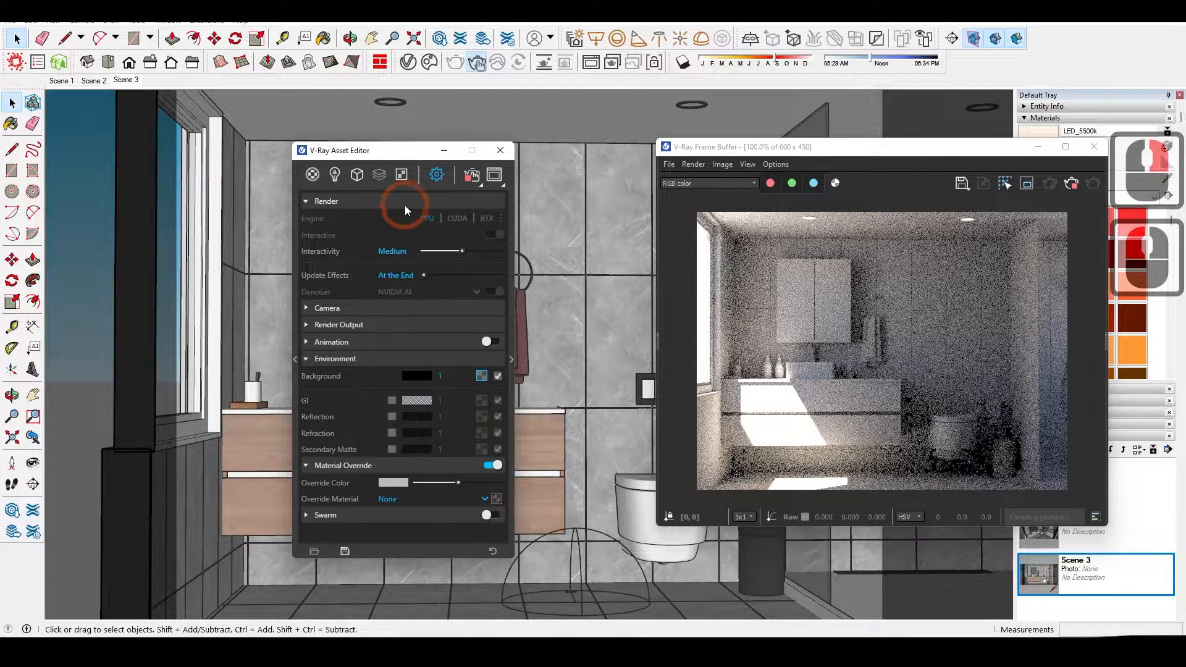
Step: Paste the copied background texture as an instance into the Dome Light's Color/Texture HDR slot
left_click(336, 174)
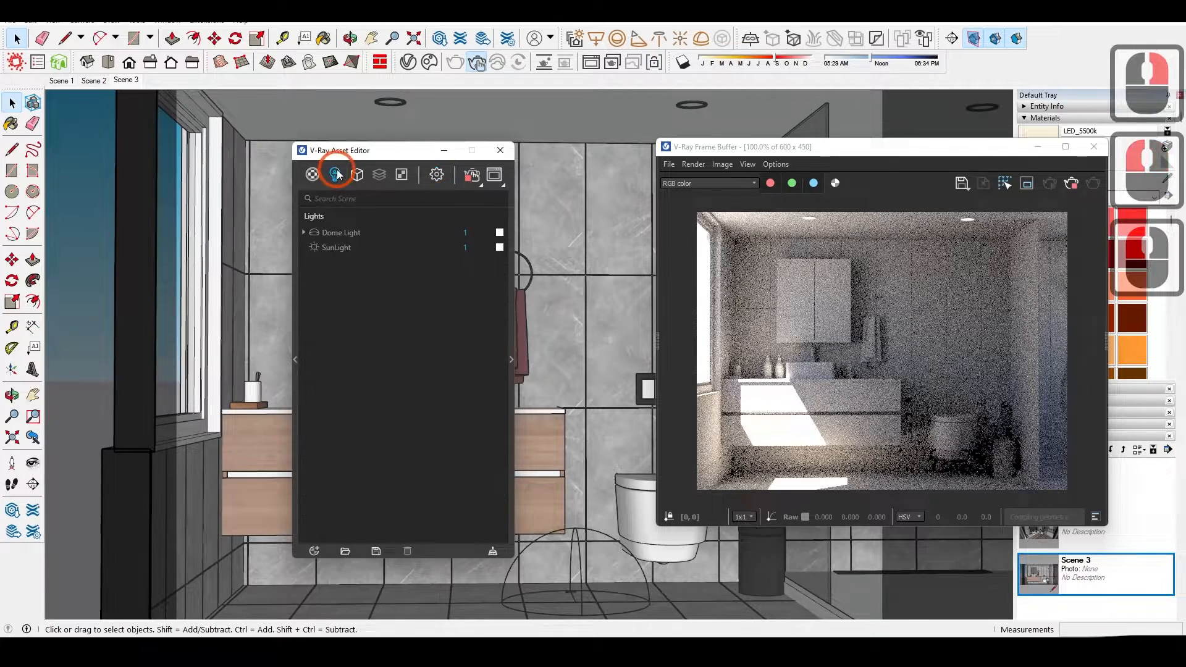
left_click(338, 232)
left_click_drag(379, 151, 323, 140)
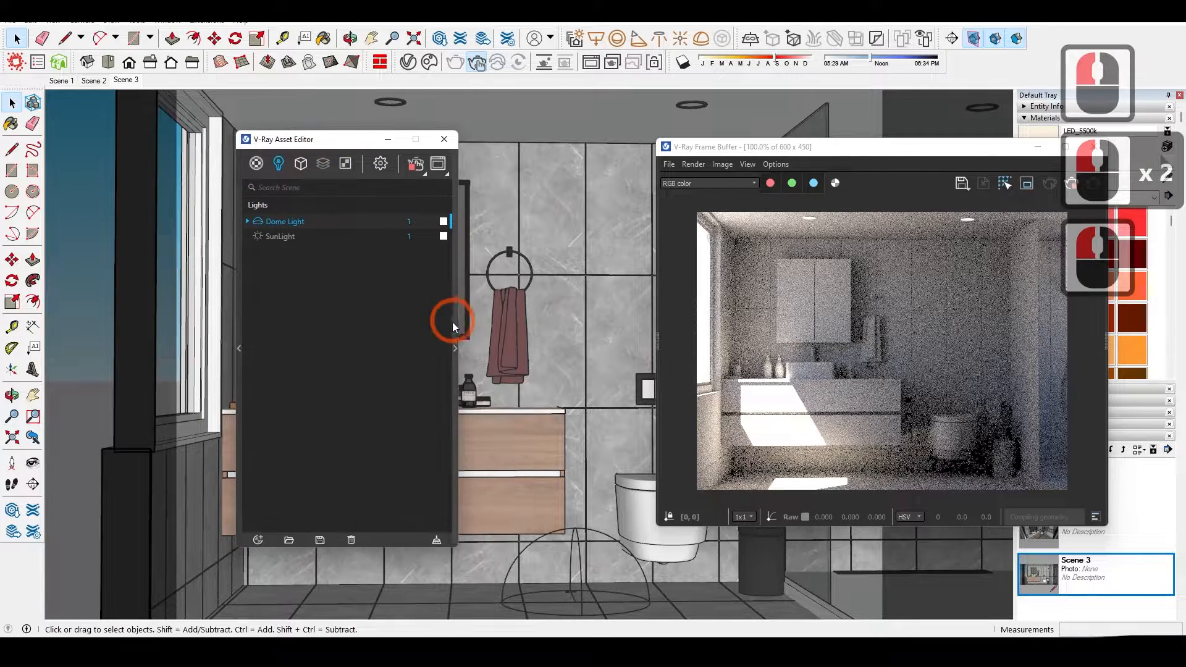
double_click(453, 347)
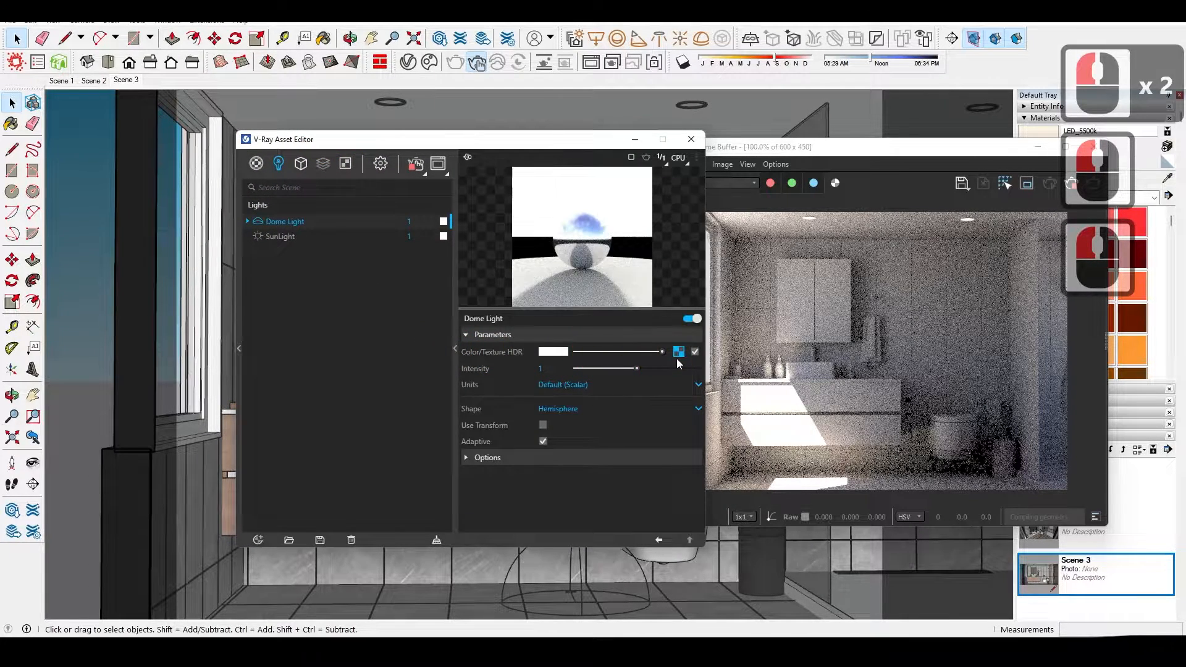
right_click(678, 352)
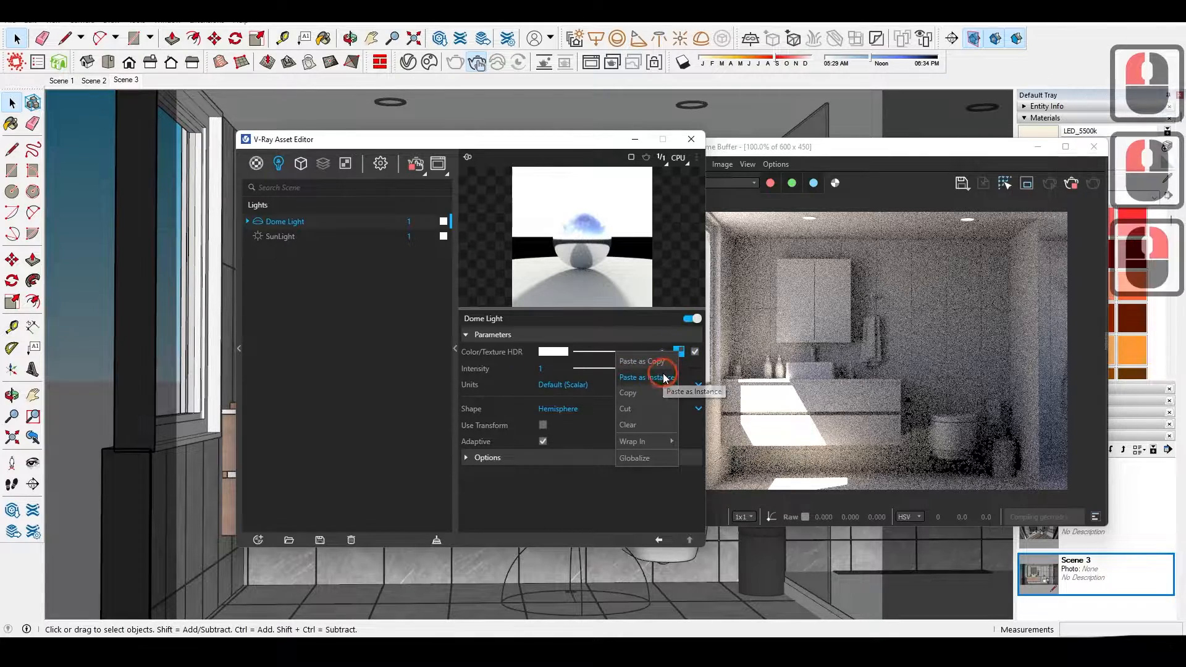
left_click(662, 373)
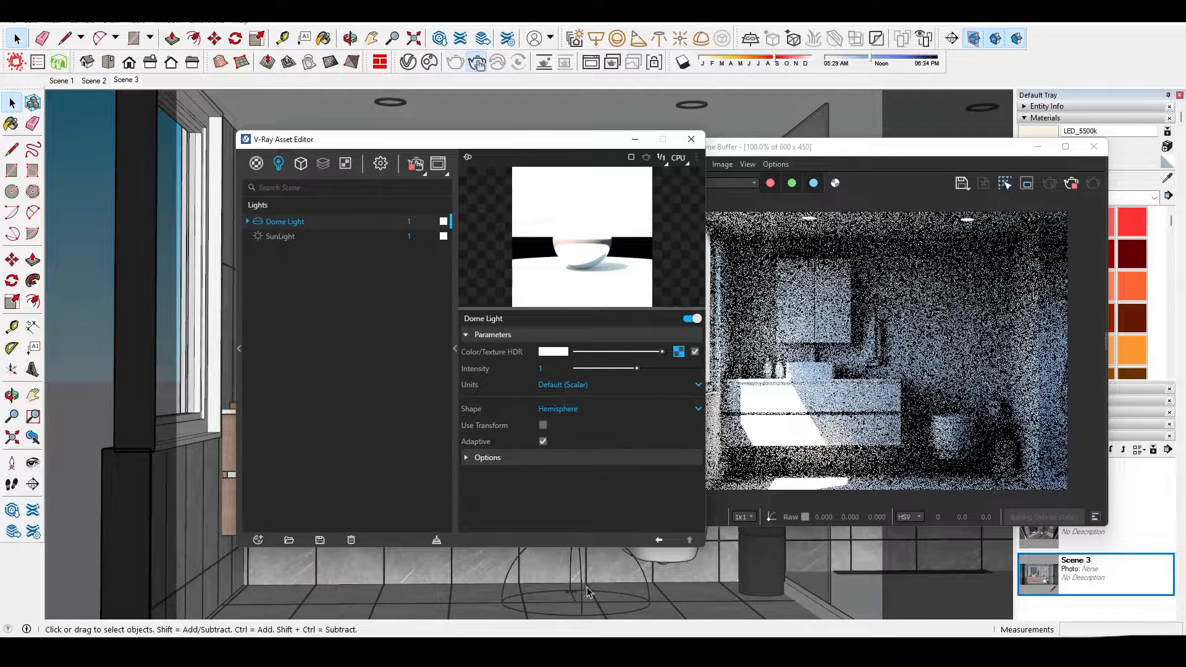
left_click(455, 347)
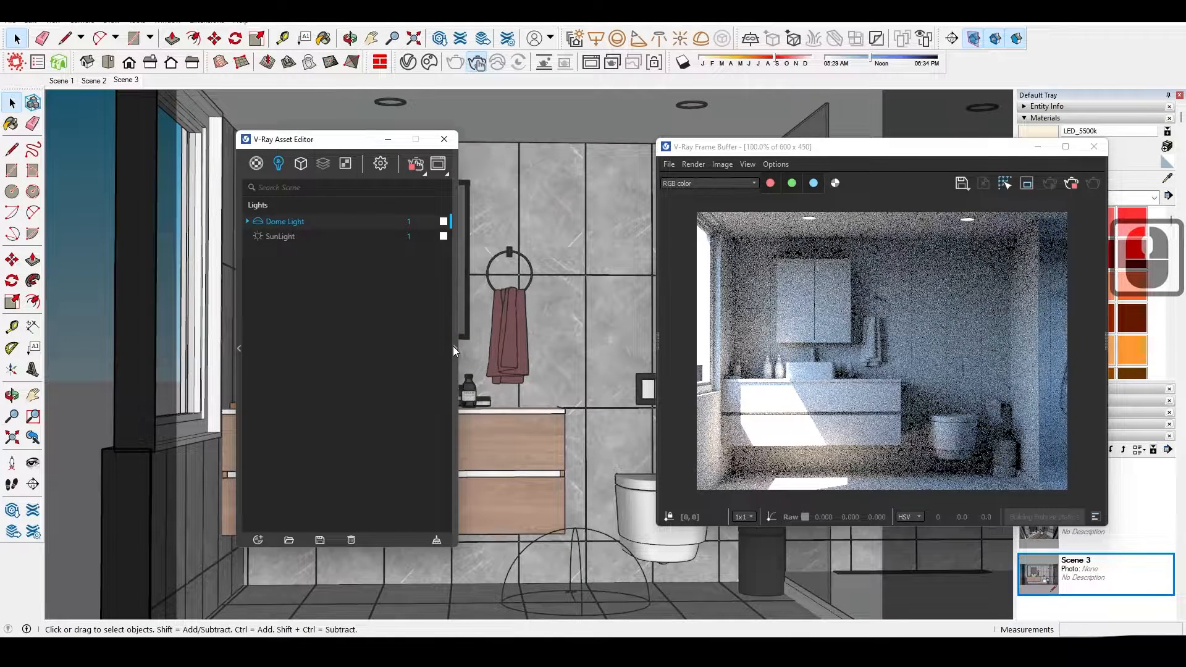
Step: Darken the SunLight's color to a neutral grey with R, G and B at 0.616
left_click(382, 165)
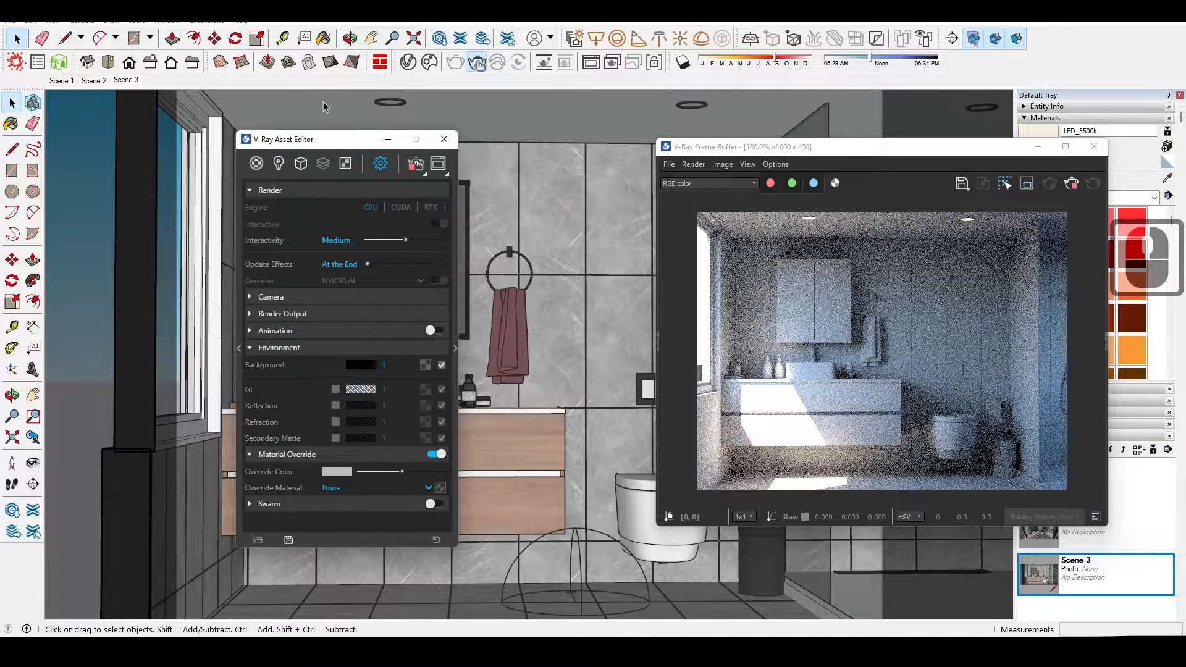
left_click(278, 164)
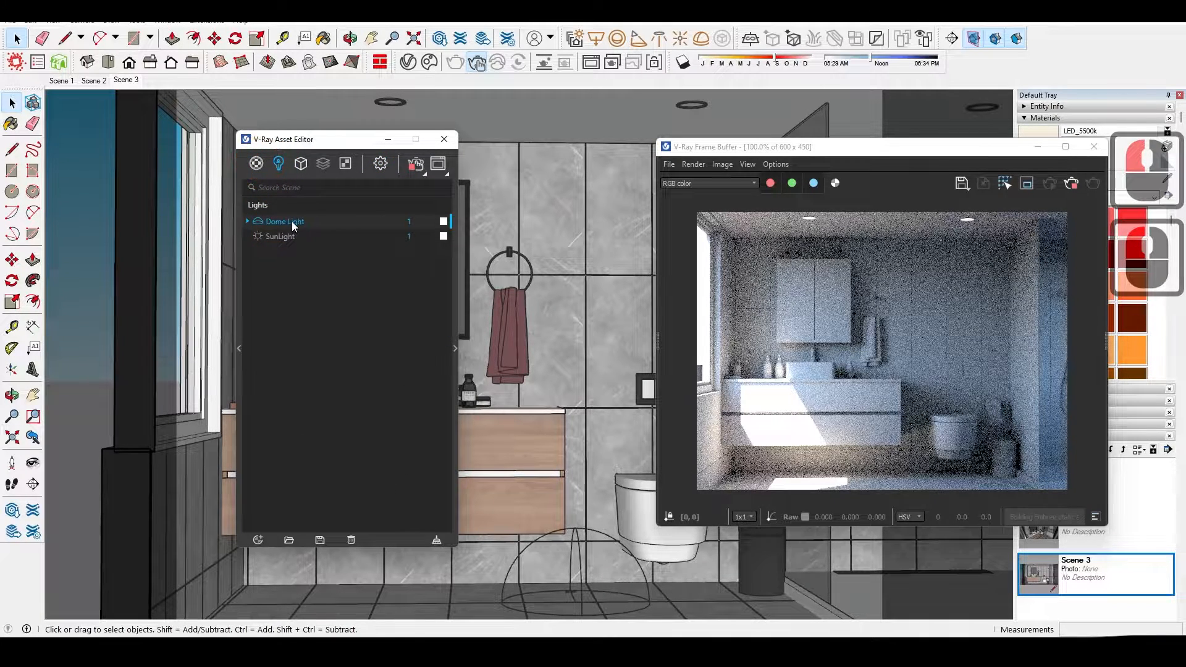
left_click(455, 348)
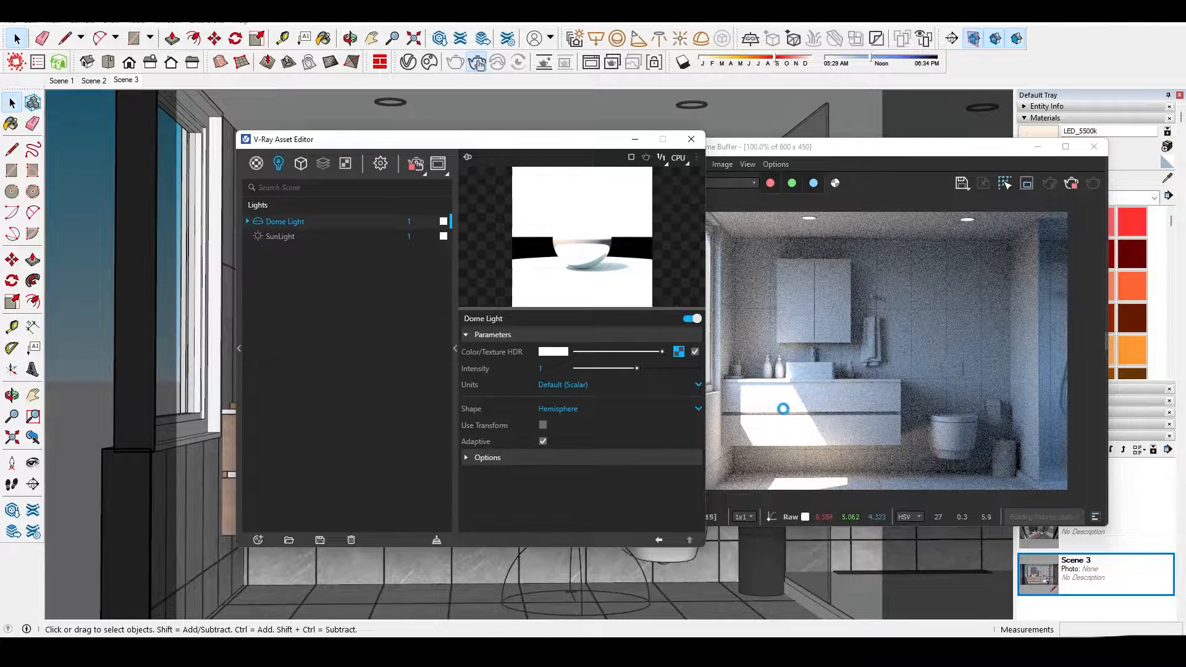
left_click(444, 239)
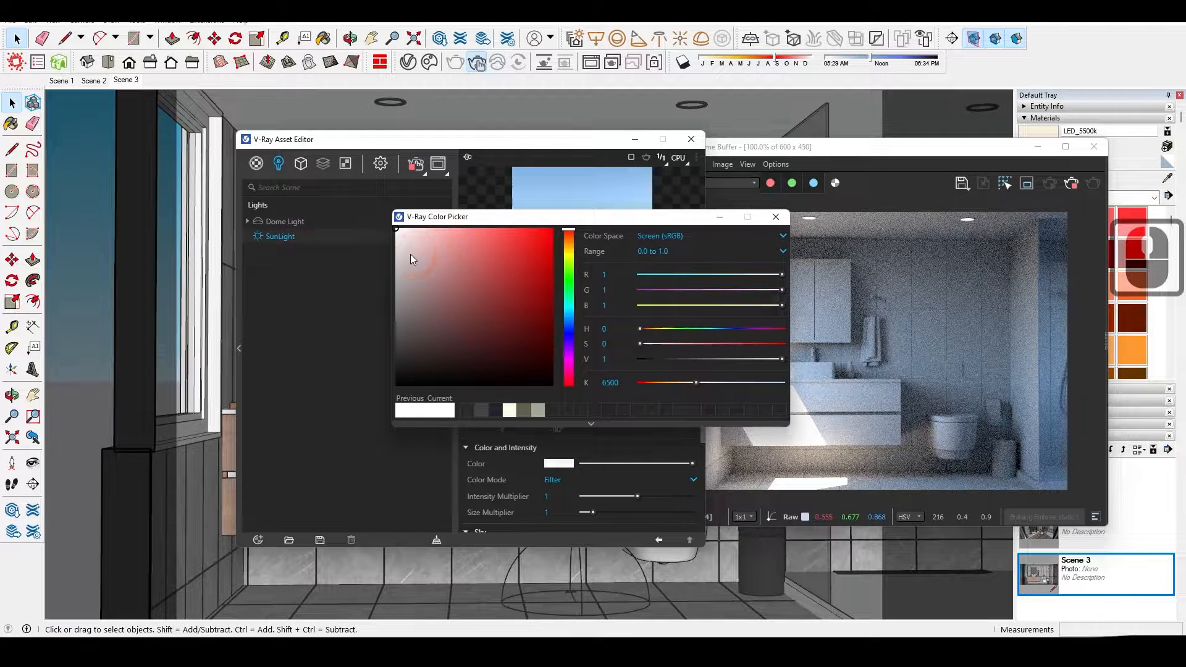
left_click_drag(396, 241, 393, 289)
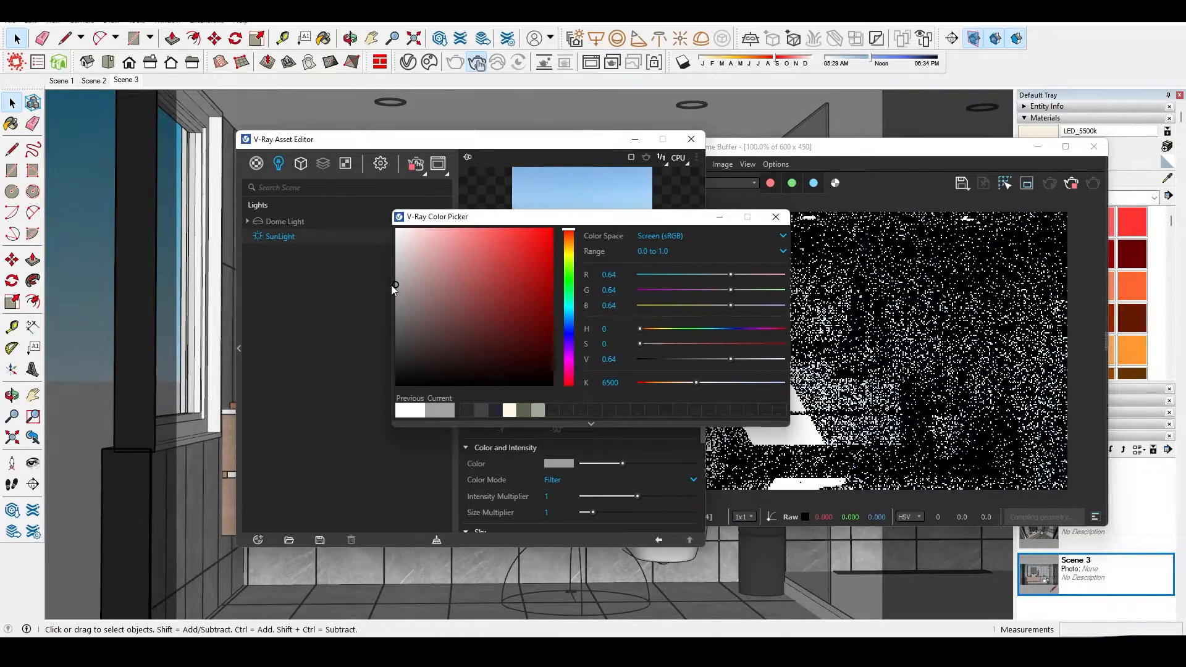
left_click_drag(391, 284, 389, 288)
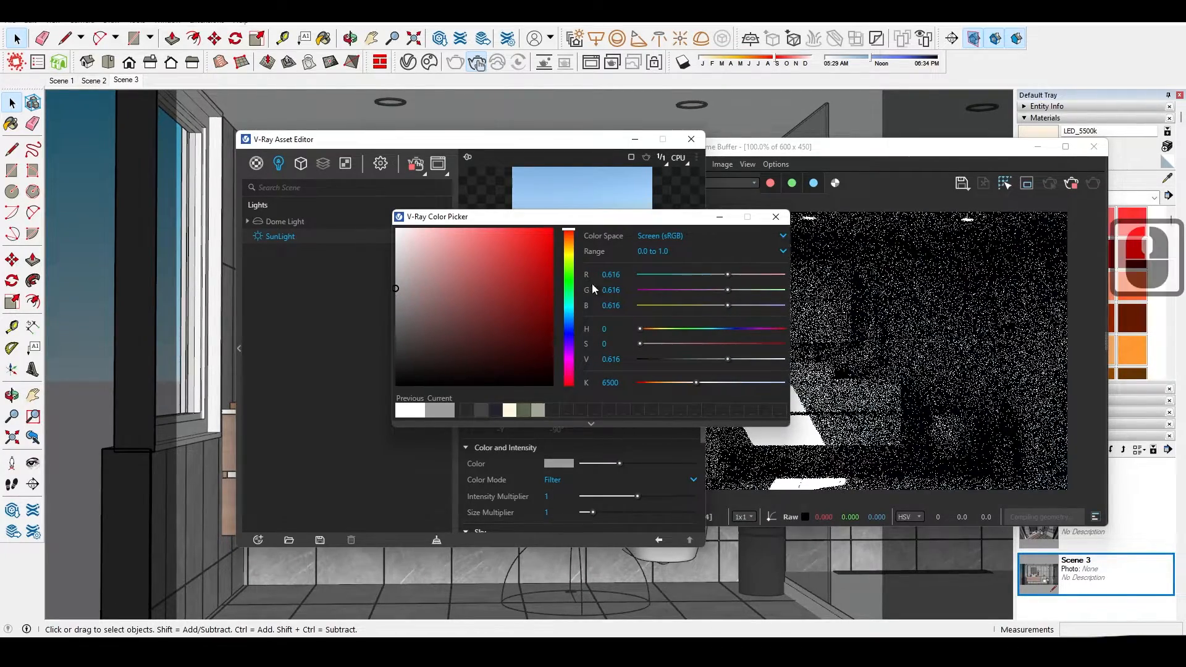
left_click(776, 216)
Step: Darken the Dome Light's color from white to a neutral mid grey
left_click(443, 221)
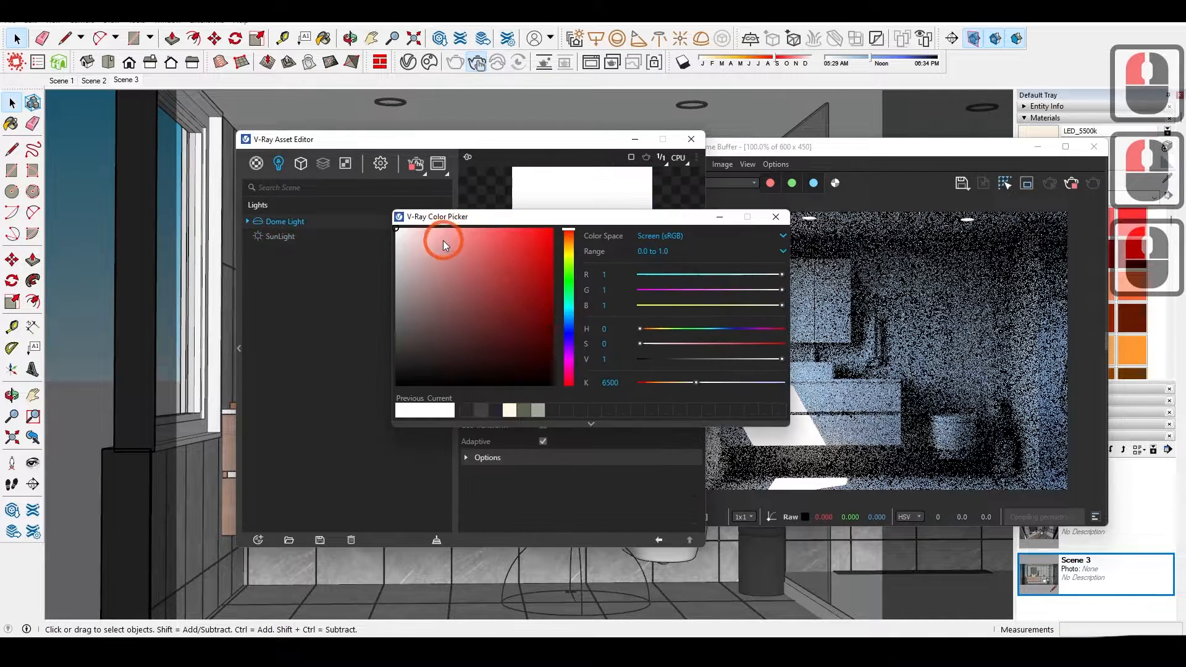
left_click_drag(399, 231, 372, 287)
left_click(776, 217)
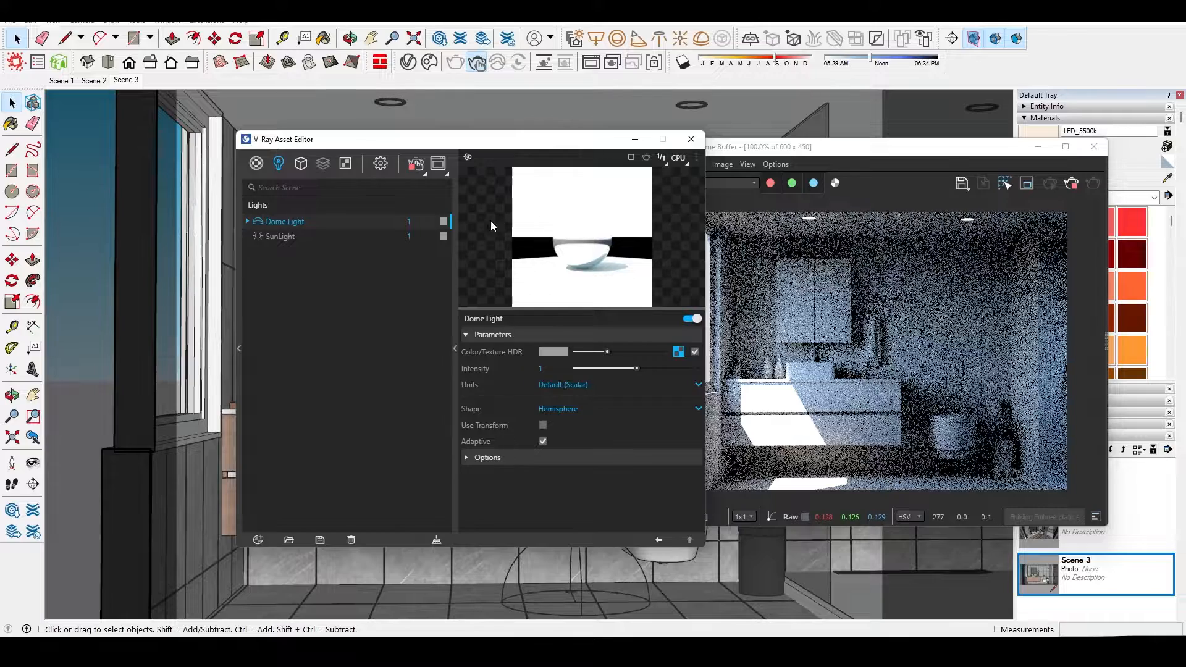
Step: Sample the Glass_Frosted material from the glass partition and disable its Can be Overridden option
left_click(380, 163)
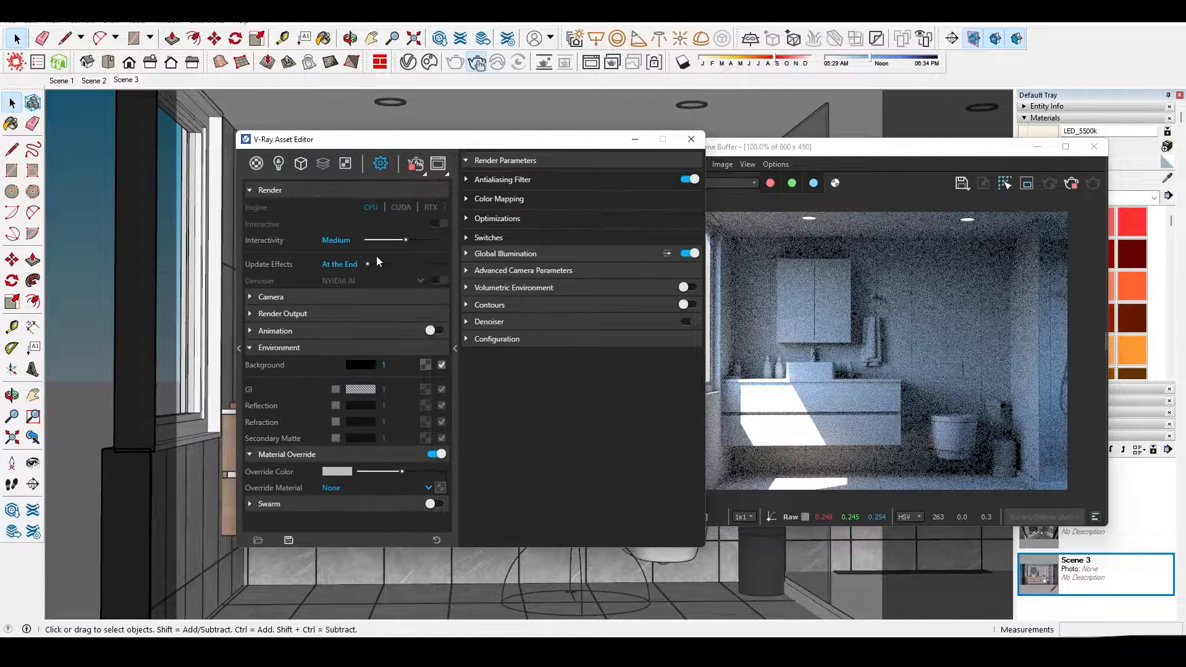
left_click(816, 120)
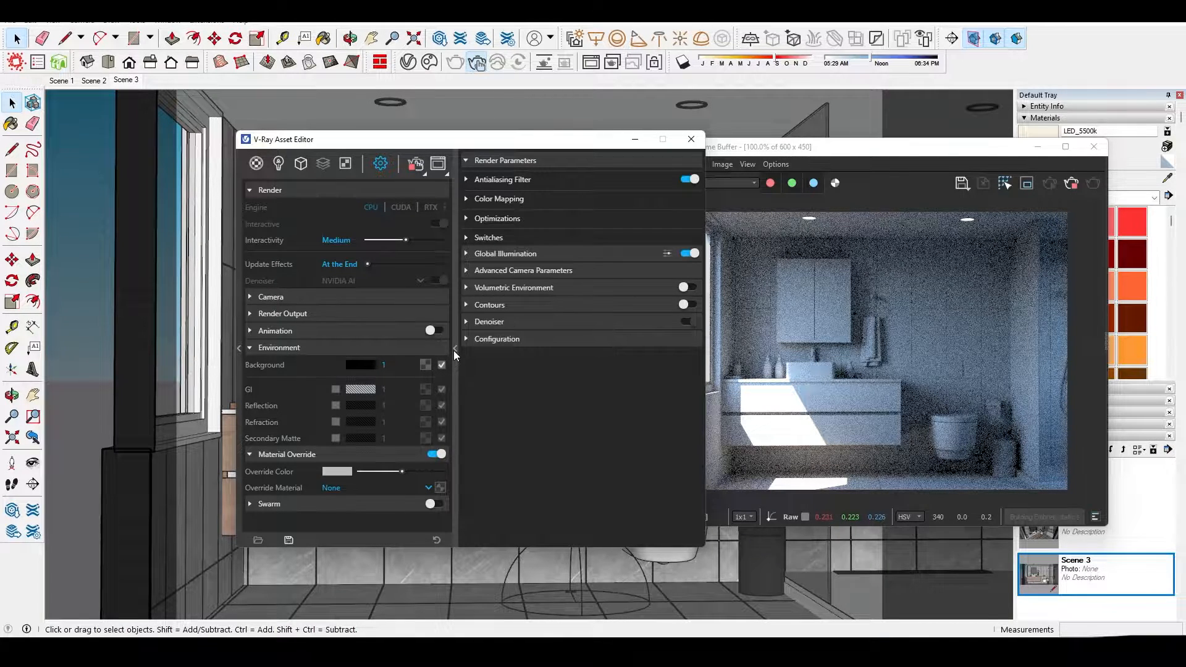
key("b")
left_click(816, 126, "alt")
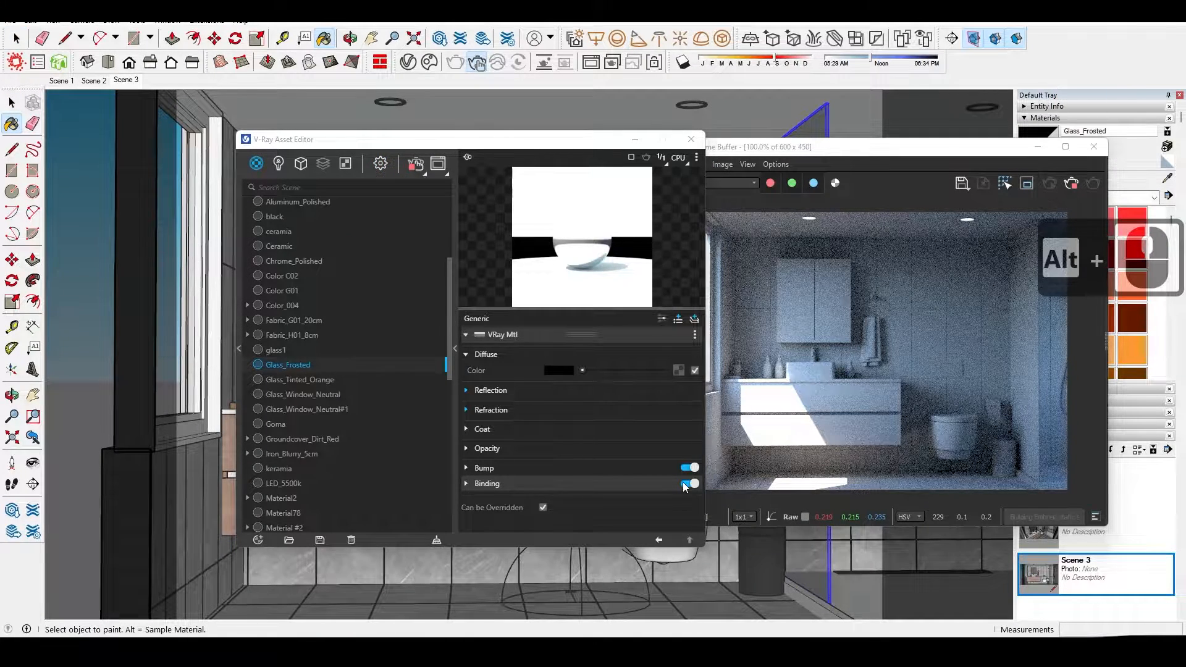
left_click(543, 507)
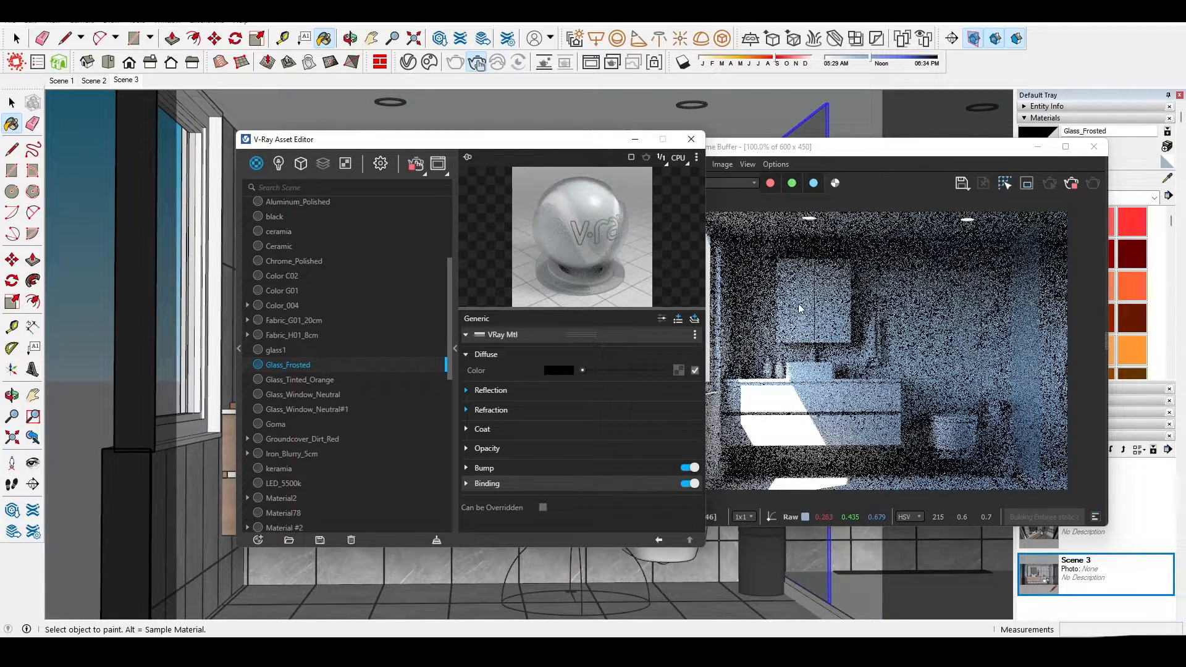
left_click(455, 349)
left_click(381, 164)
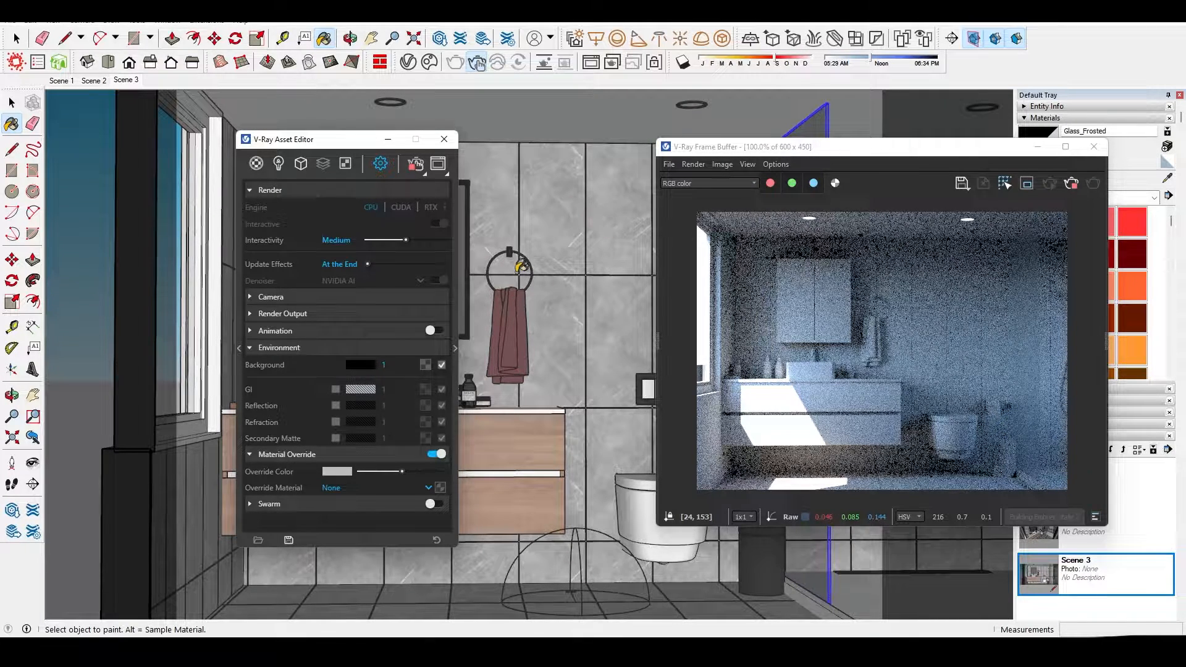
Step: Set the SunLight's Size Multiplier to 10, trying 0 for comparison before restoring 10
left_click(279, 163)
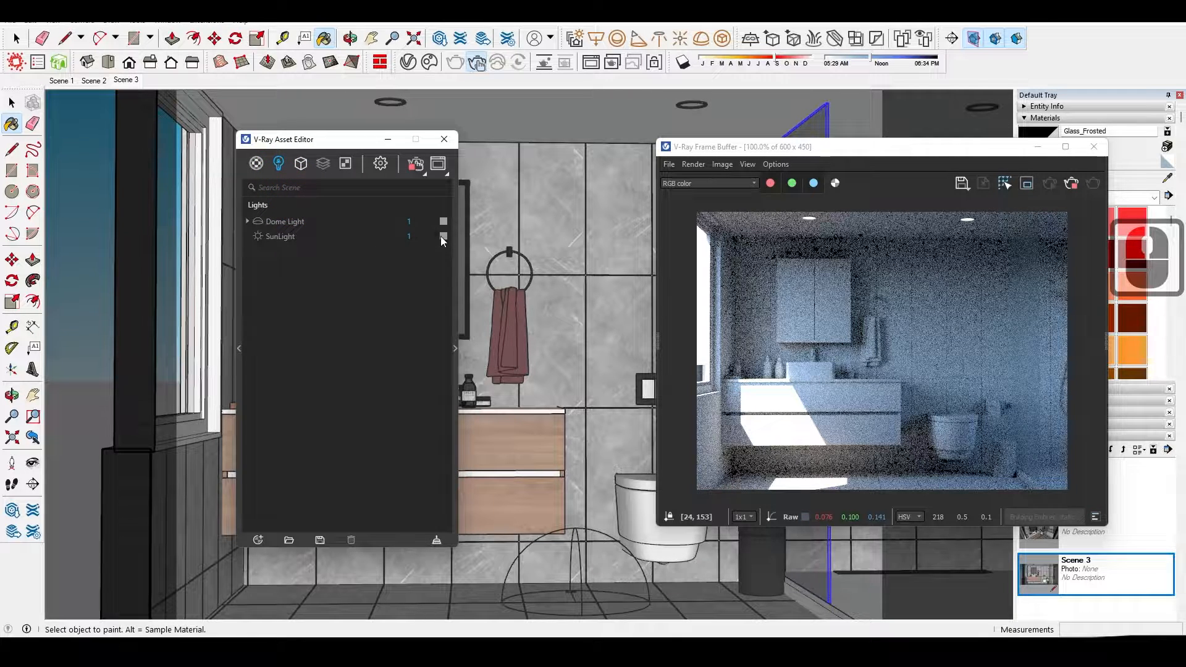
left_click(332, 236)
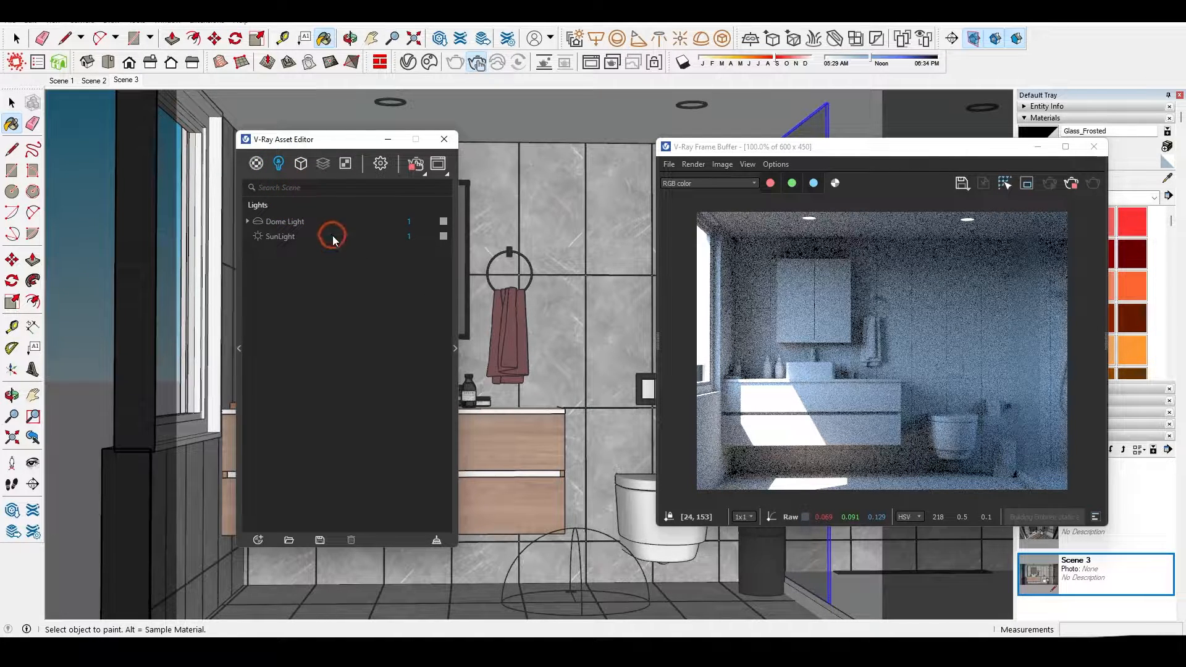
left_click(434, 308)
left_click(456, 349)
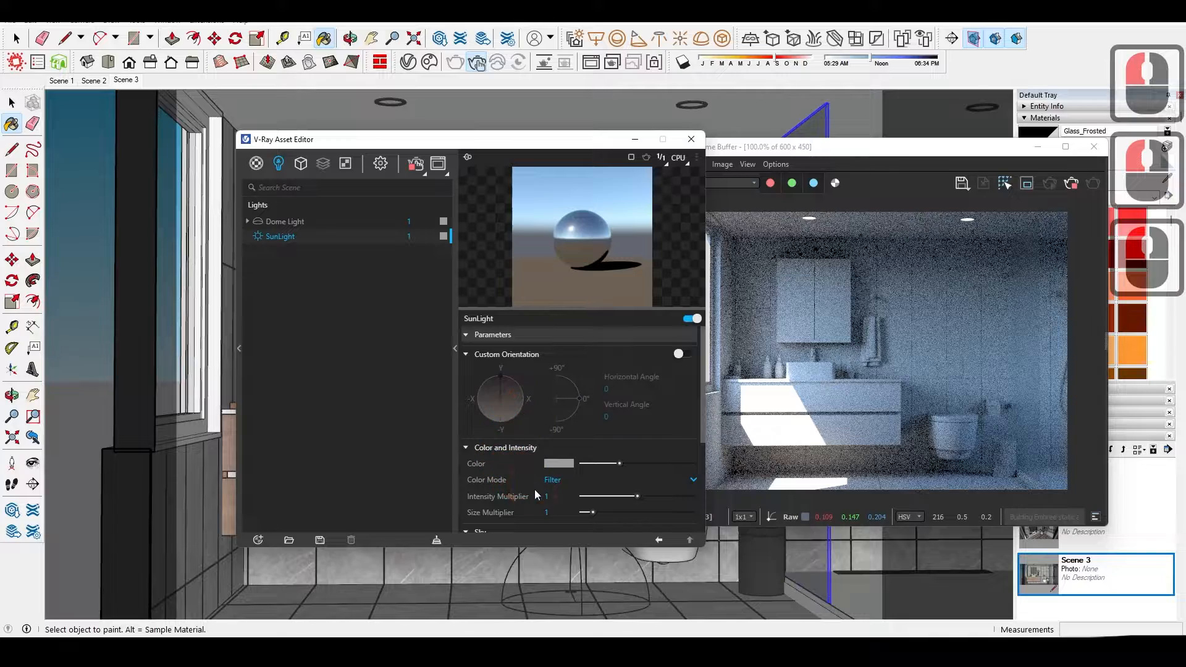
type("10")
key("Return")
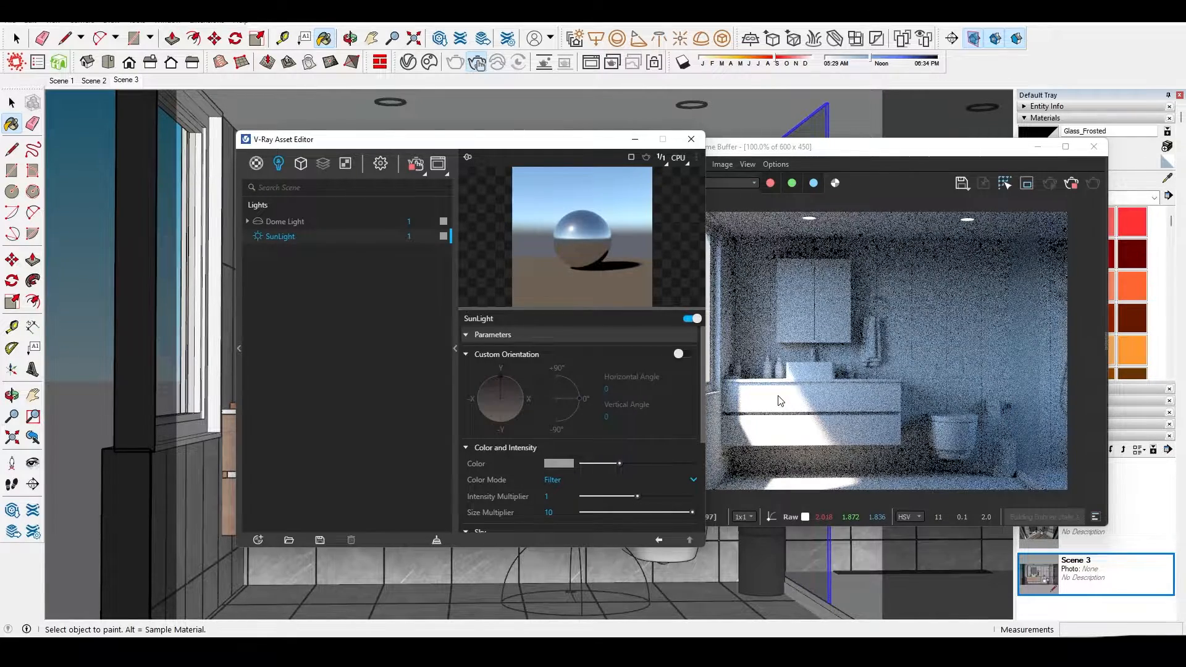
left_click_drag(692, 512, 581, 512)
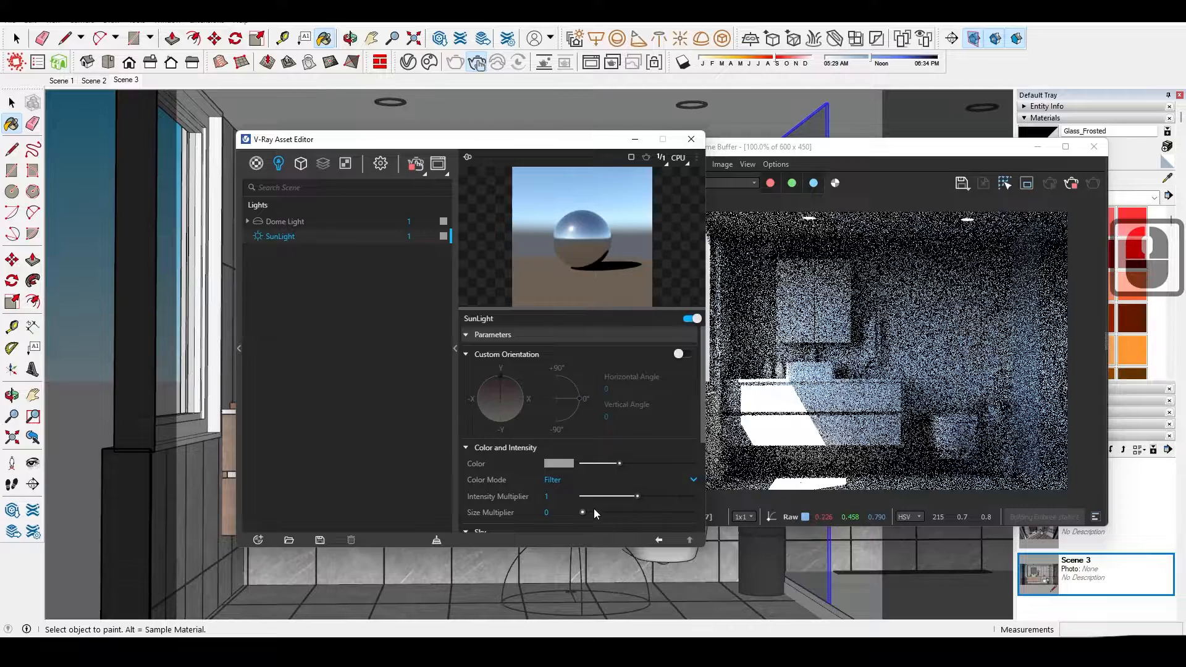
left_click_drag(595, 510, 683, 507)
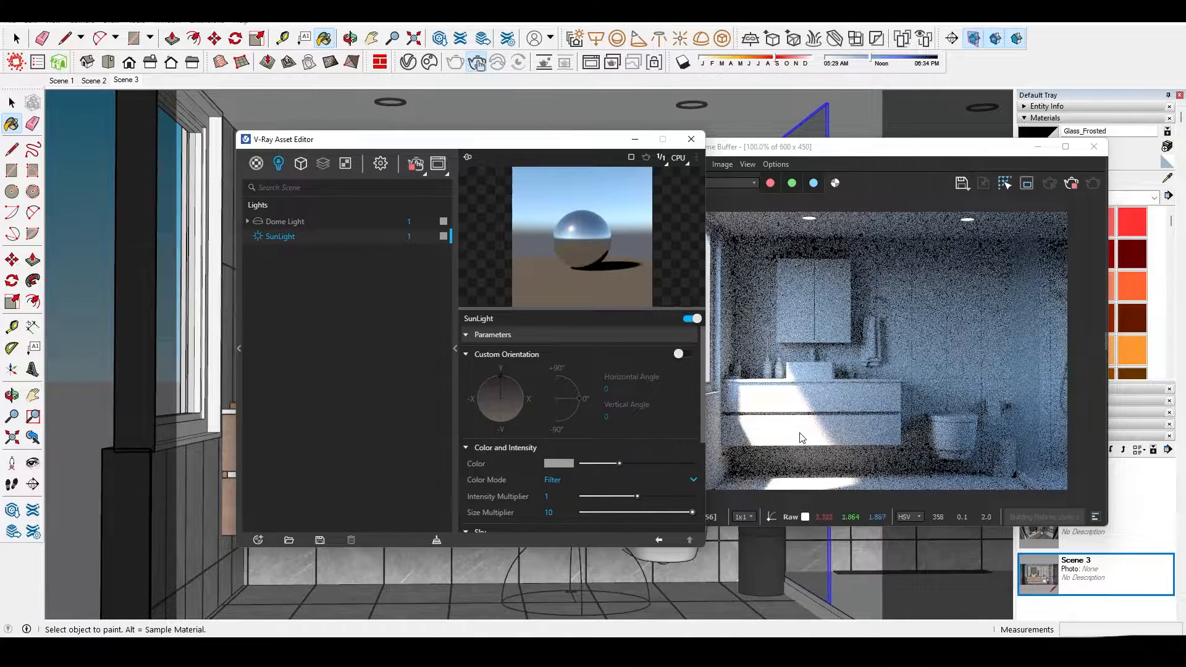
Step: Turn off Material Override in the render settings and expand the Camera settings
left_click(380, 164)
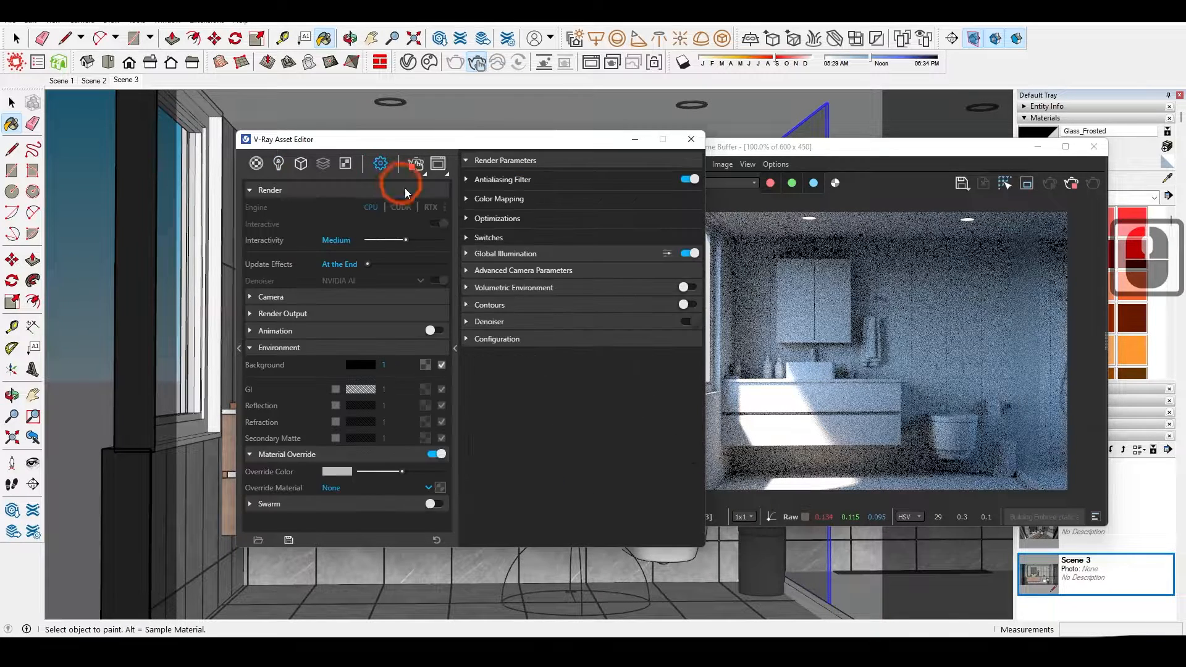
left_click(437, 454)
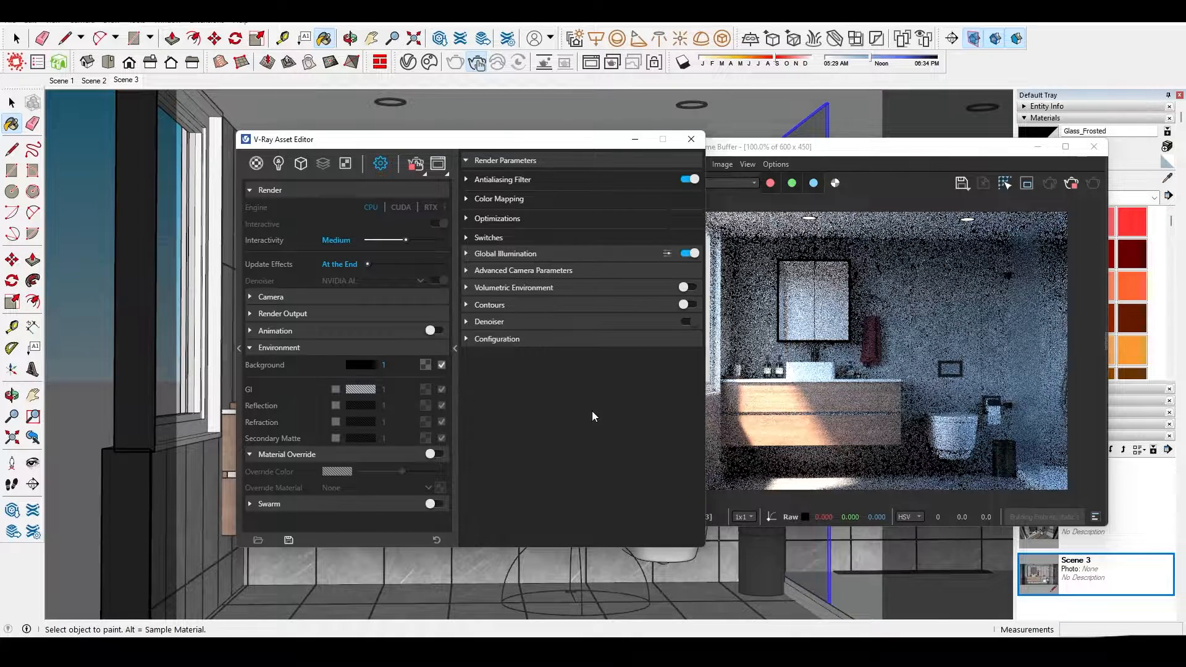
double_click(250, 297)
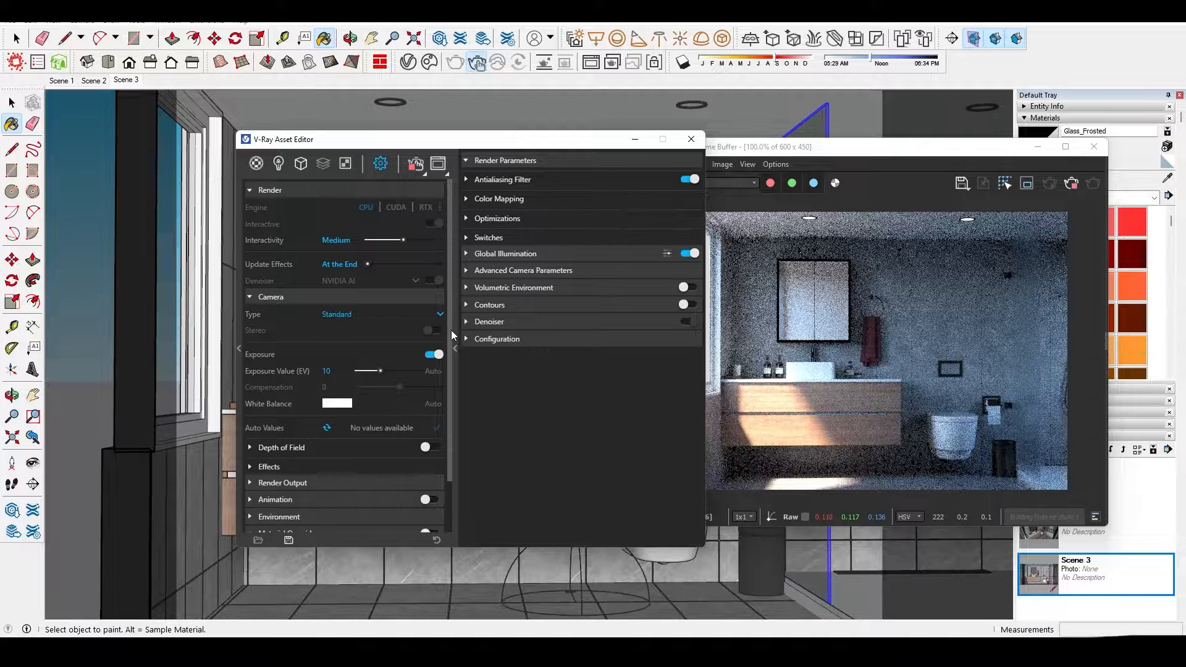
Step: Stop the running interactive render and switch off Interactive mode so that progressive rendering is used
double_click(431, 388)
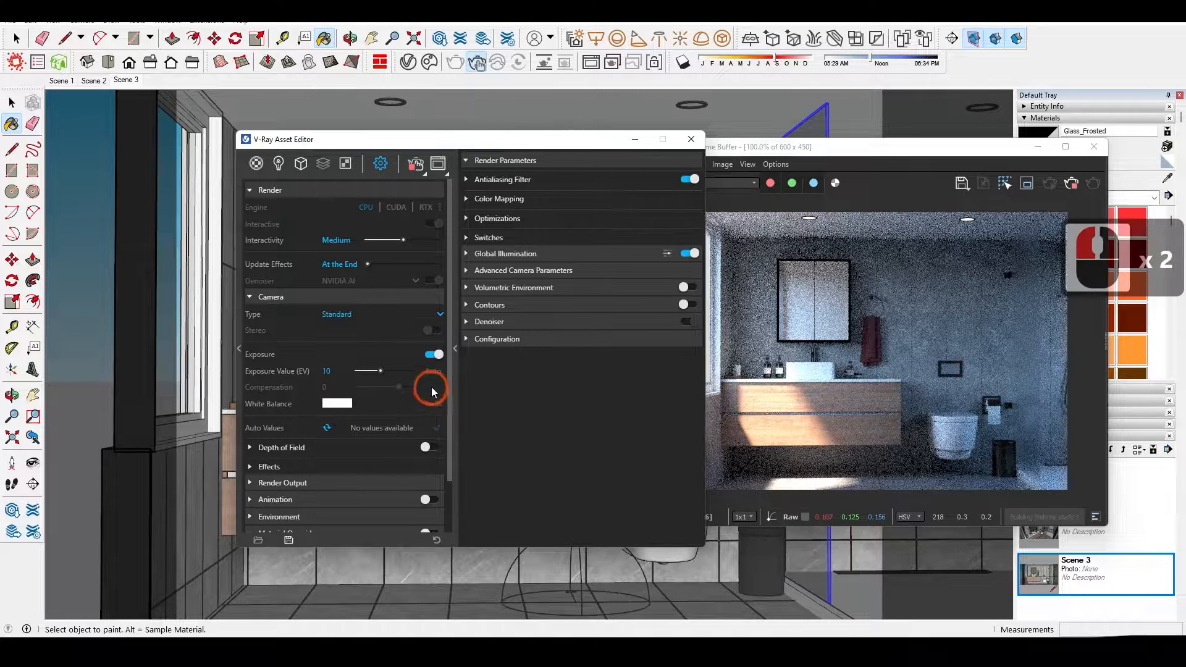
double_click(432, 403)
scroll(315, 346, "down", 2)
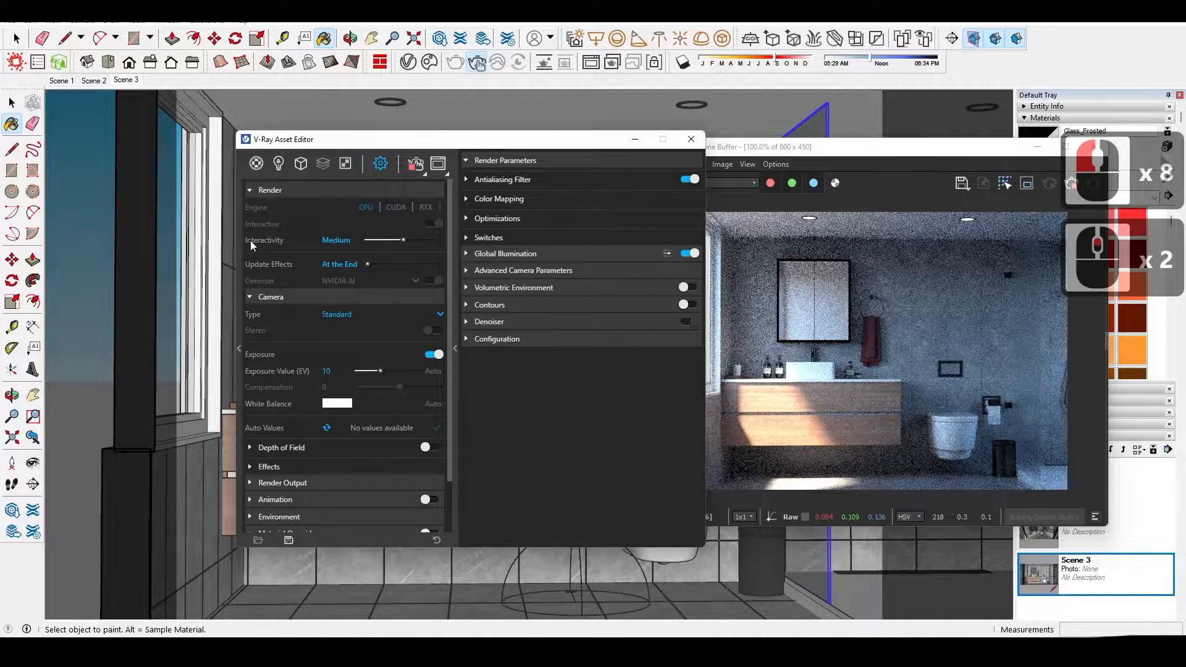
left_click(409, 166)
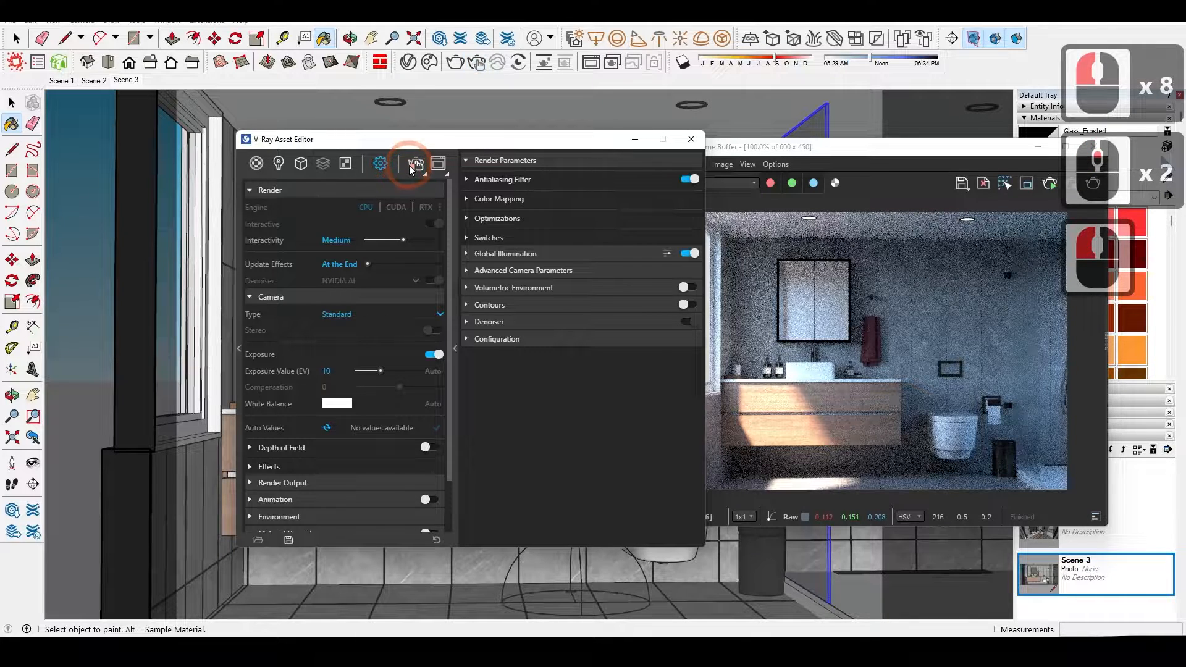
left_click(434, 223)
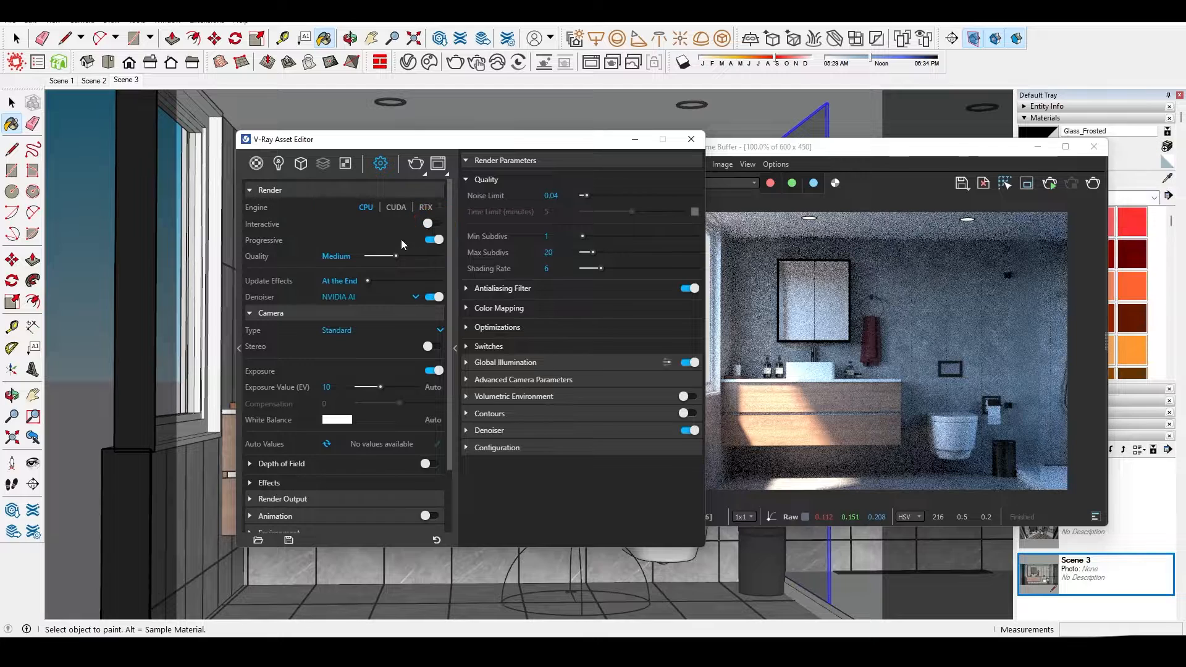
Step: Enable automatic Exposure Value and automatic White Balance for the camera, and expand the Global Illumination settings
left_click(433, 388)
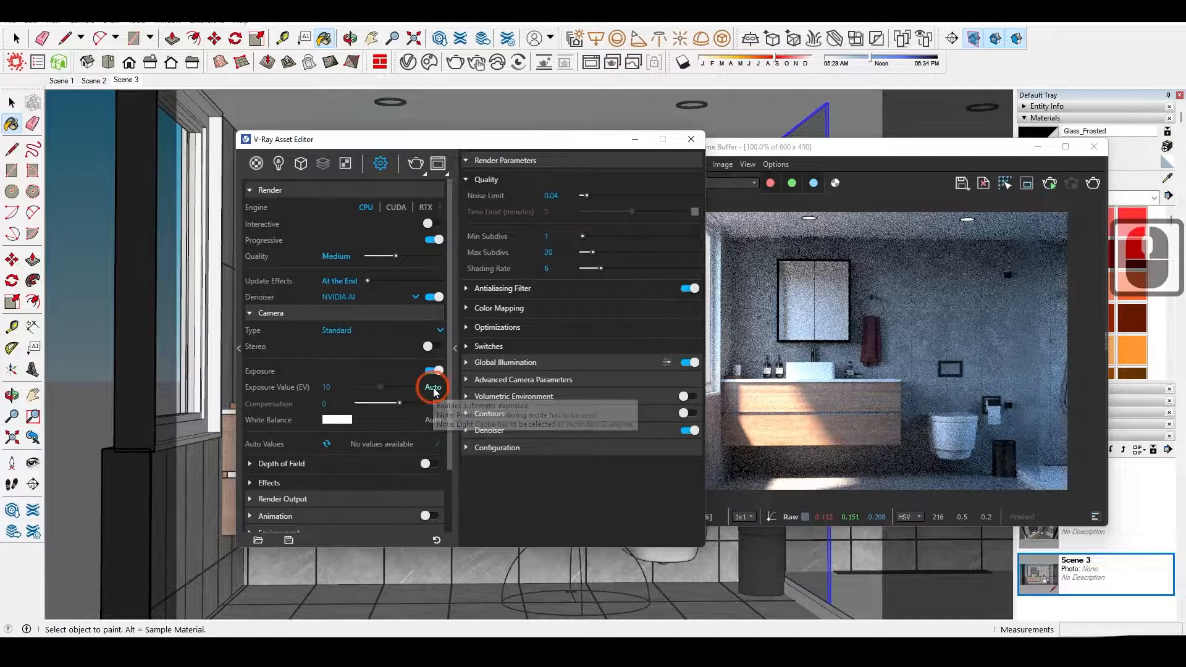
left_click(424, 416)
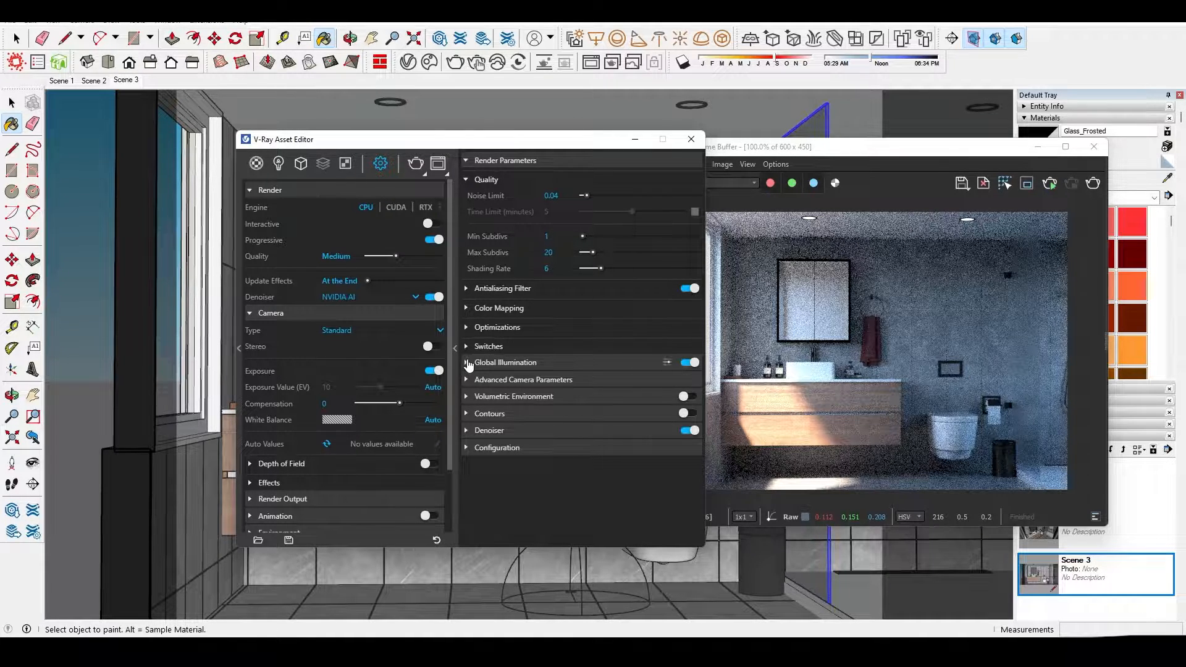
left_click(467, 363)
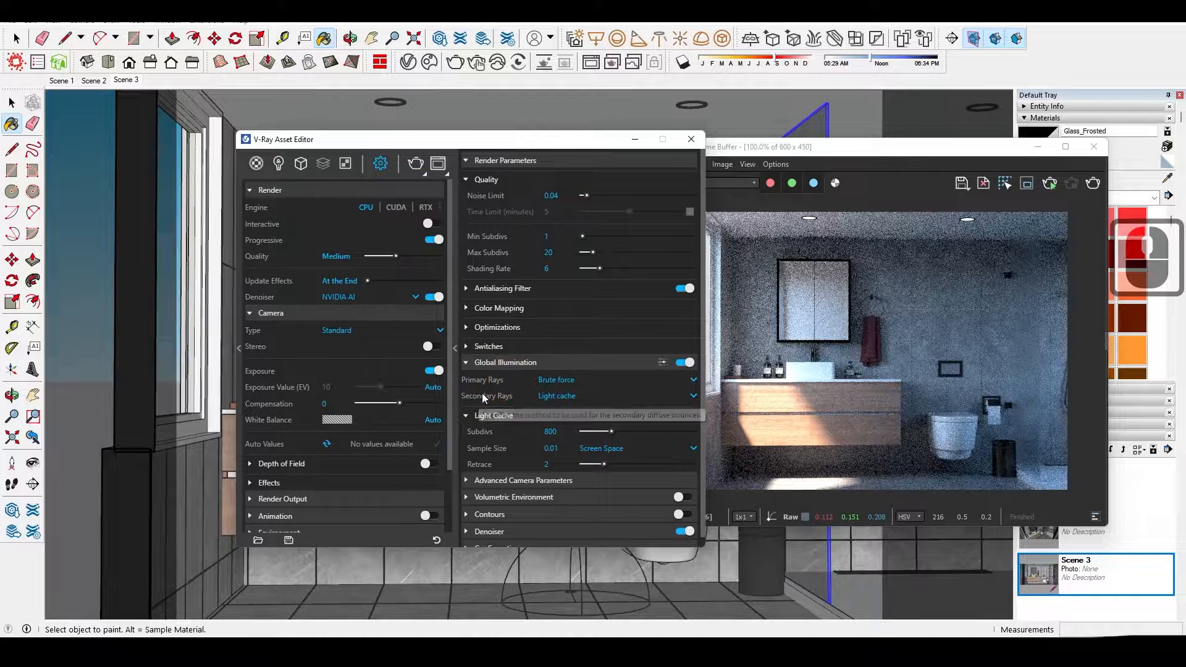
Step: Keep Light cache as the Secondary Rays method and collapse the Global Illumination settings
left_click(665, 398)
left_click(573, 399)
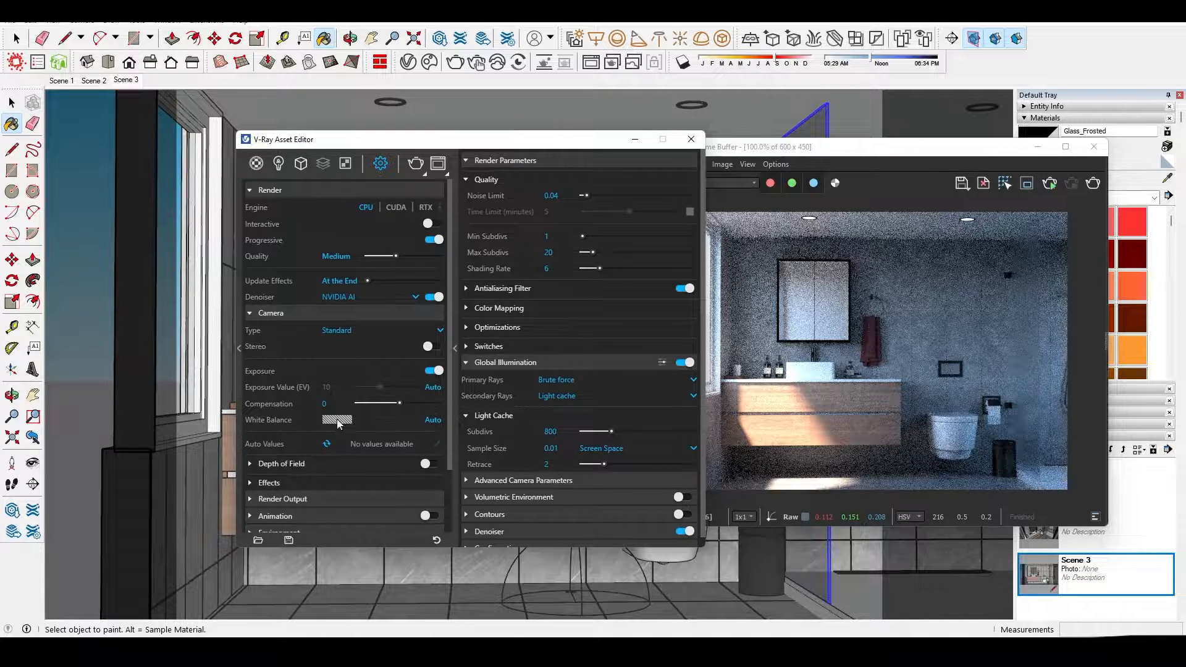
left_click(466, 363)
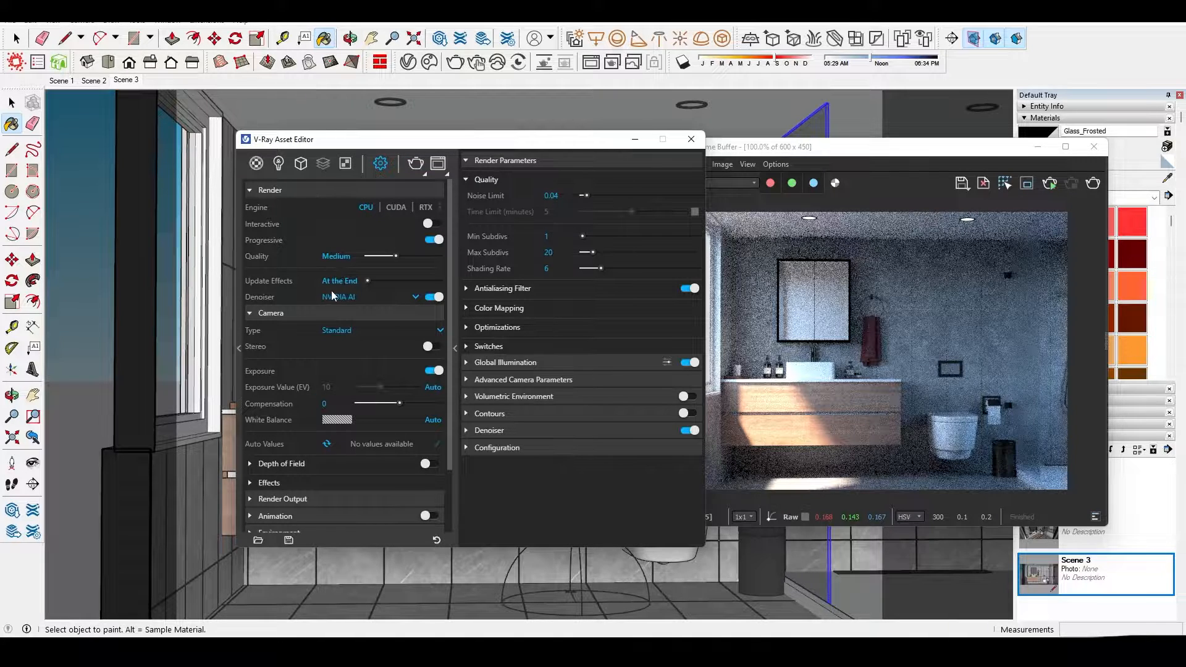
Step: Set the Denoiser to V-Ray, turn off Progressive rendering and collapse the Camera settings
left_click(415, 298)
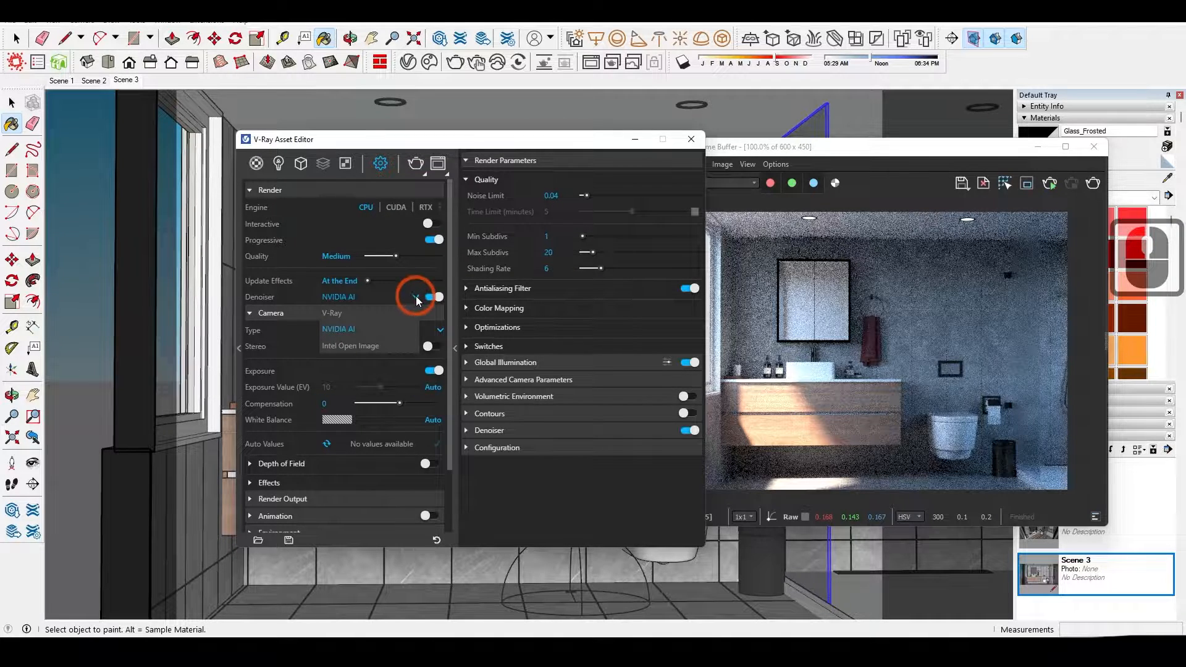
left_click(348, 313)
left_click(434, 241)
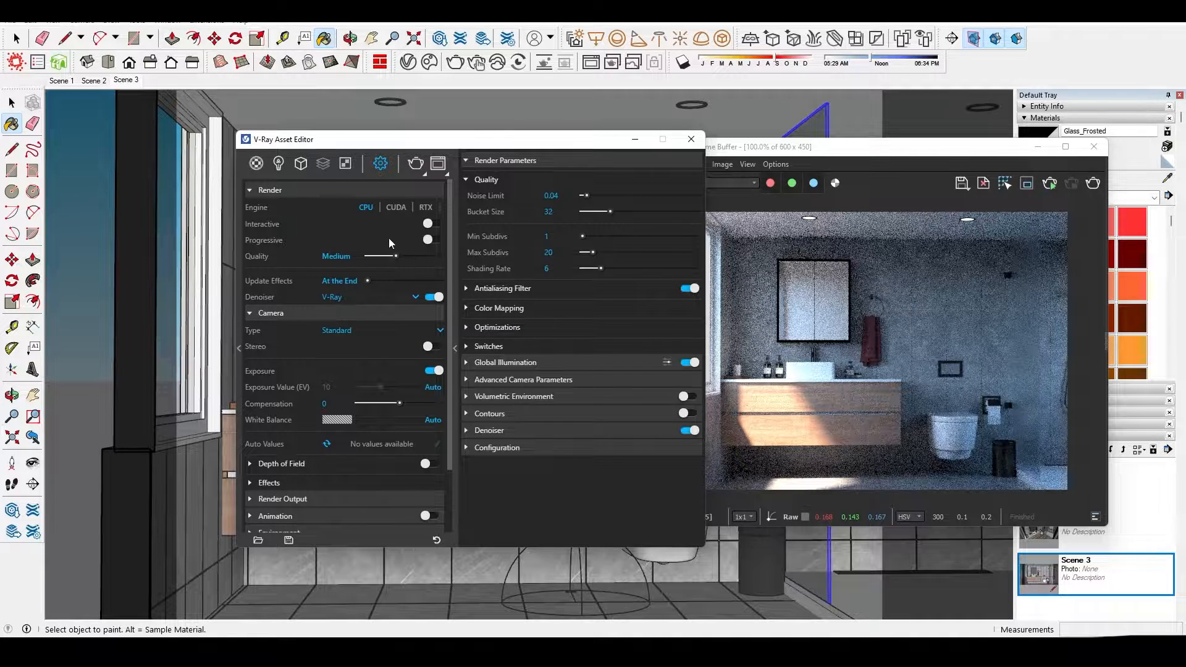
left_click(251, 314)
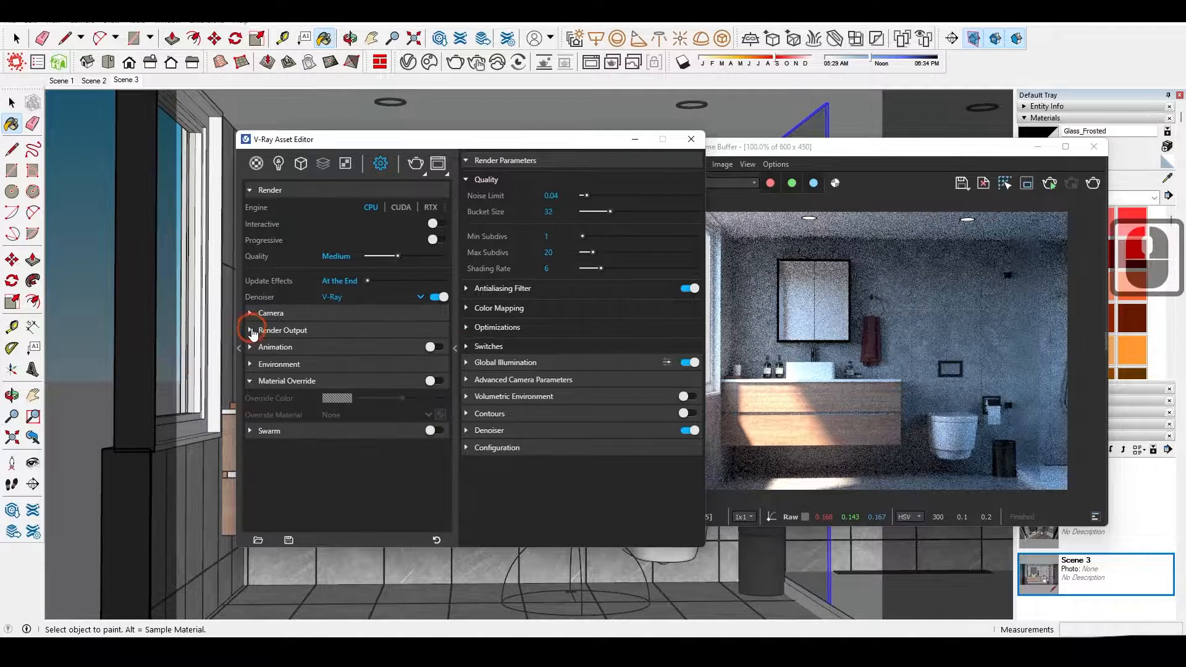
Step: Set the Render Output image width to 600 and collapse its settings
left_click(293, 324)
double_click(329, 363)
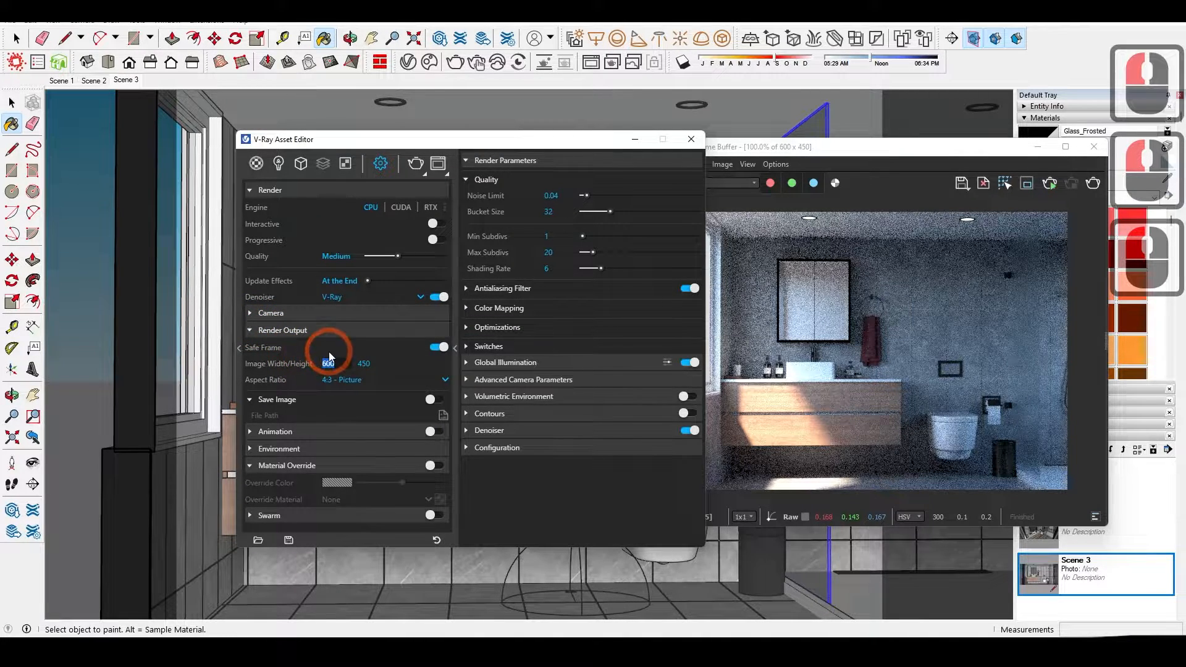
type("6")
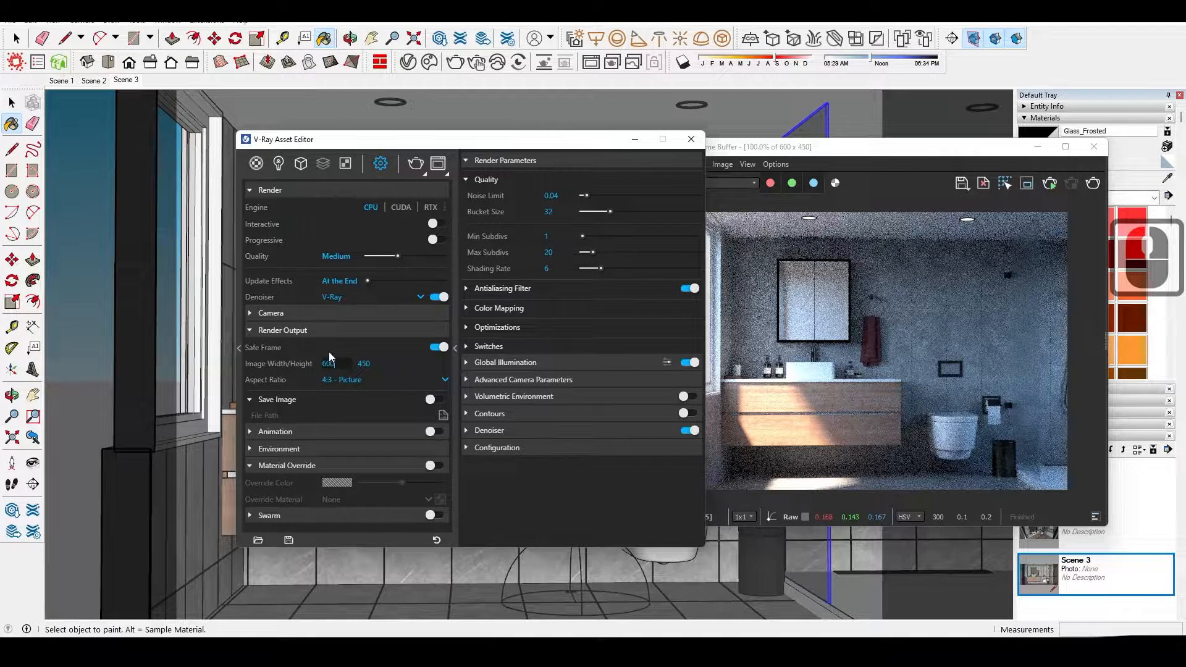
key("Return")
left_click(333, 330)
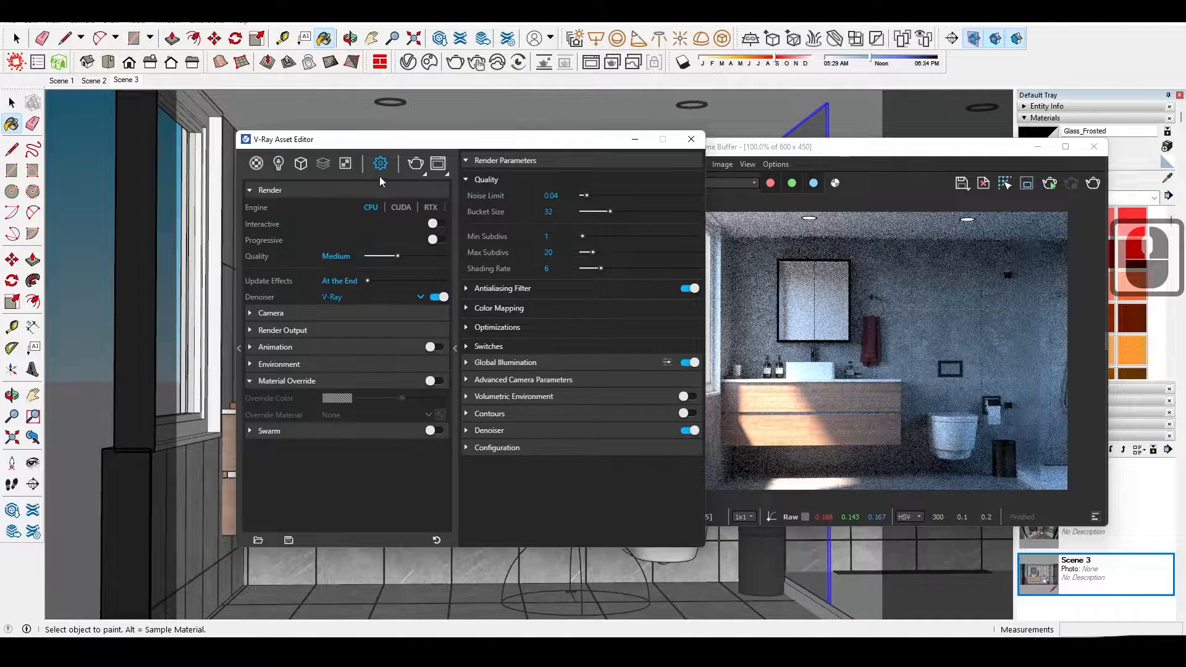
left_click(1051, 183)
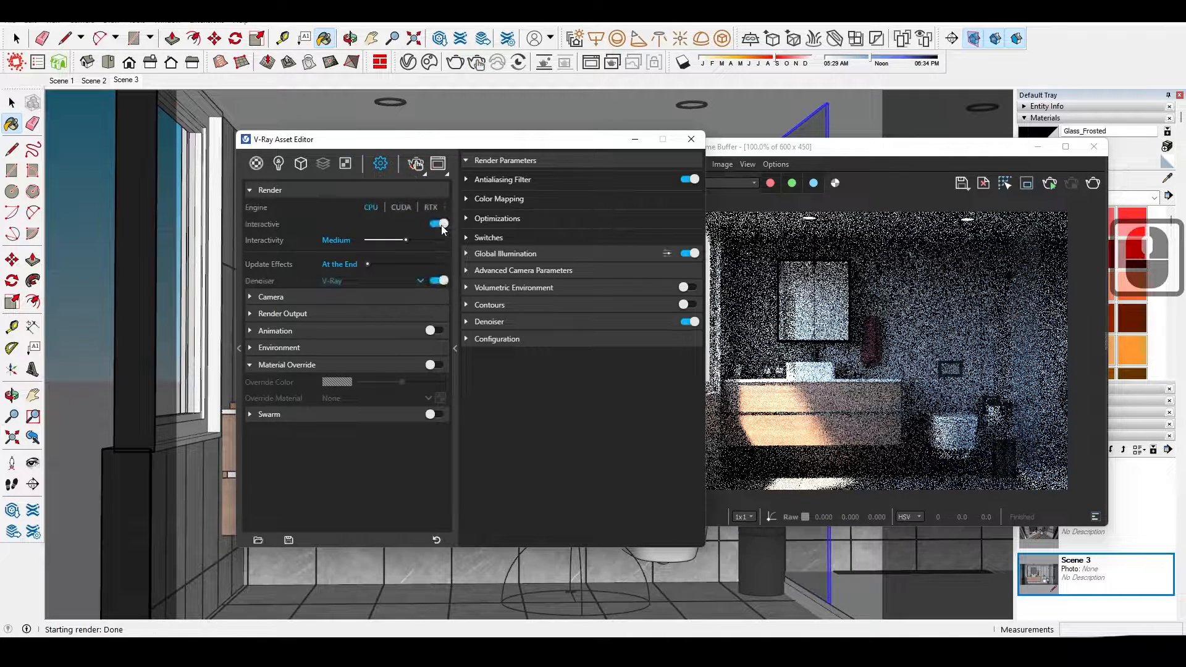
left_click(435, 224)
left_click(251, 313)
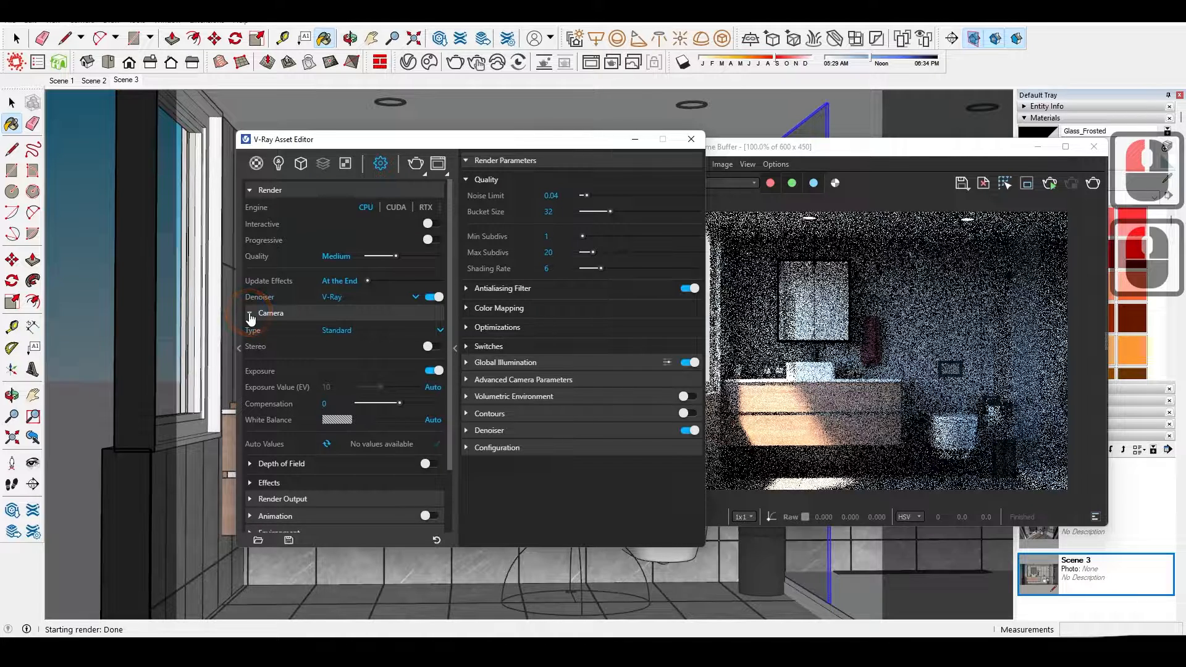
left_click(303, 310)
Step: Set the render Quality to Low+ and start a production render in a maximized frame buffer
left_click(368, 255)
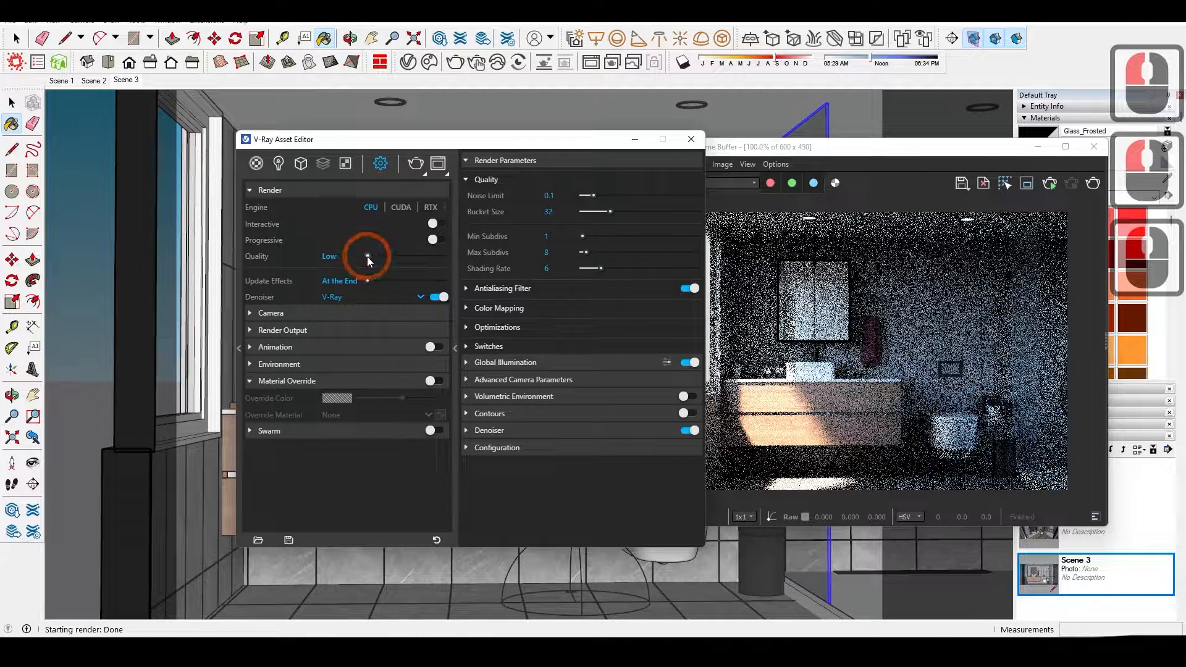
left_click(376, 256)
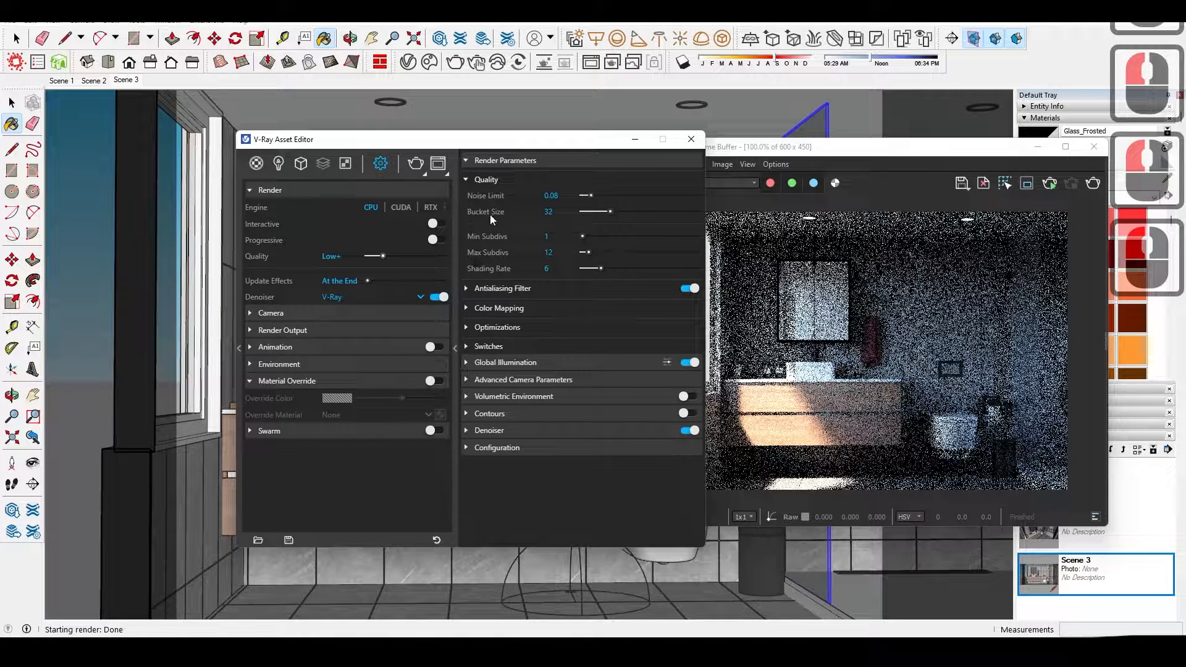
left_click(1094, 184)
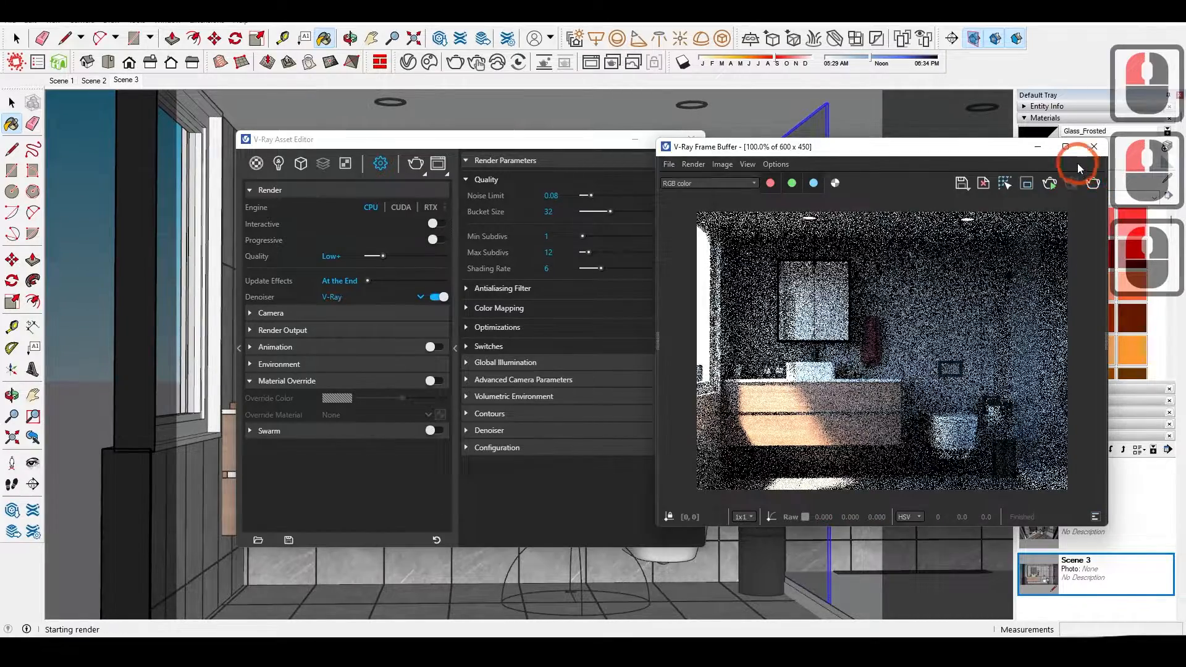
double_click(1066, 150)
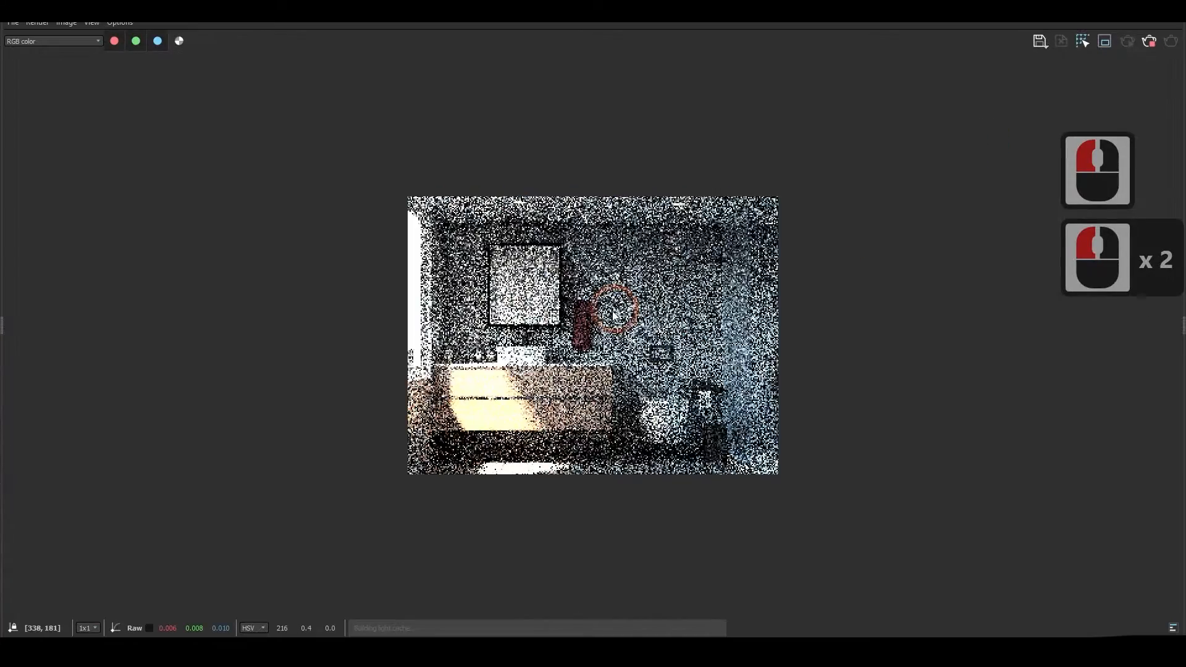
scroll(609, 337, "up", 1)
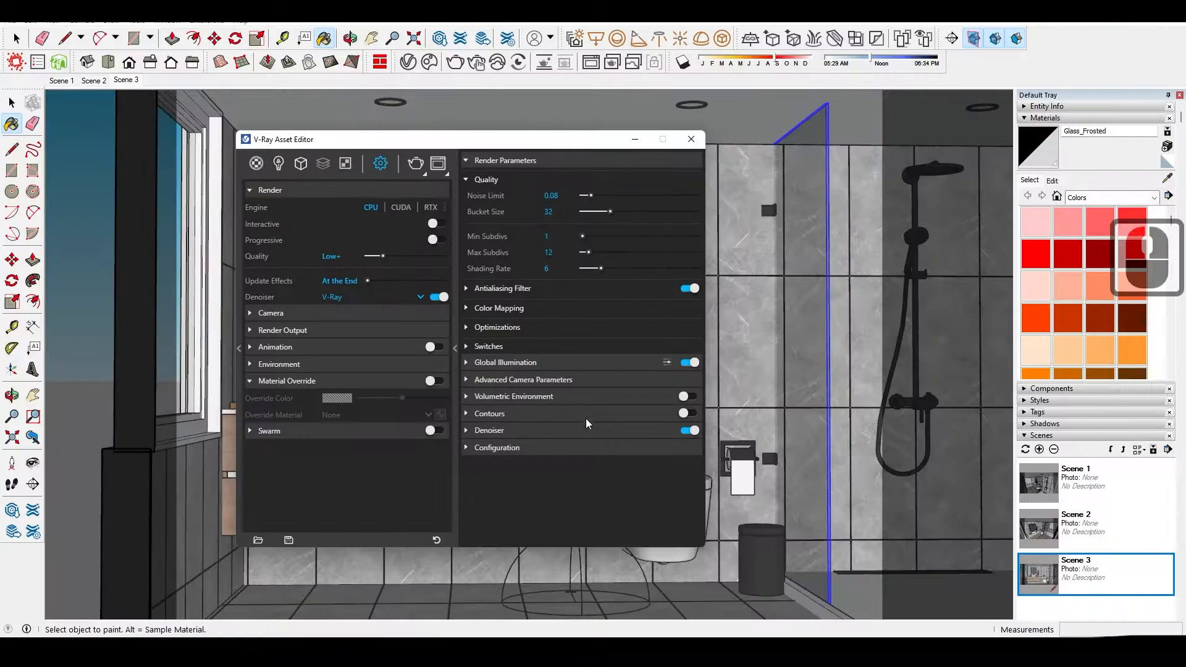
Step: Add a Light Mix render element grouped by Group Instances and collapse its parameters pane
left_click(323, 163)
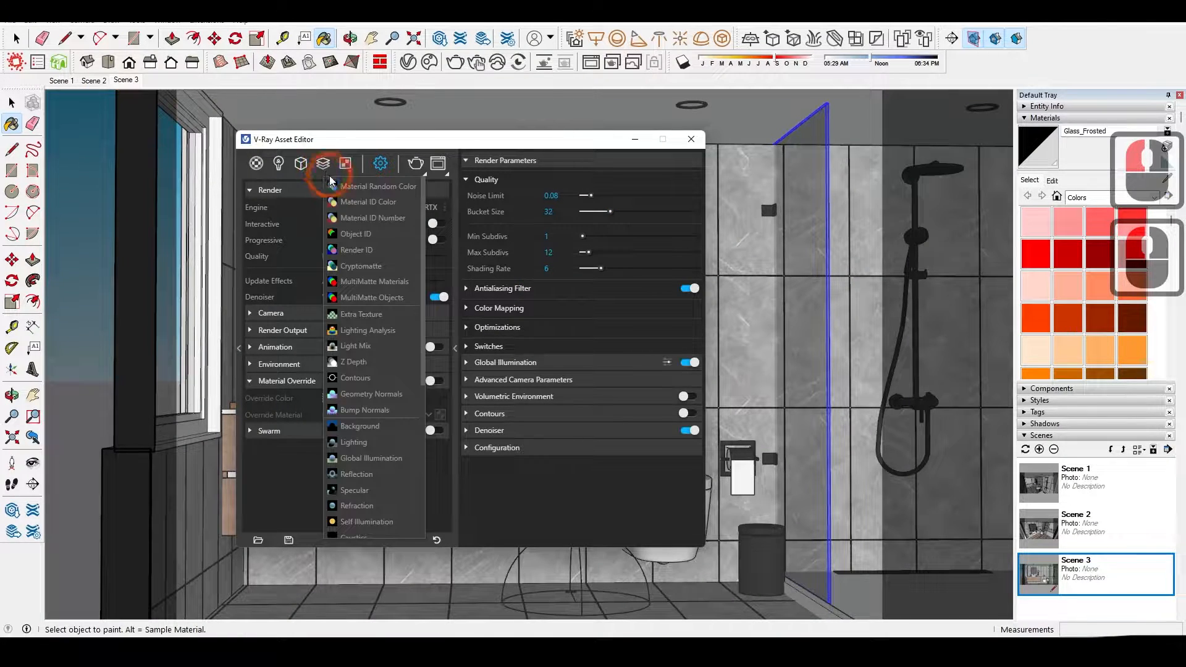
left_click(363, 345)
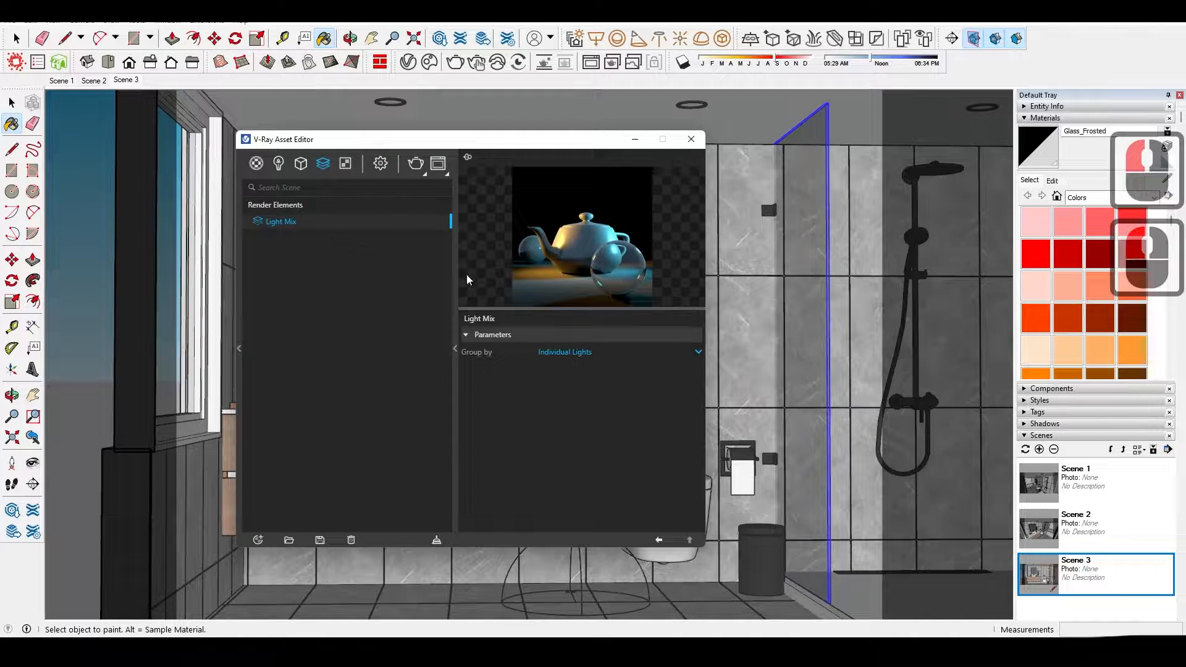
left_click(558, 354)
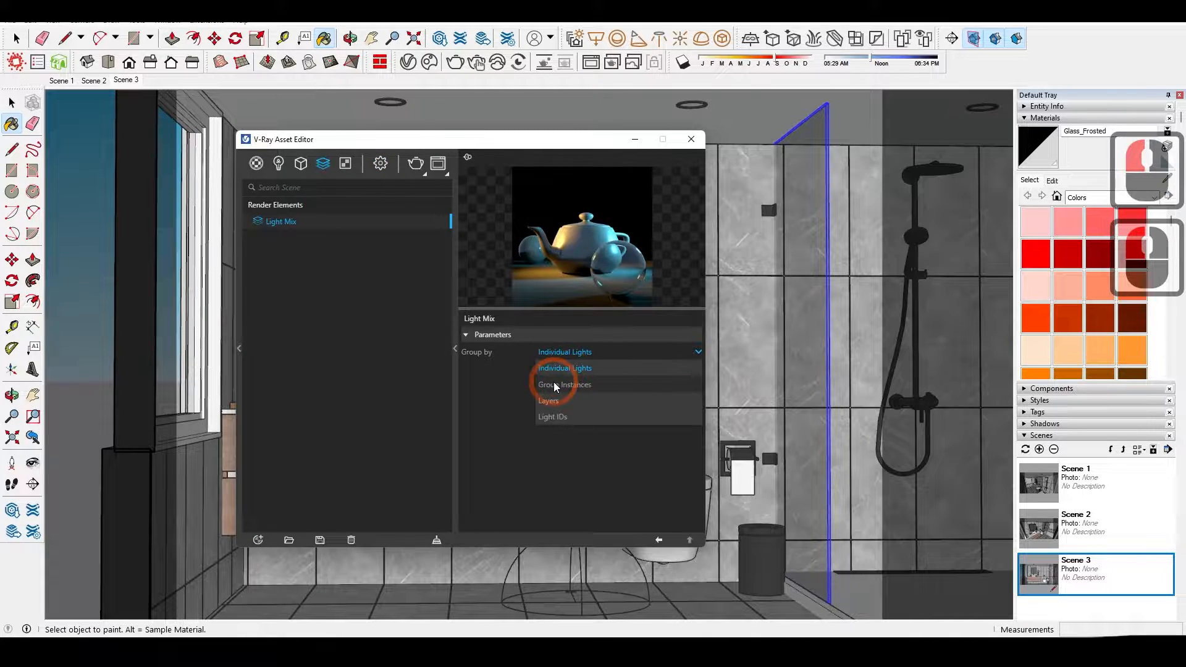
left_click(555, 386)
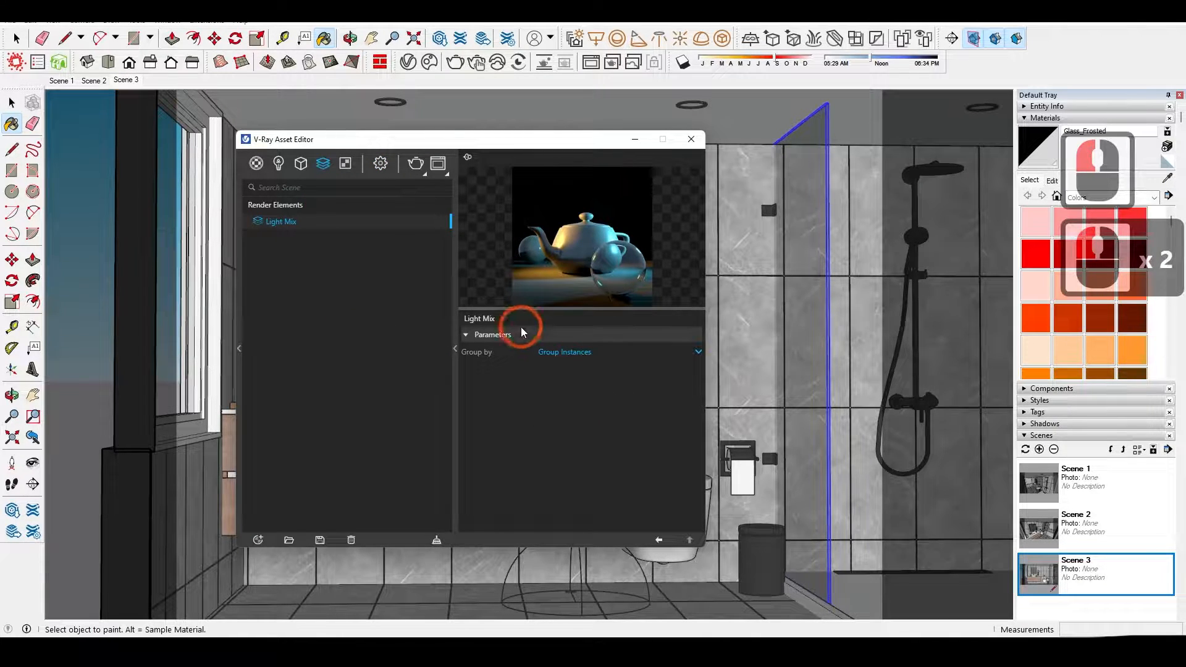
left_click(456, 350)
Step: Switch to the V-Ray Frame Buffer, expand its History and Layers side panes, and try an A/B comparison of the saved renders
left_click(792, 611)
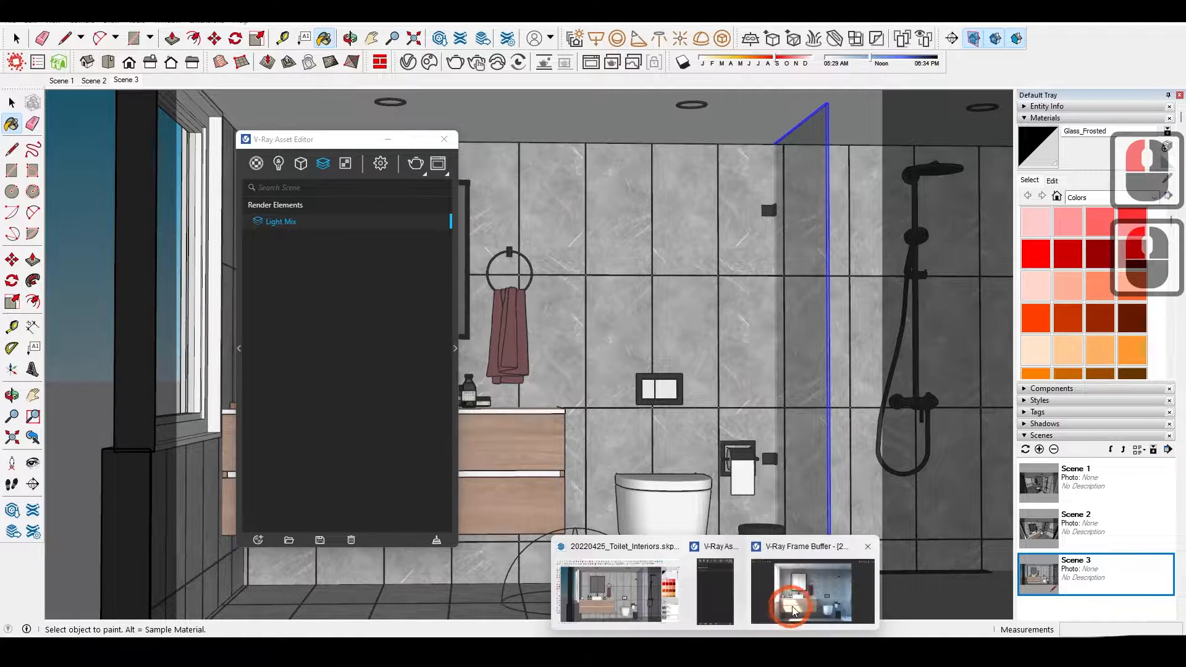
left_click(794, 608)
left_click(857, 144)
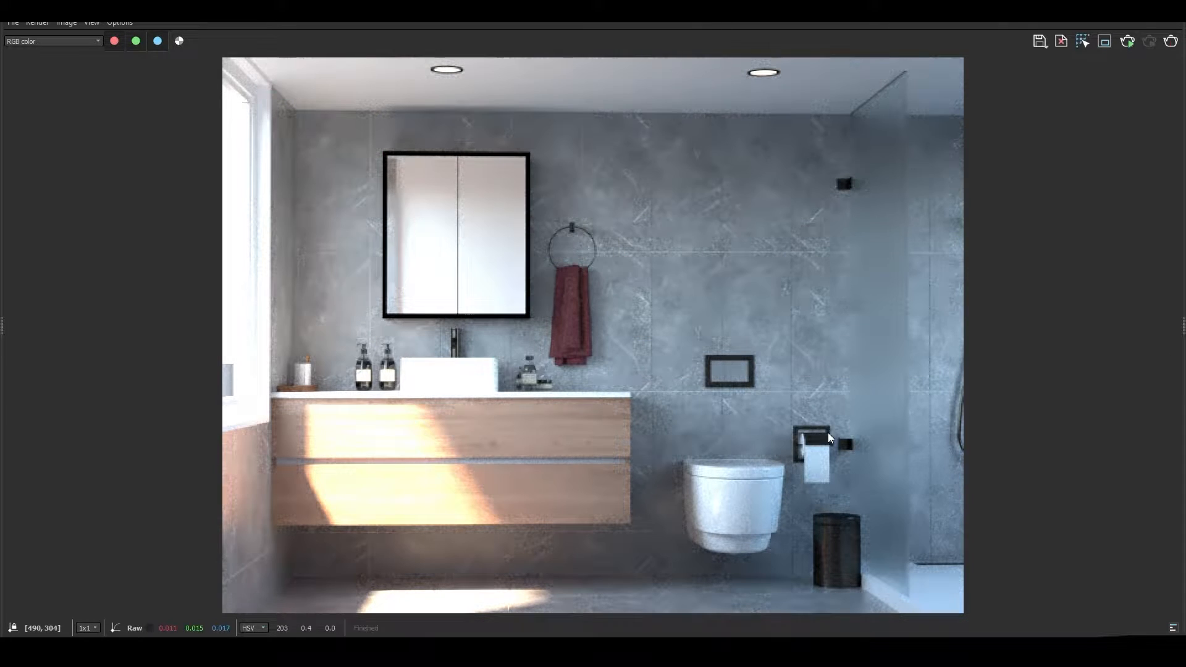
double_click(1181, 329)
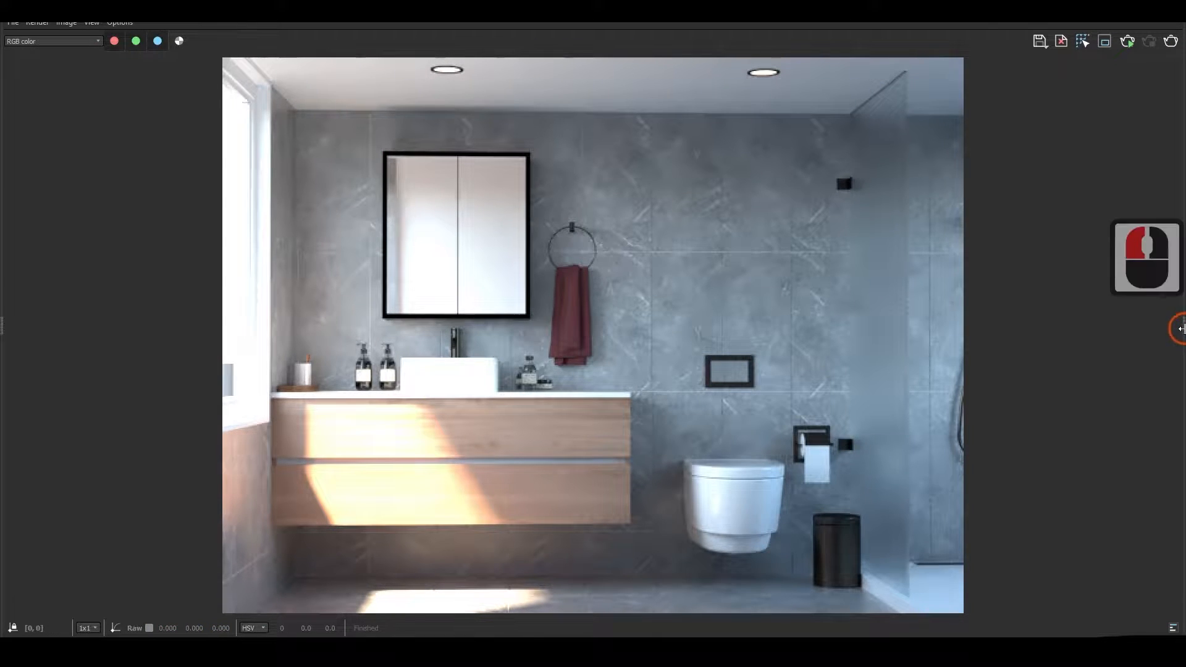
double_click(4, 352)
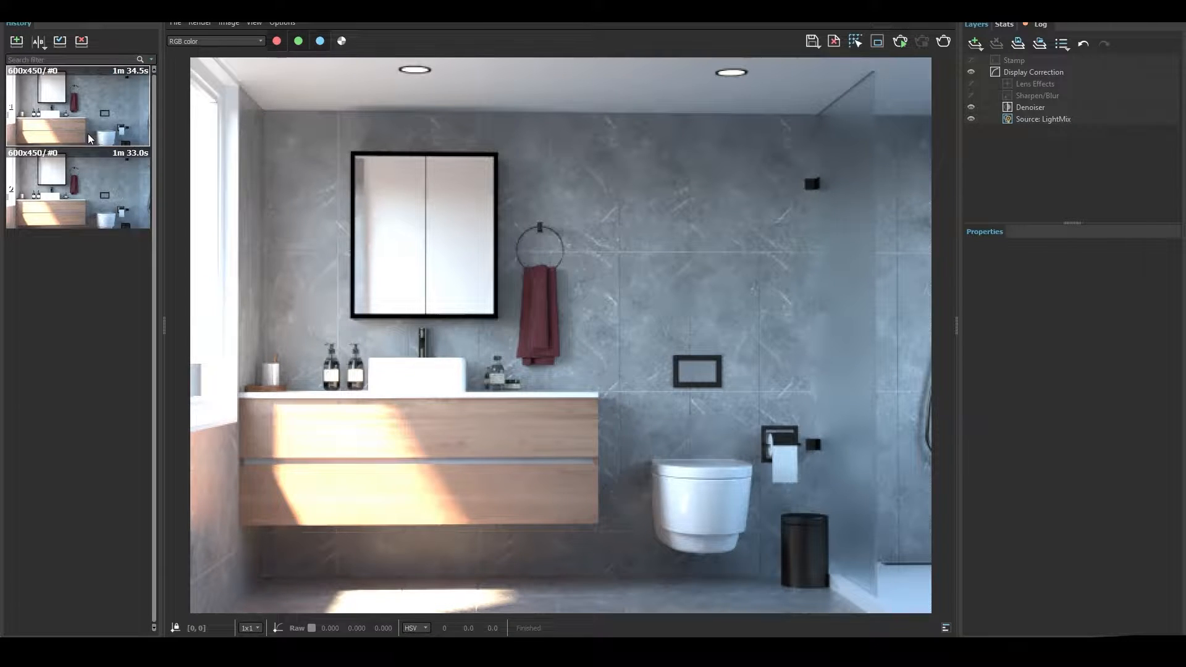
left_click(38, 41)
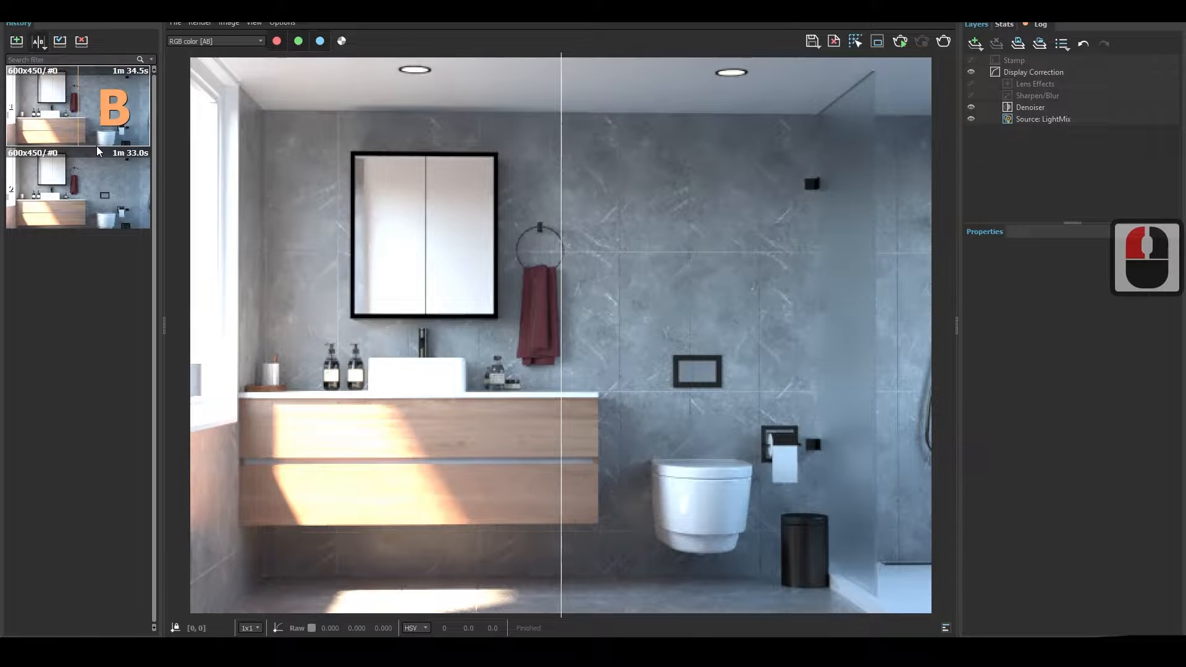
Step: Toggle render History off and back on in the VFB Settings, then save them with History enabled
left_click(276, 24)
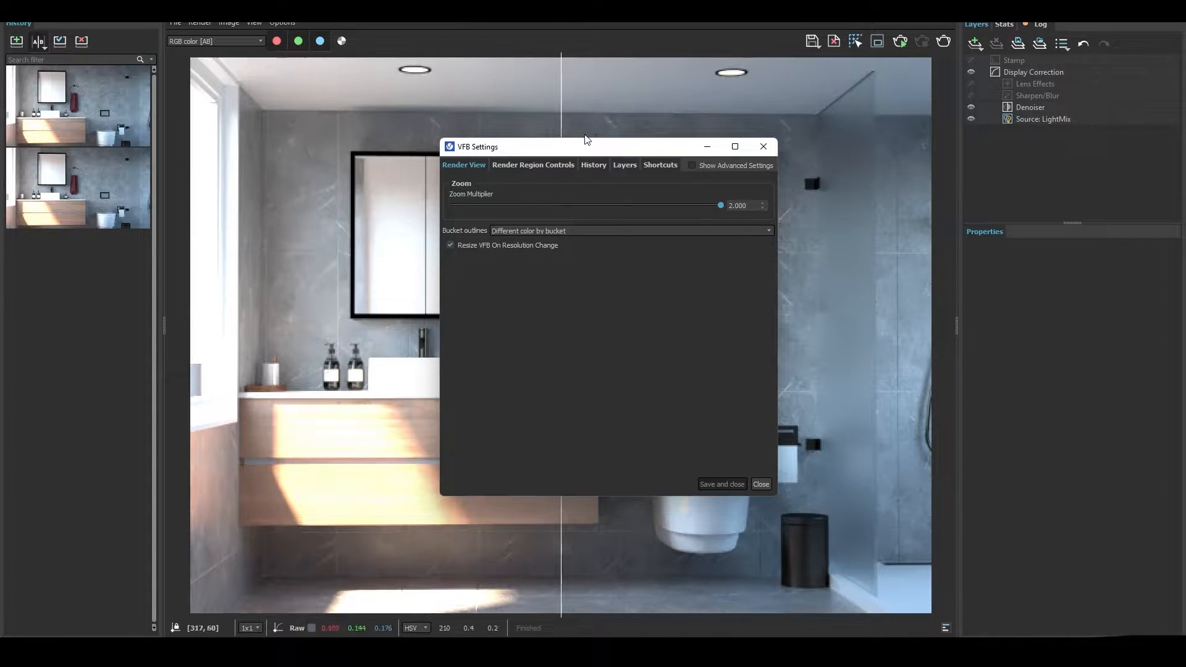
left_click(594, 164)
left_click(451, 180)
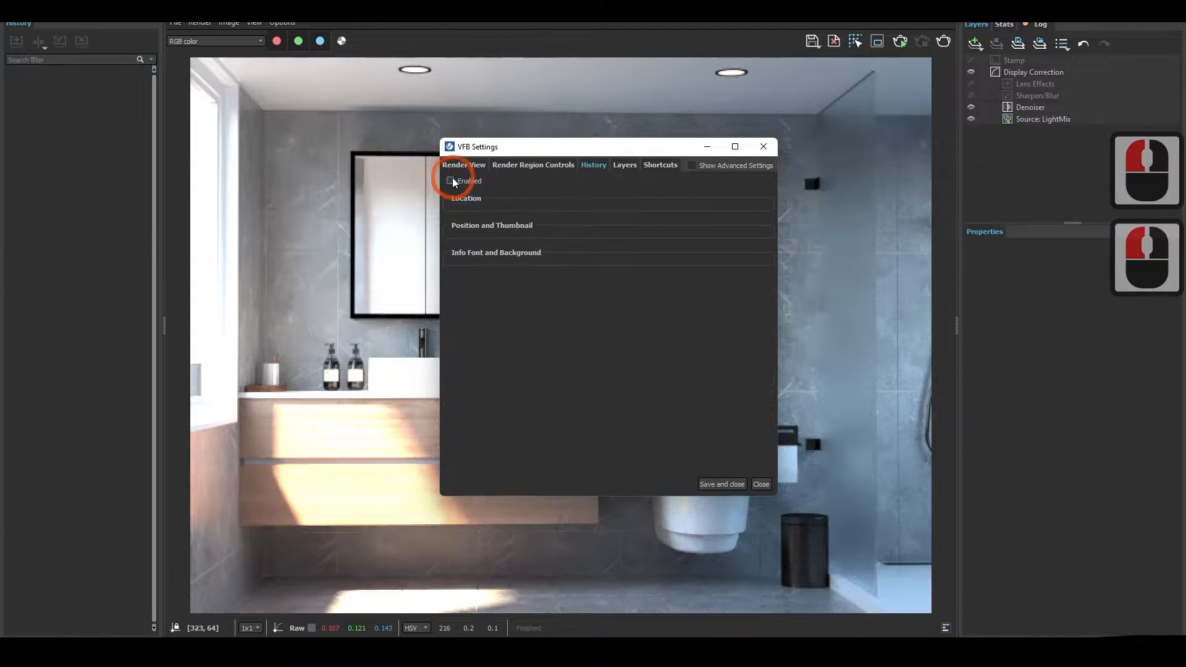
left_click(452, 179)
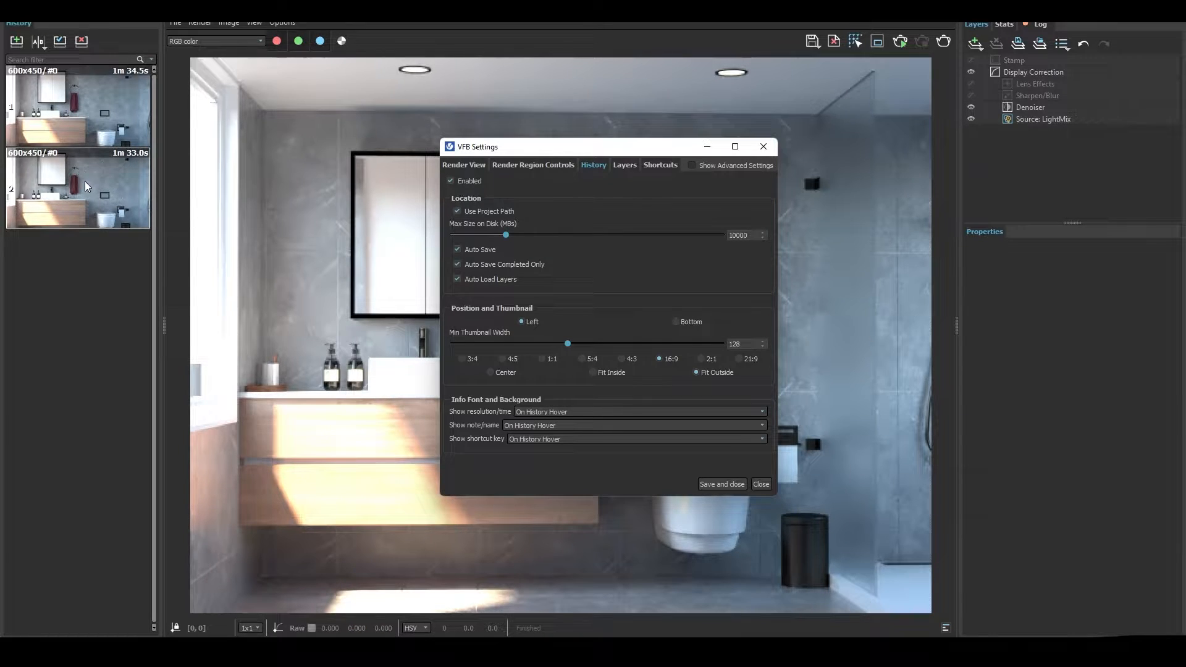
left_click(716, 484)
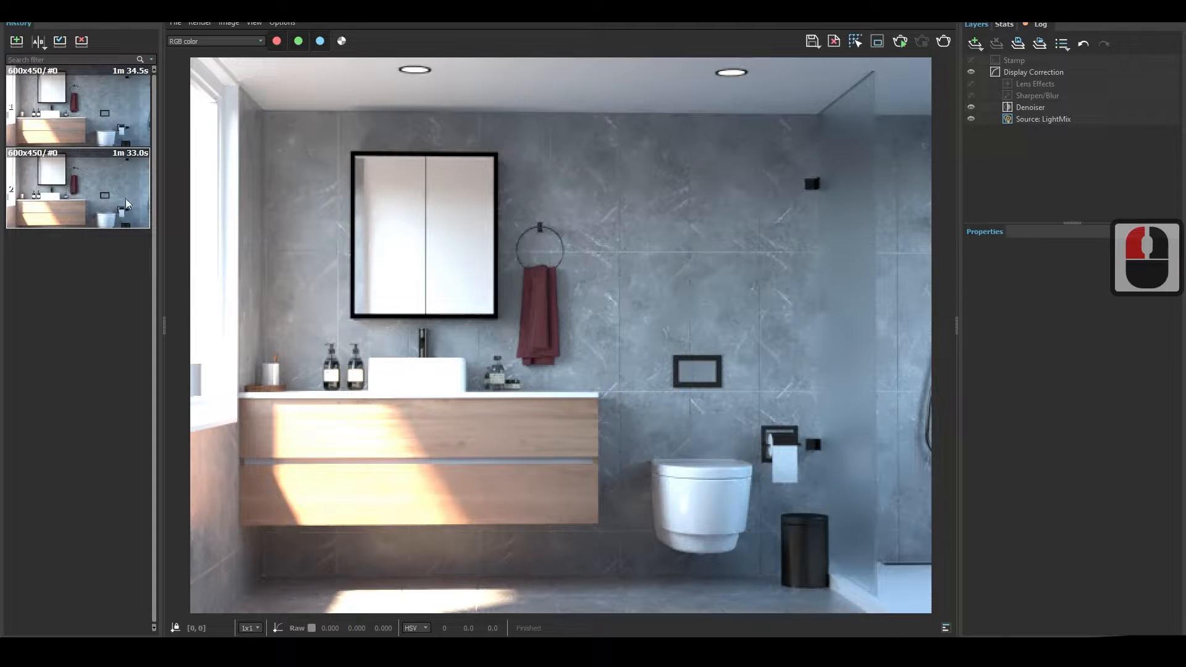
Step: Select the Source: LightMix layer and toggle All, Dome Light, SunLight and Environment to examine each light's contribution
left_click(1051, 121)
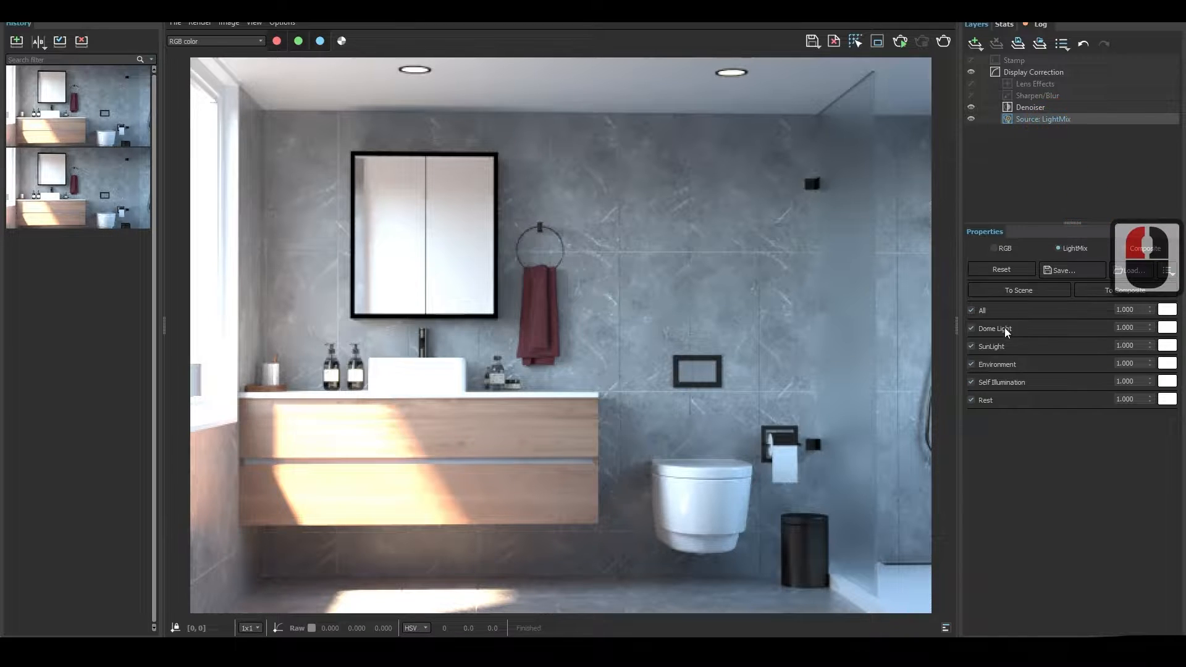
left_click(972, 310)
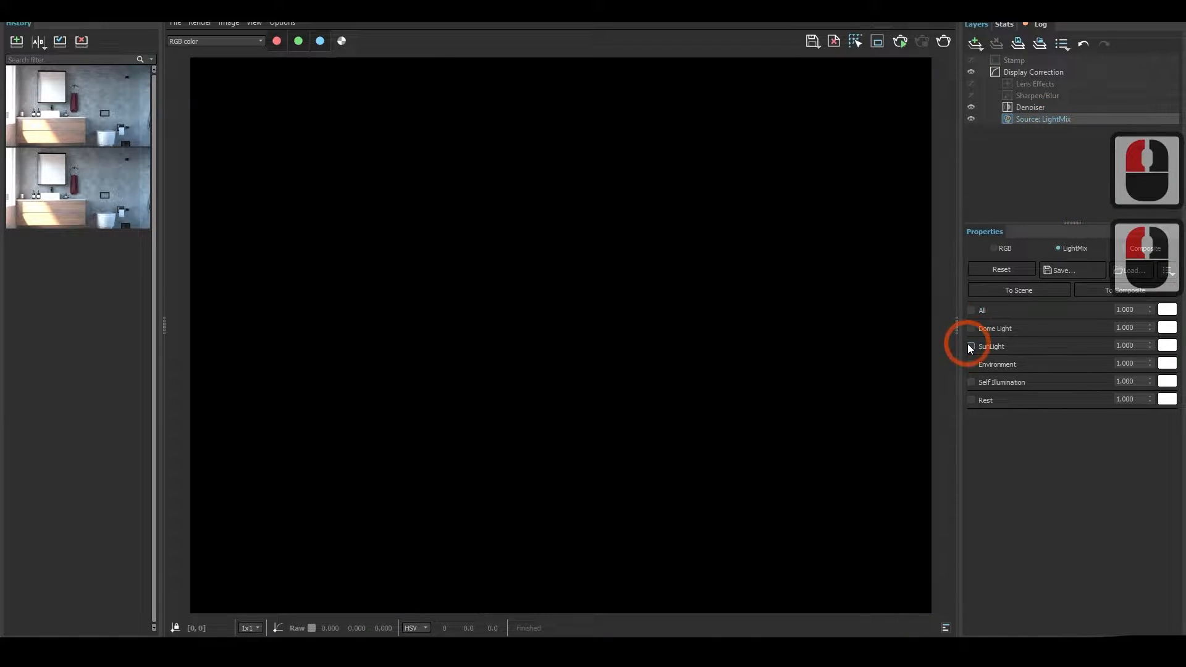
left_click(971, 310)
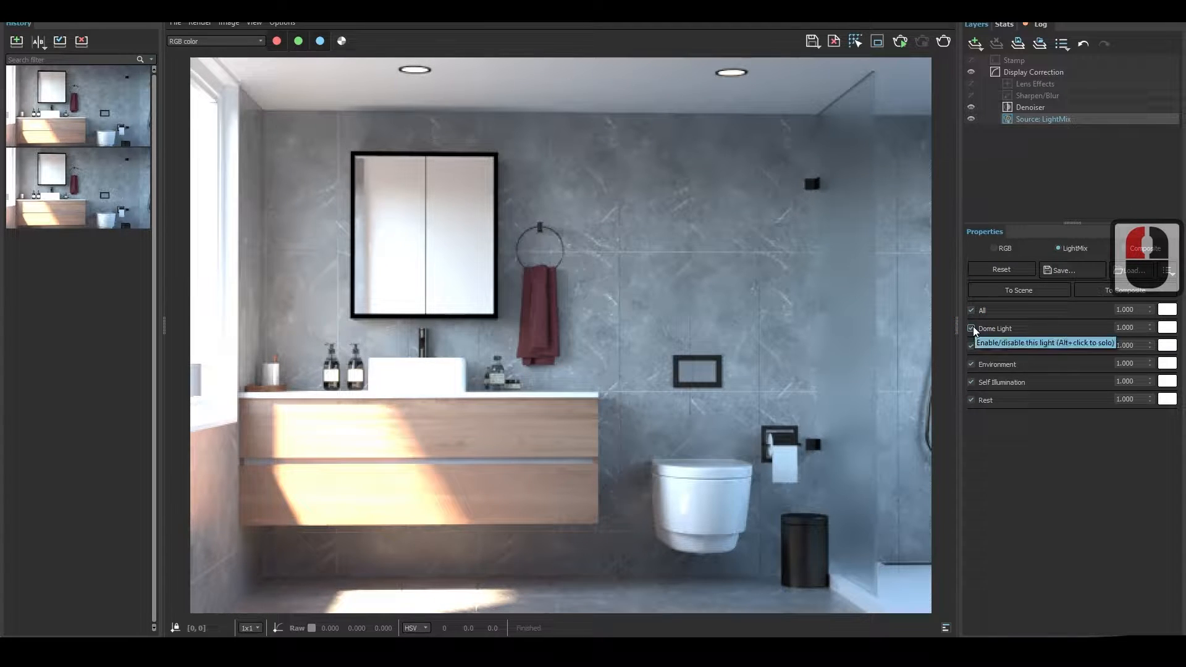
left_click(971, 329)
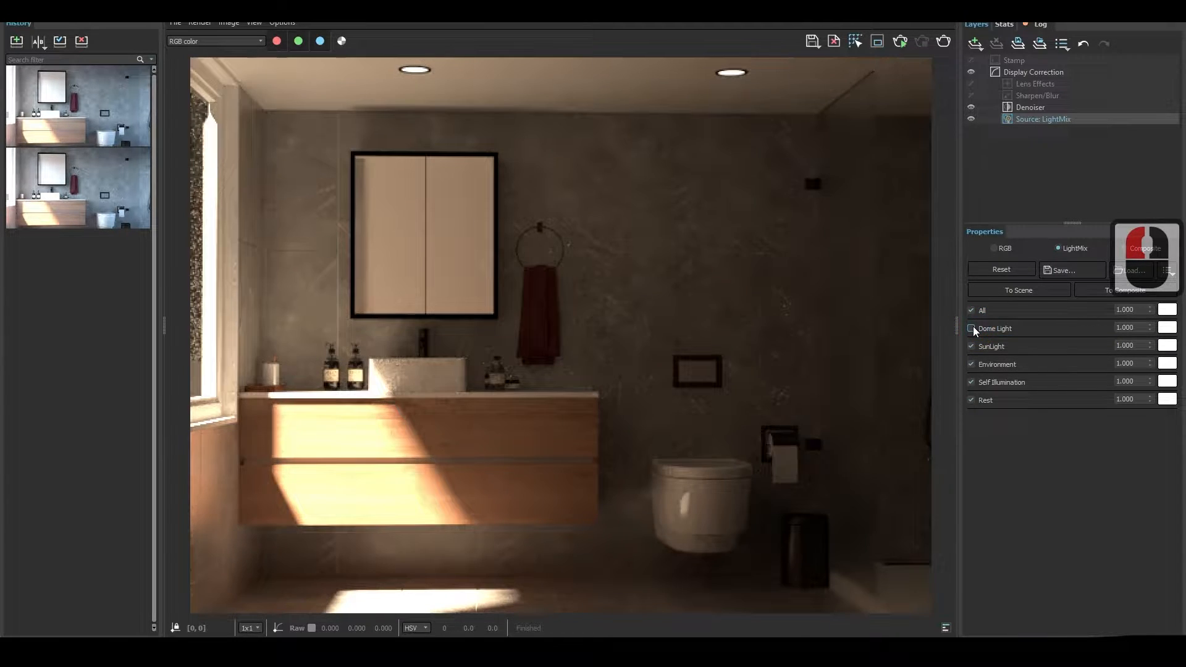
left_click(972, 328)
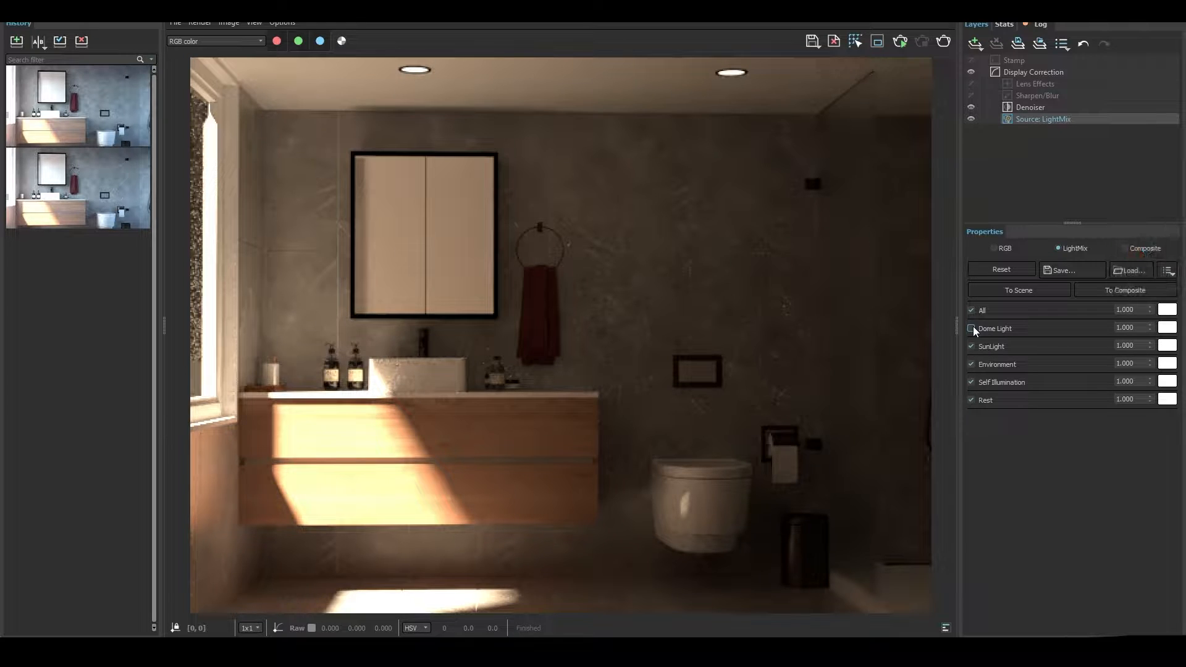
left_click(972, 347)
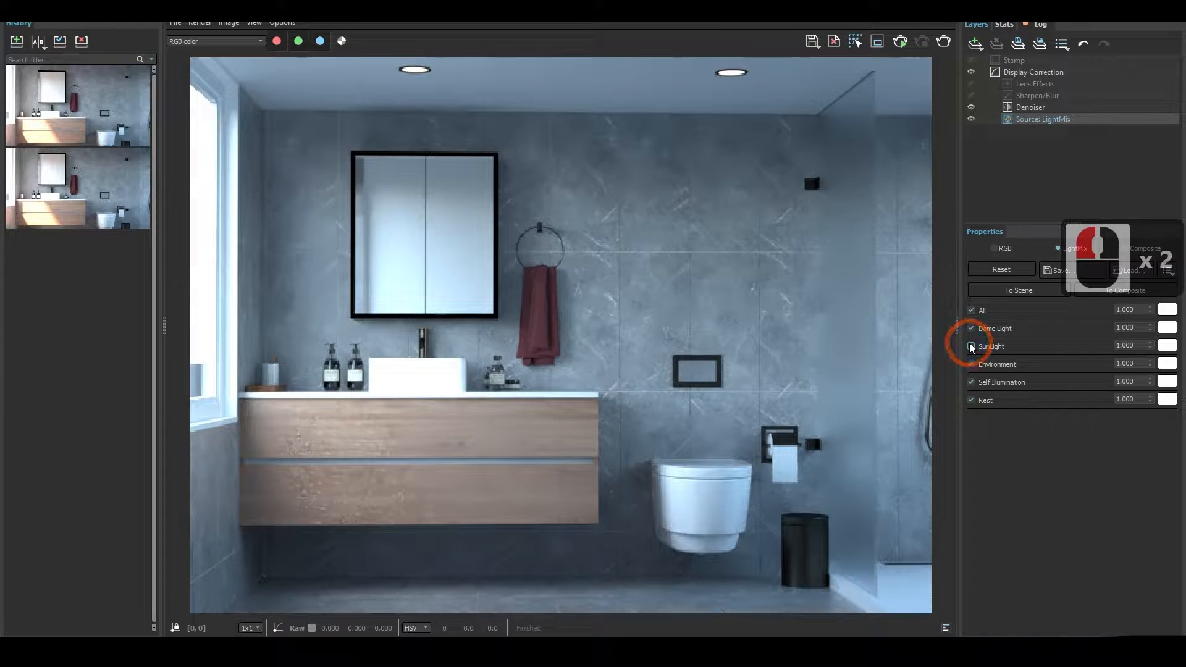
left_click(971, 346)
left_click(971, 365)
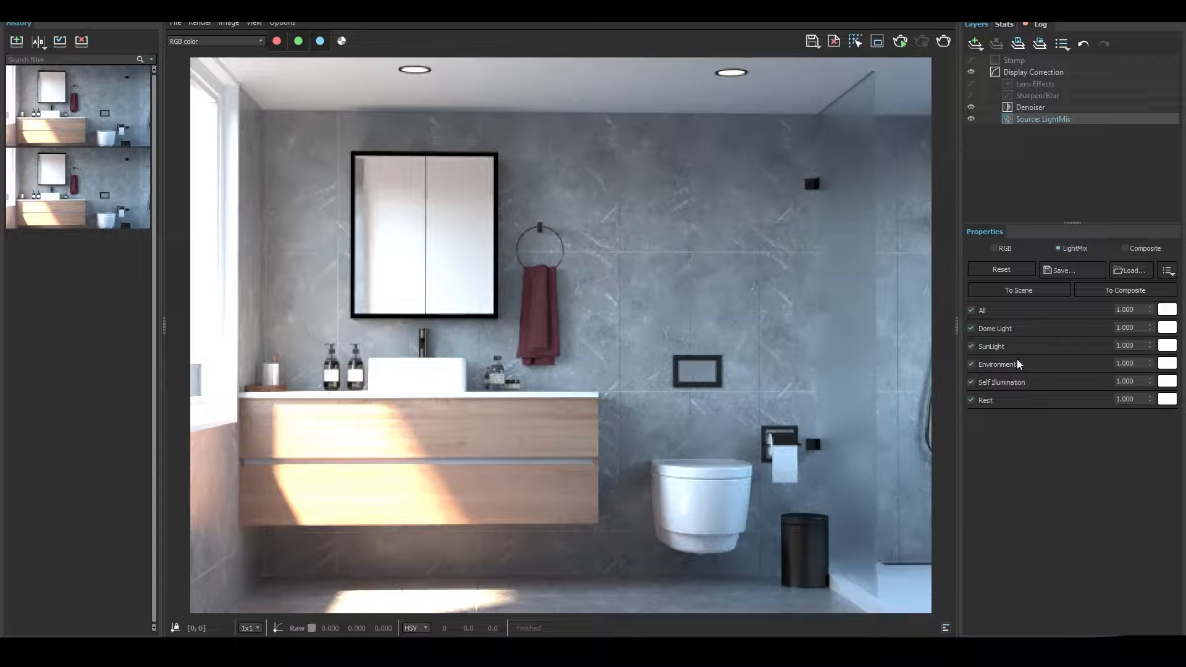
Step: Toggle Self Illumination and Rest off and on in the LightMix to examine each one's contribution
left_click(971, 382)
left_click(972, 383)
left_click(972, 401)
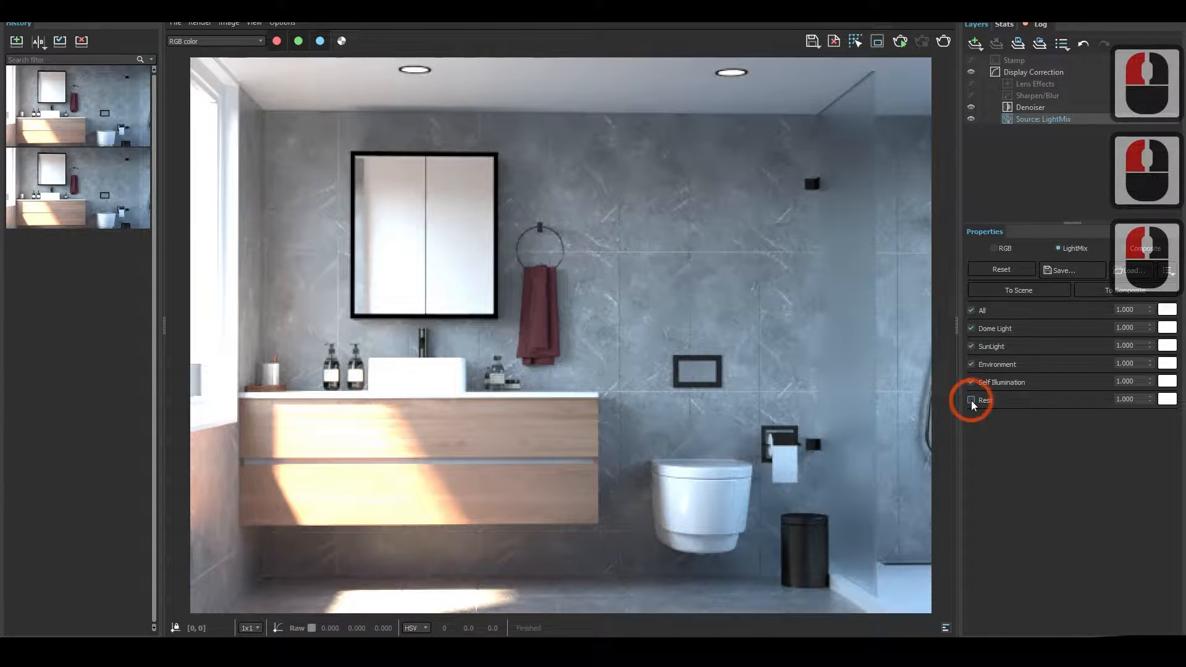
left_click(972, 400)
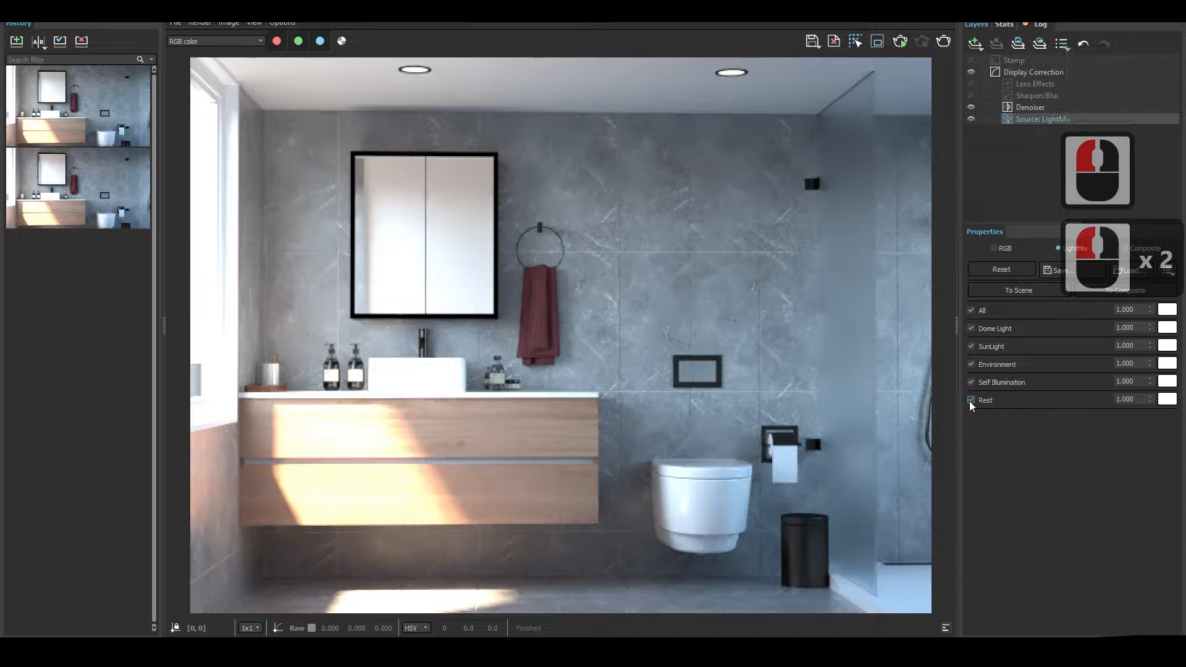
Step: Set the SunLight multiplier to 0.8
left_click(997, 346)
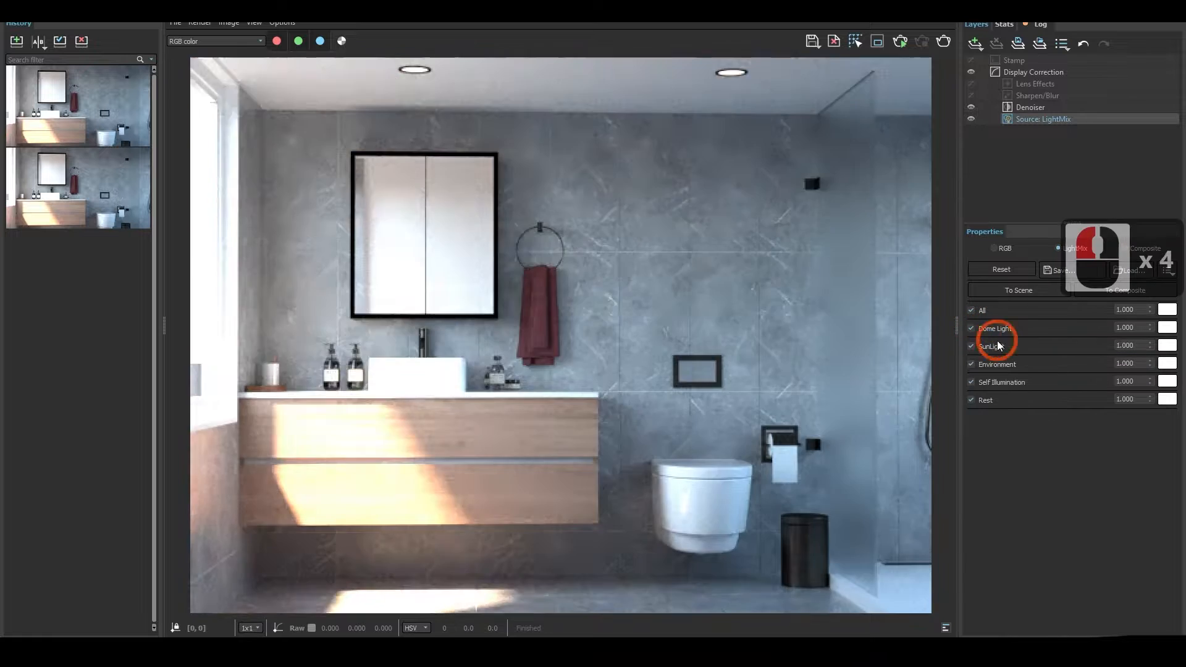
left_click(972, 345)
left_click_drag(1138, 346, 1113, 346)
type("0.5")
key("Return")
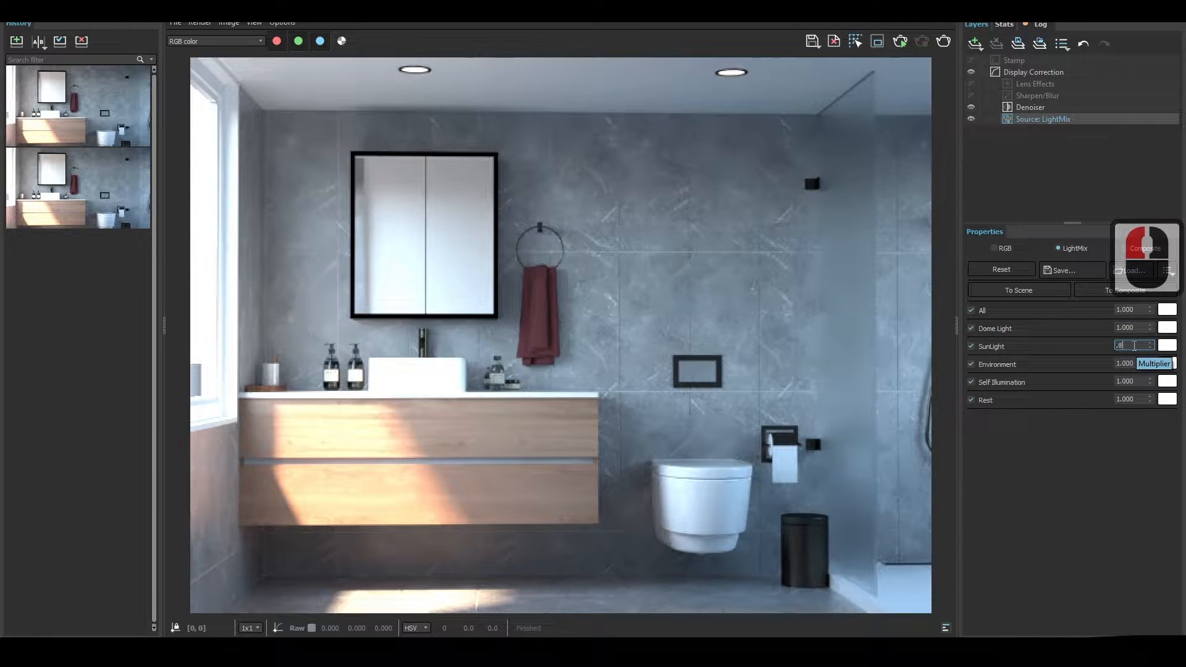
key("Return")
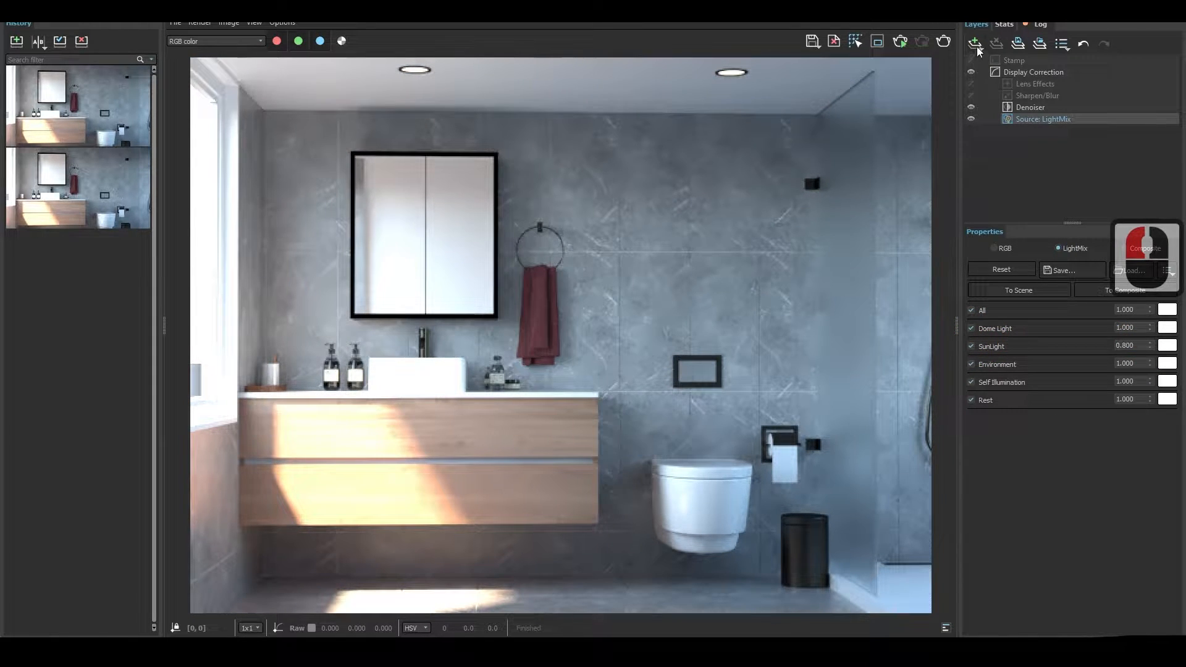
Step: Add an Exposure correction layer above the Lens Effects layer
left_click(976, 44)
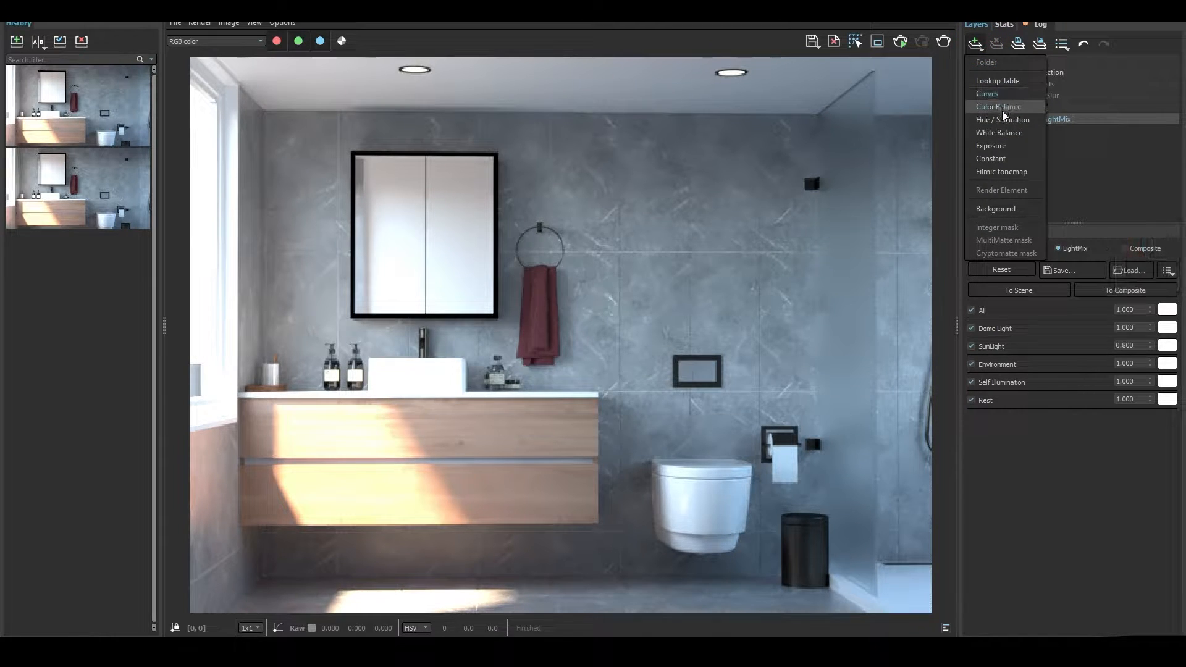
left_click(998, 148)
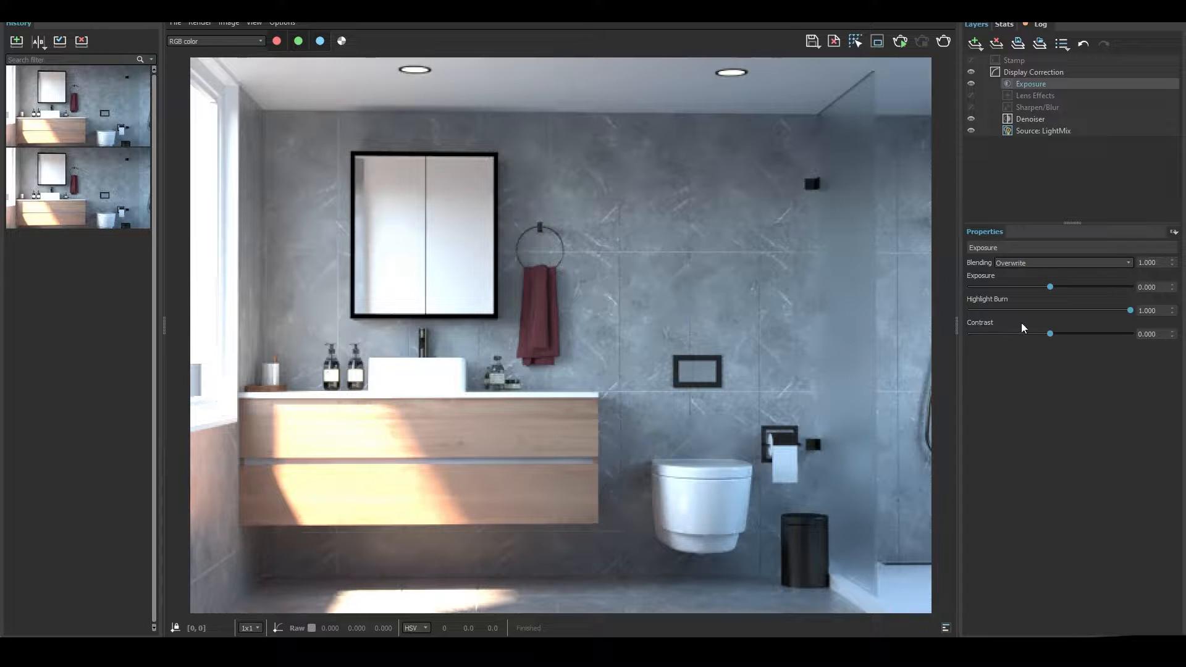
mouse_move(1130, 310)
left_mouse_down()
mouse_move(985, 311)
mouse_move(1138, 313)
left_mouse_up()
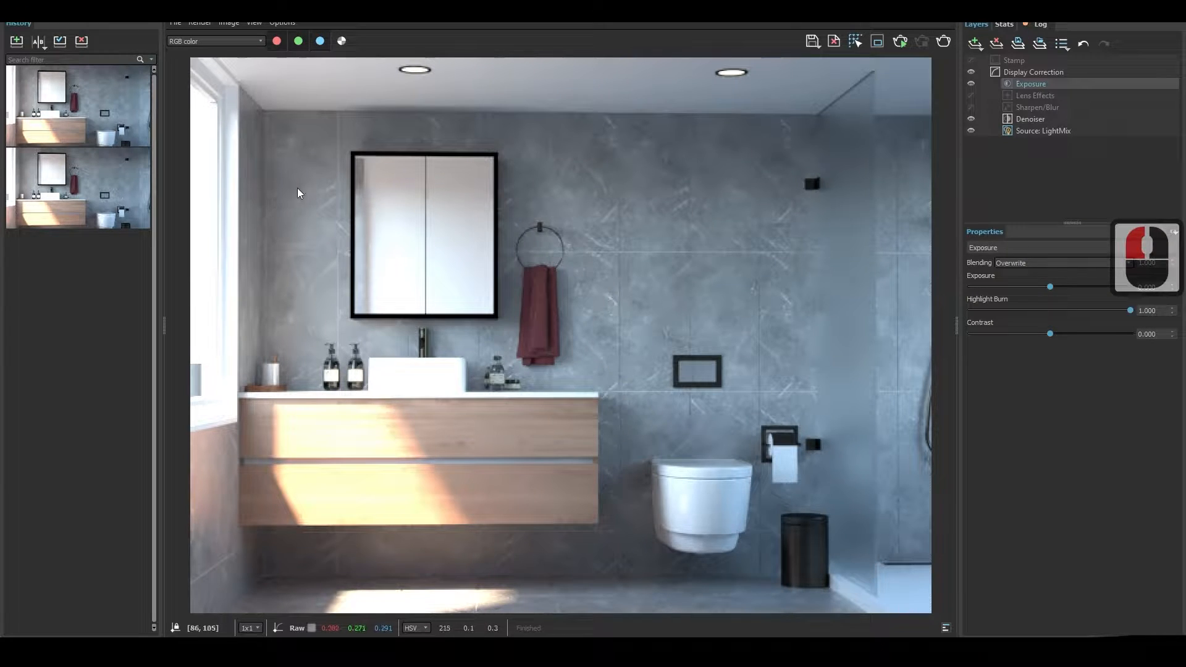
Step: Display the clamped colors over the render to examine its overexposed areas
left_click(253, 23)
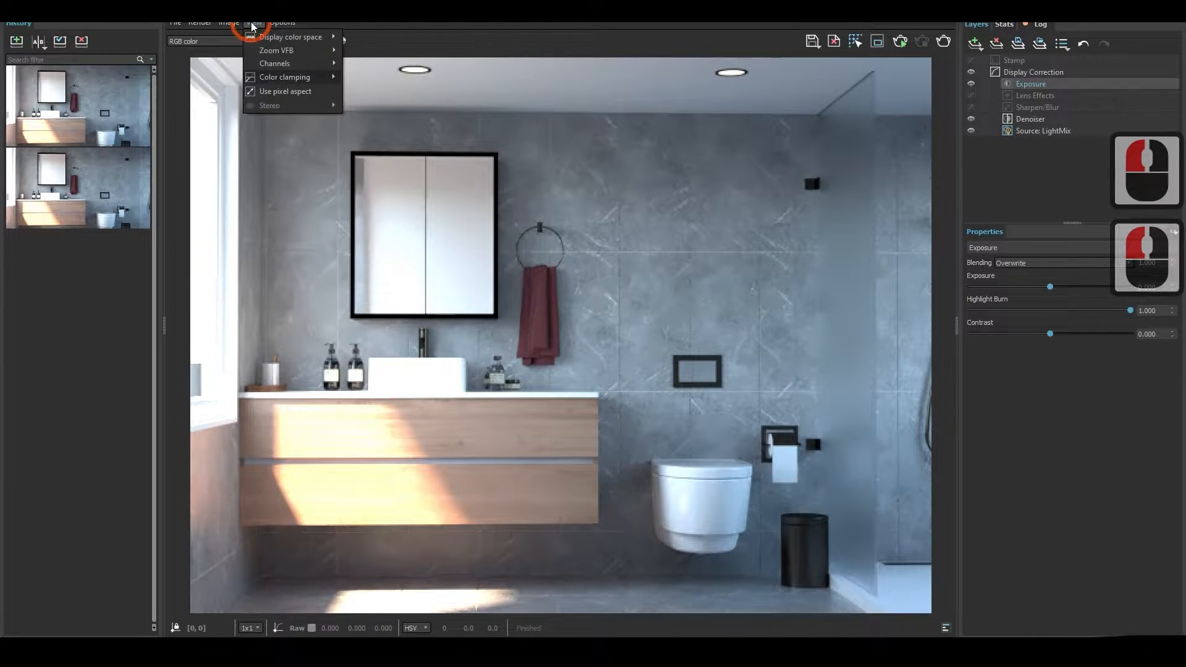
left_click(287, 77)
left_click(372, 79)
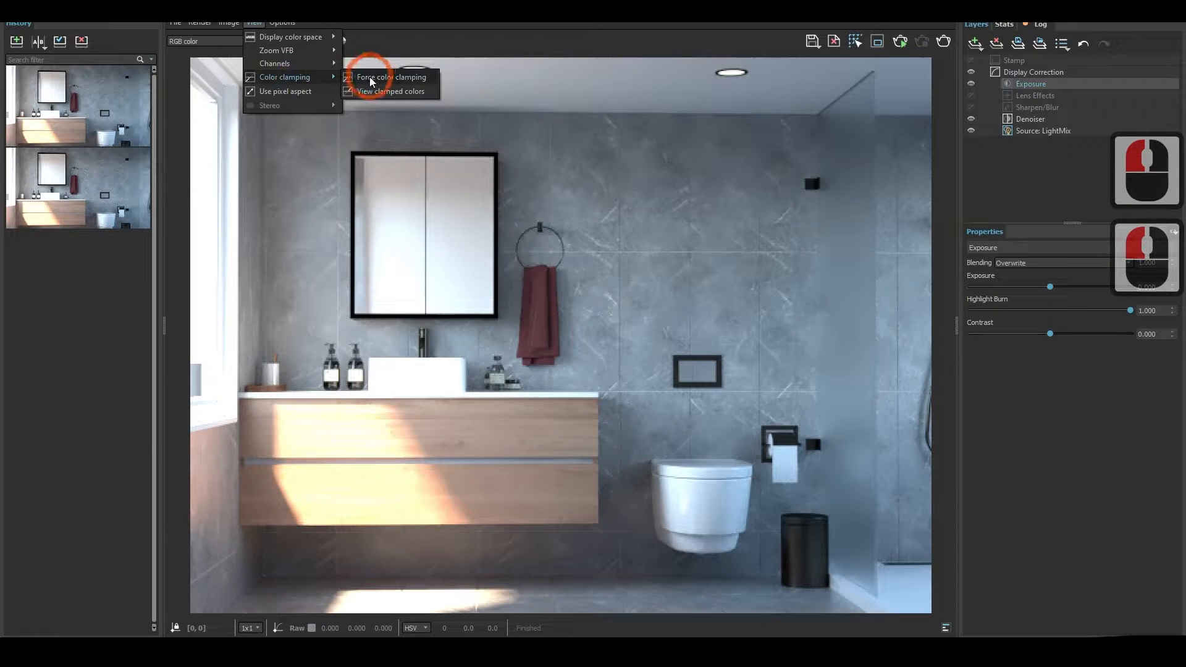
left_click(395, 91)
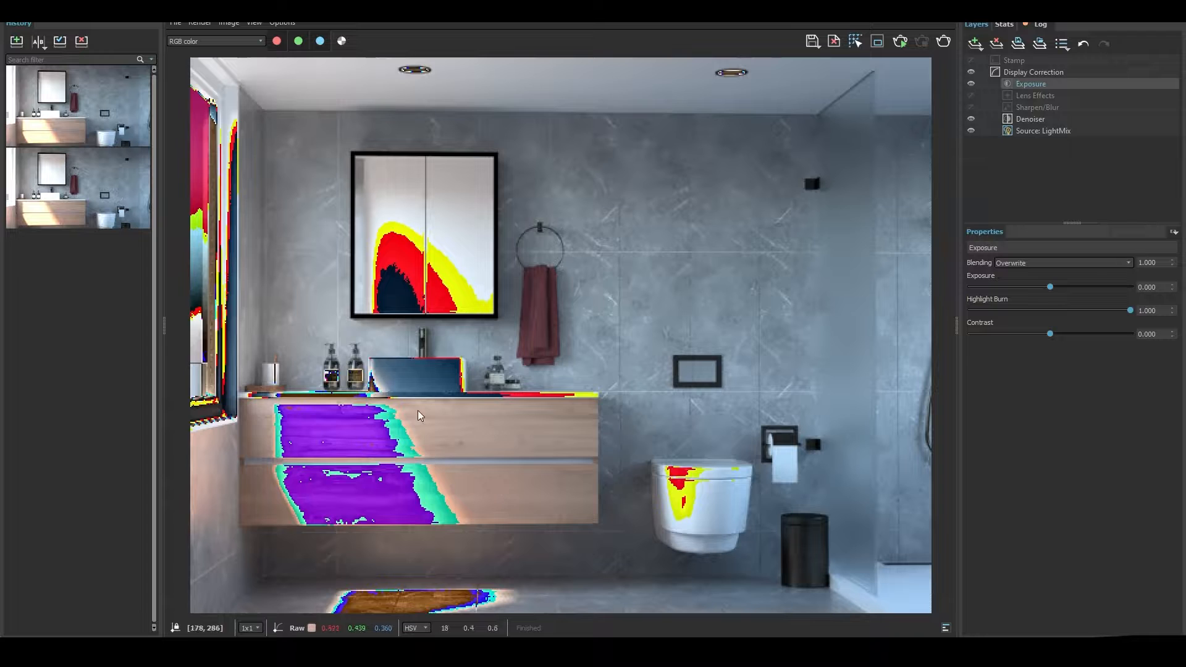
Step: Lower the Exposure layer's Highlight Burn to about 0.44 and turn off the clamped colors display
mouse_move(1130, 310)
left_mouse_down()
mouse_move(1013, 317)
mouse_move(1049, 320)
left_mouse_up()
mouse_move(1041, 314)
left_mouse_down()
mouse_move(1061, 314)
mouse_move(971, 321)
mouse_move(1075, 323)
mouse_move(1036, 311)
mouse_move(1080, 311)
mouse_move(1040, 310)
left_mouse_up()
left_click(254, 22)
left_click(287, 67)
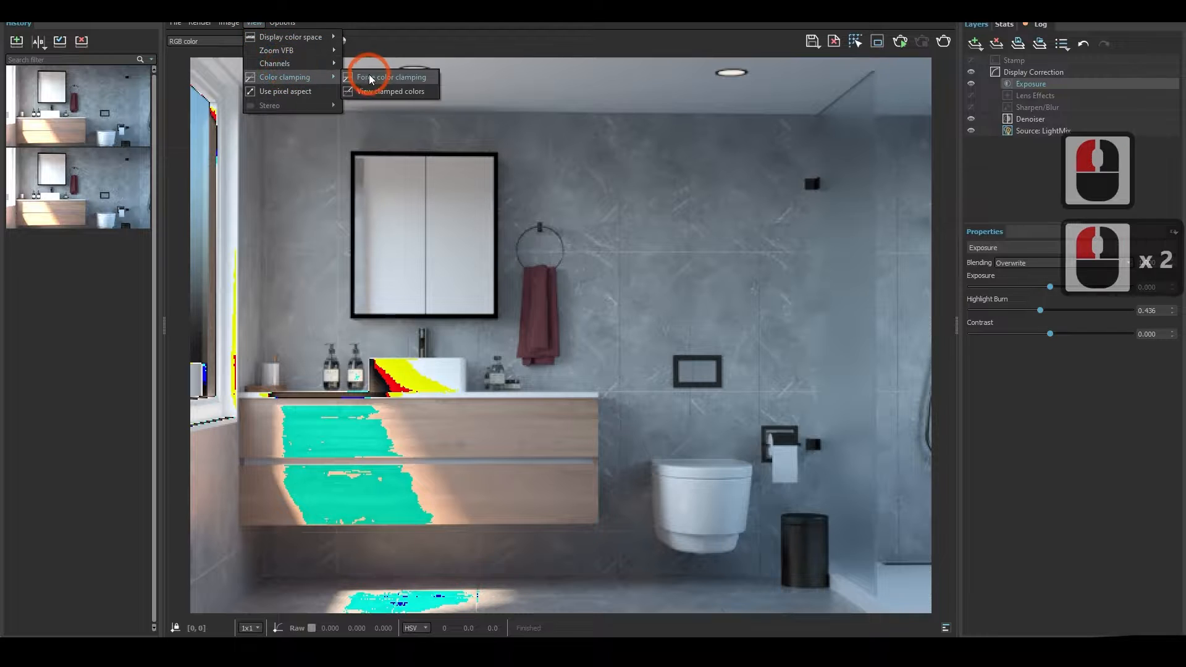
left_click(369, 76)
Step: Adjust the Exposure layer to an exposure of about 0.444, Highlight Burn of about 0.266 and contrast of about 0.097
mouse_move(1040, 310)
left_mouse_down()
mouse_move(1017, 310)
mouse_move(1055, 288)
left_mouse_up()
left_click(1051, 287)
left_click(1055, 288)
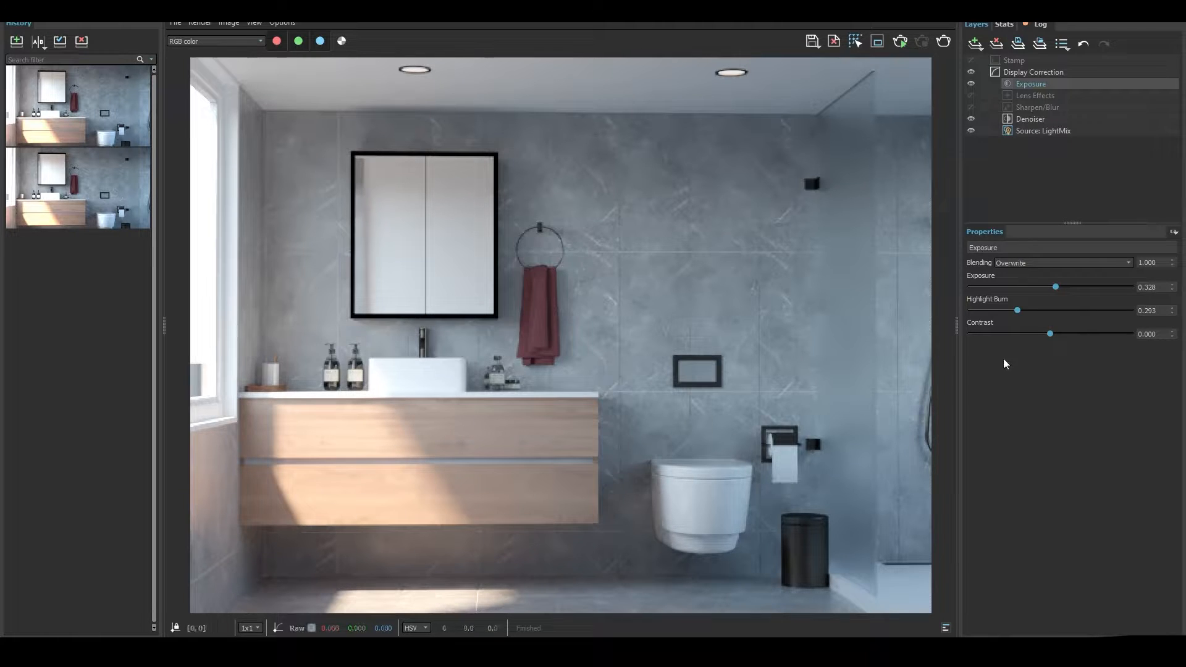
left_click(1050, 334)
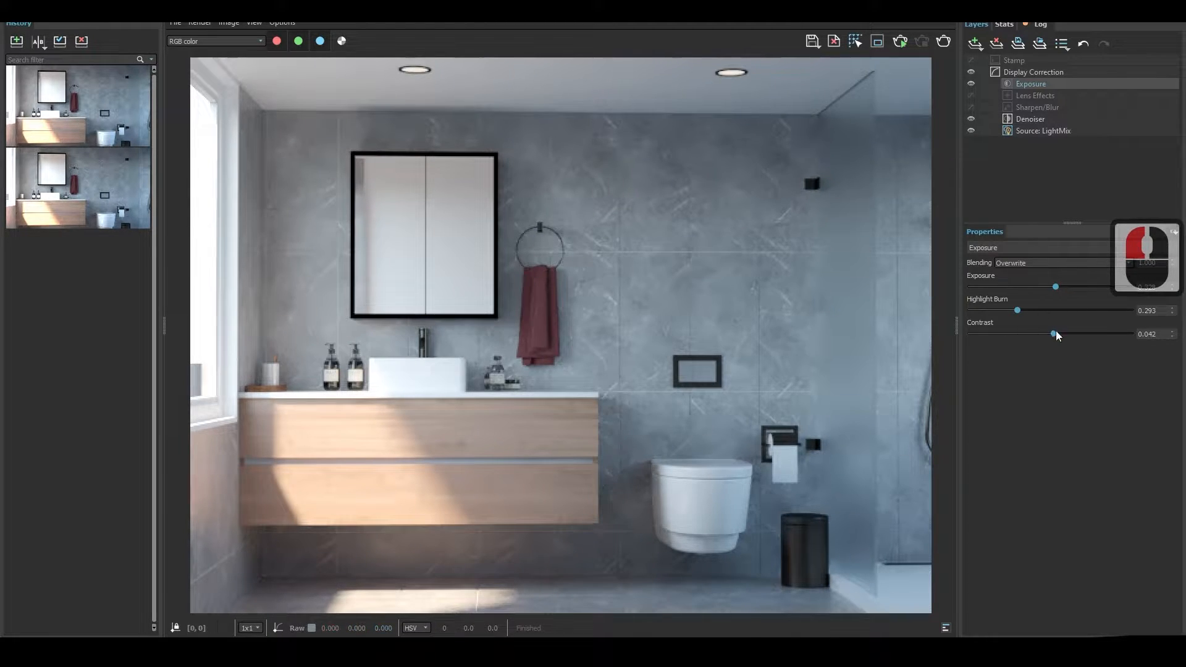
left_click_drag(1057, 333, 1058, 334)
mouse_move(1017, 310)
left_mouse_down()
mouse_move(1002, 310)
mouse_move(1057, 287)
left_mouse_up()
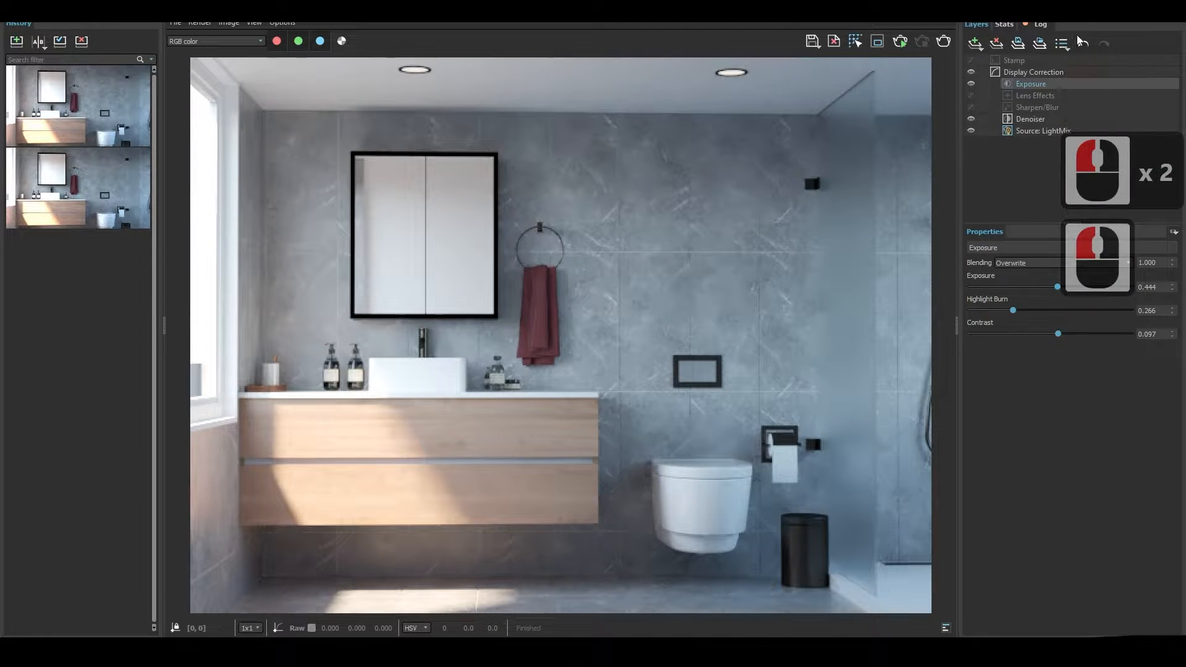
Step: Add a Filmic tonemap layer and adjust its Shoulder strength to about 0.185 and Linear strength to about 0.120
left_click(977, 44)
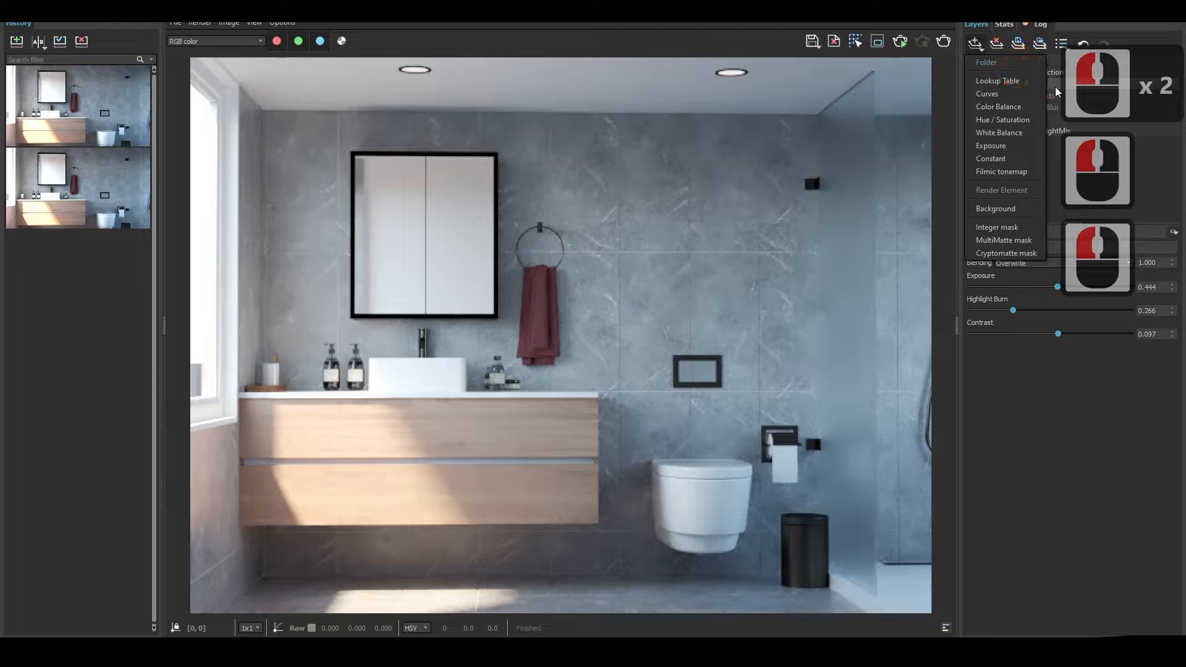
left_click(1010, 170)
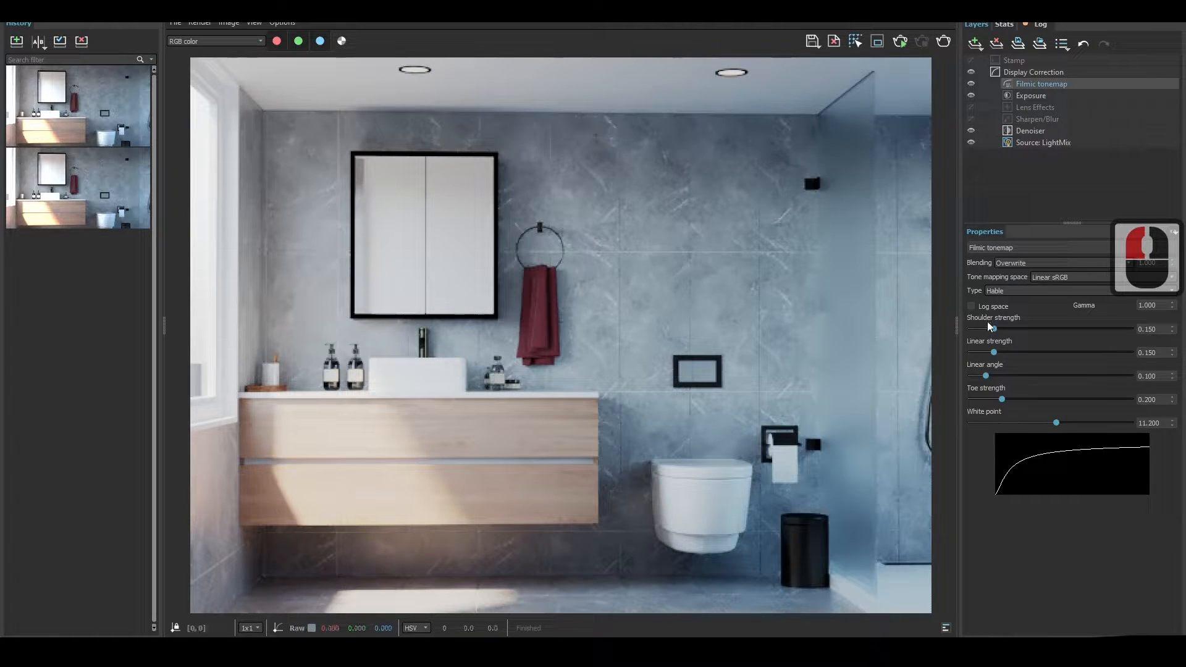
left_click_drag(994, 329, 999, 343)
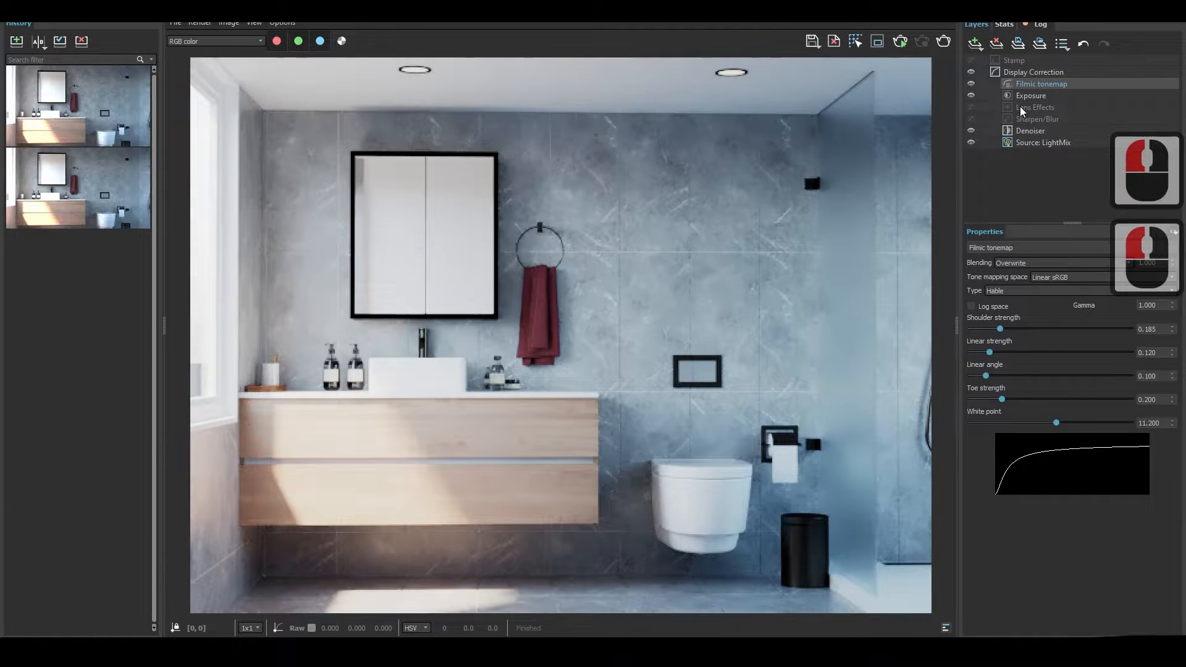
Step: Reset the Filmic tonemap layer to its default values and switch off its visibility
right_click(1014, 83)
left_click(962, 162)
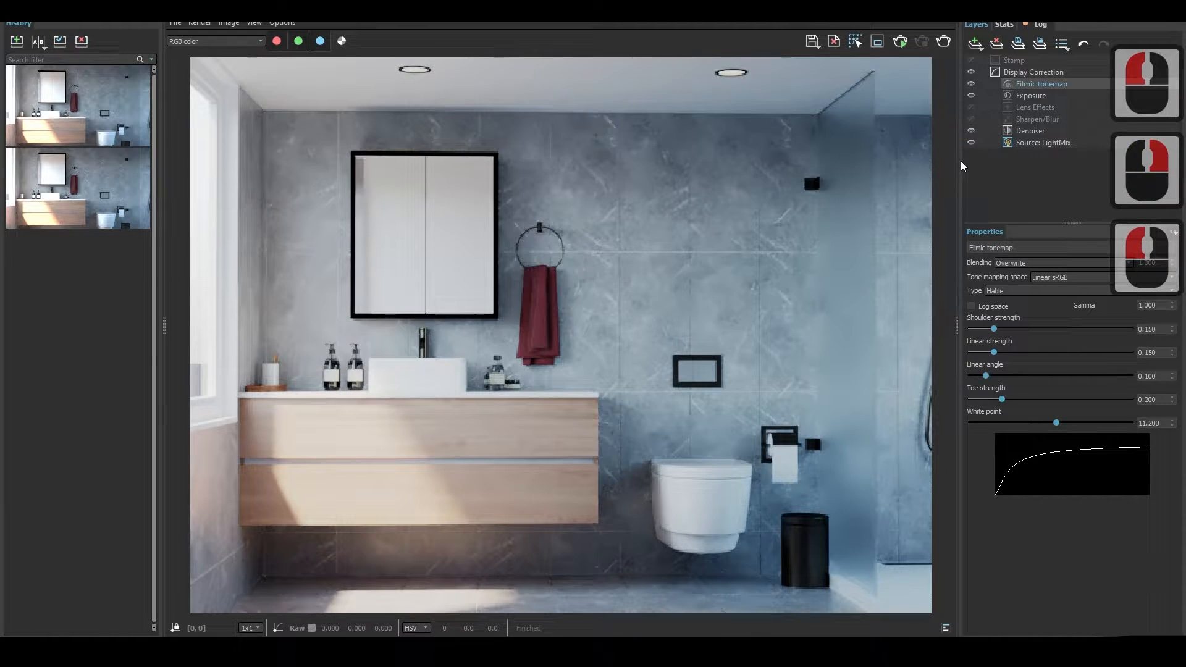
left_click(971, 84)
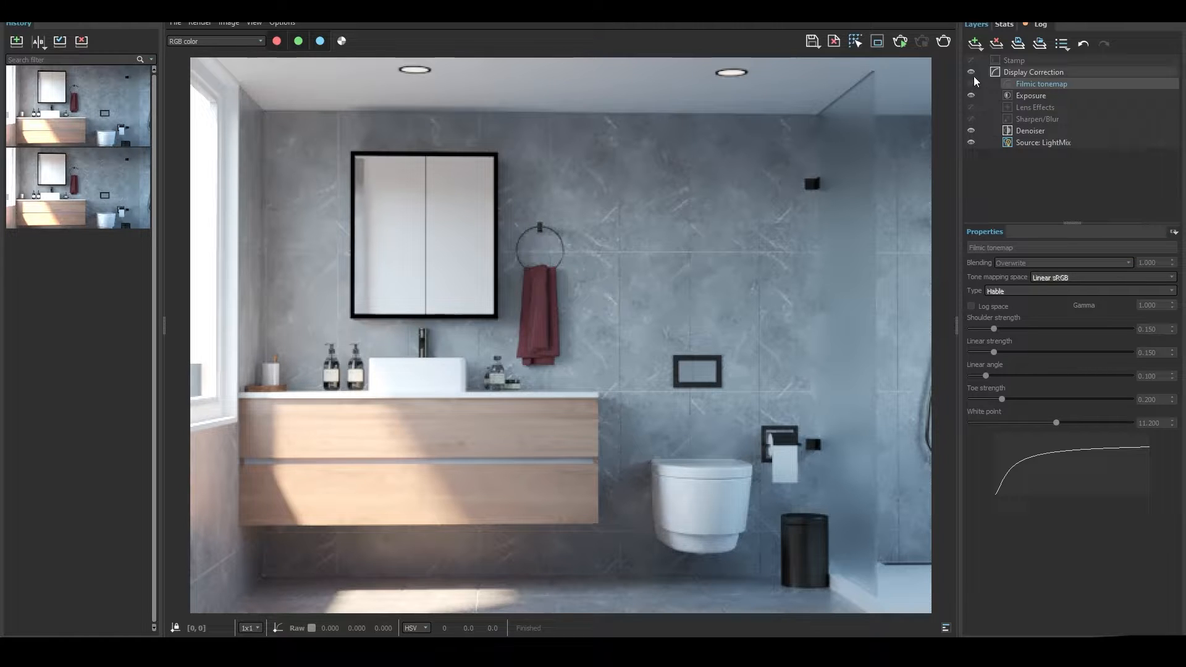
left_click(976, 44)
left_click(1005, 193)
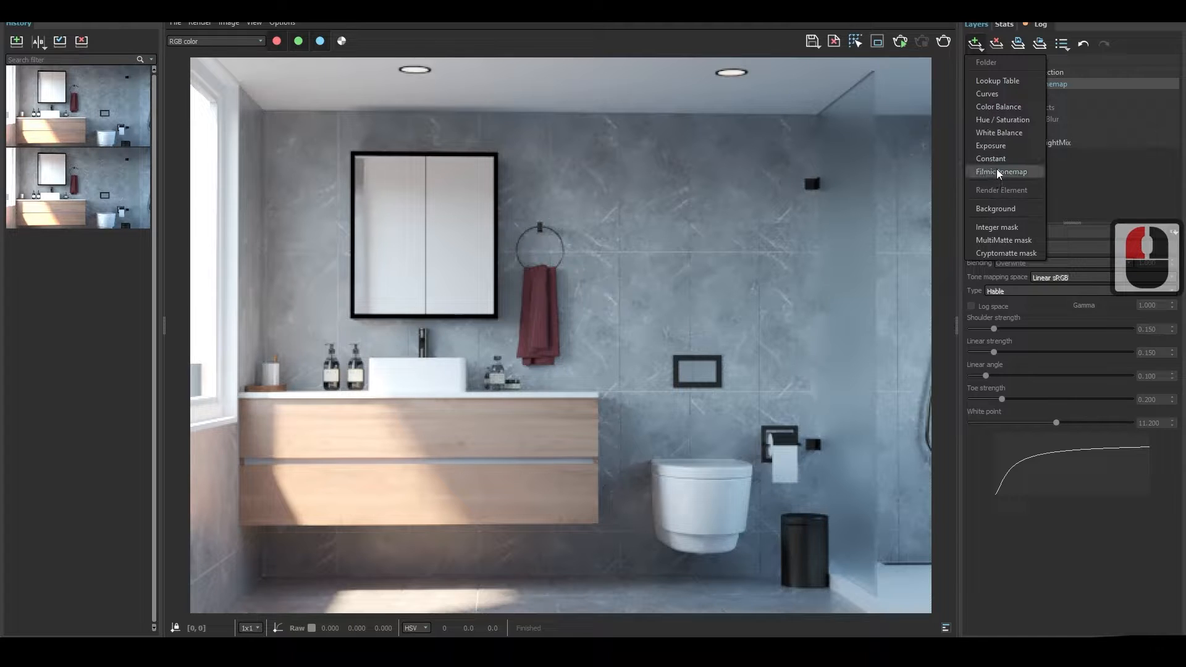
left_click(504, 60)
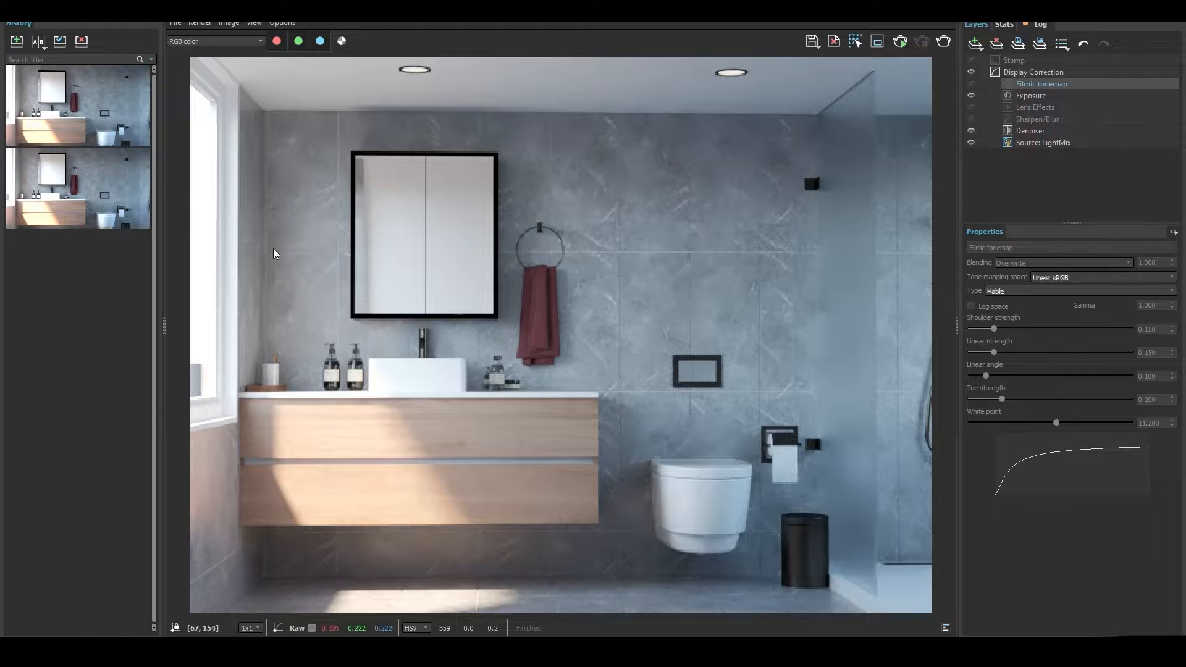
left_click(1039, 186)
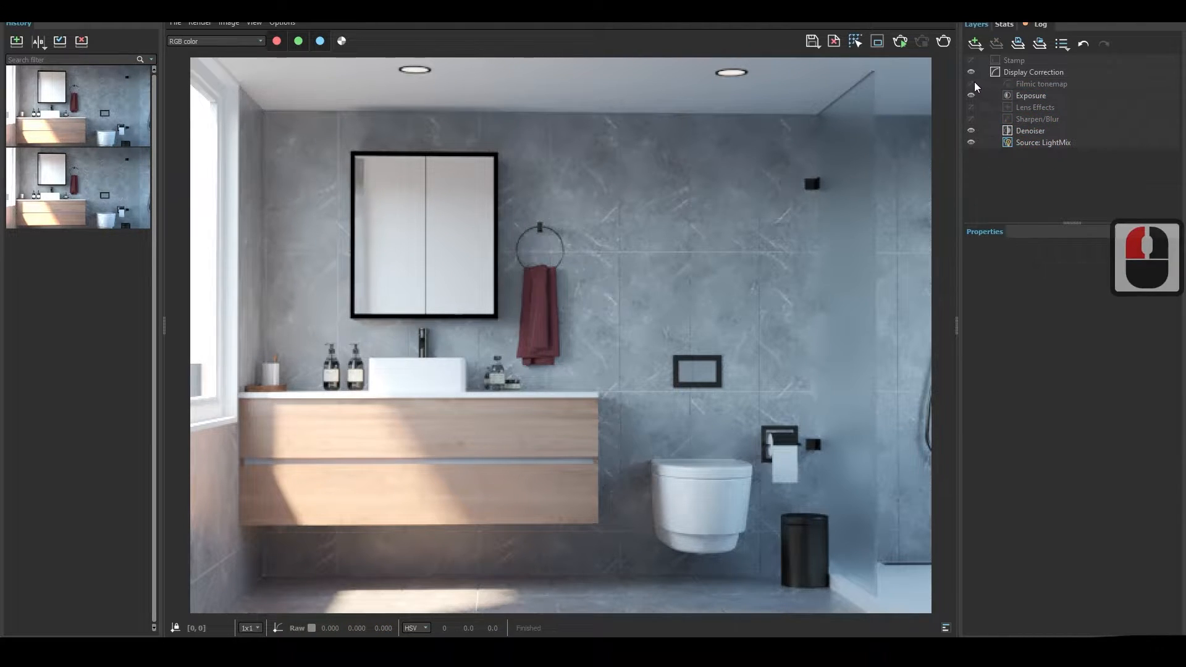
Step: Try SunLight multipliers of 0.7, 1 and 0.8 in the Source: LightMix layer
double_click(1050, 95)
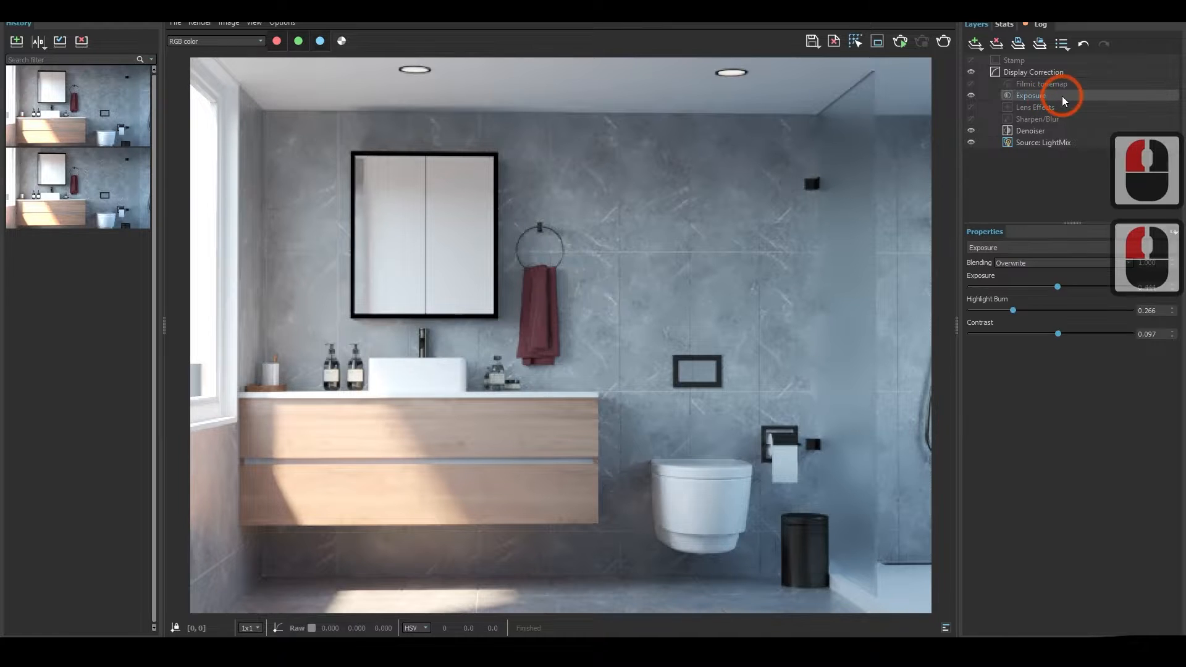
left_click(1047, 142)
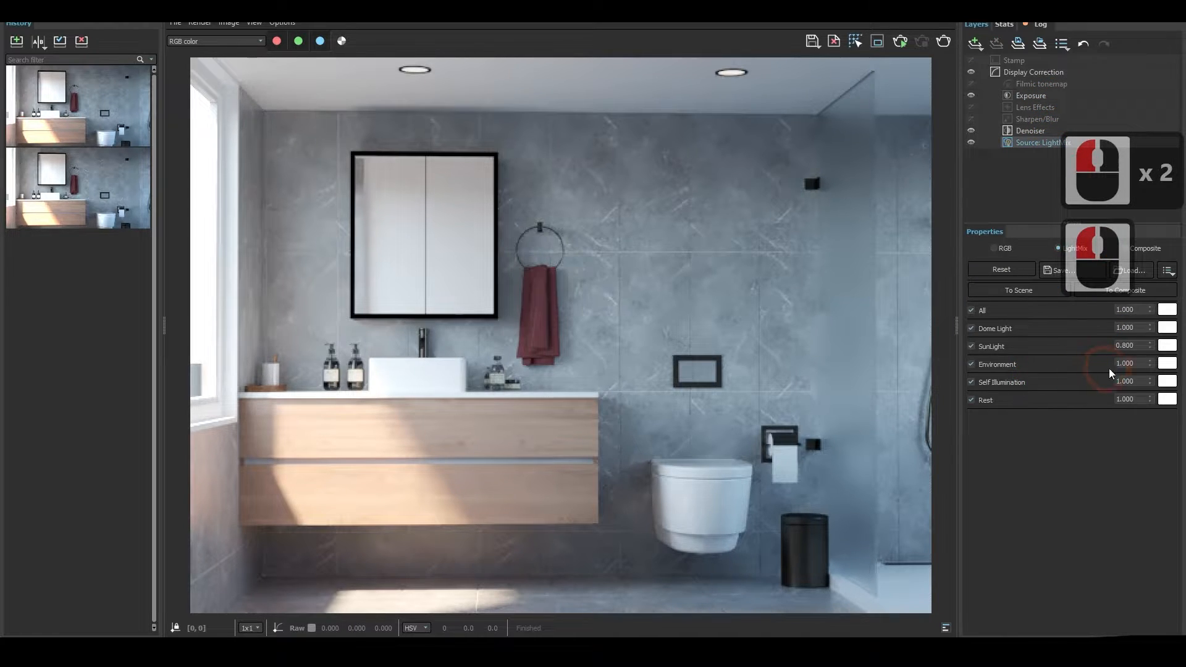
double_click(1115, 344)
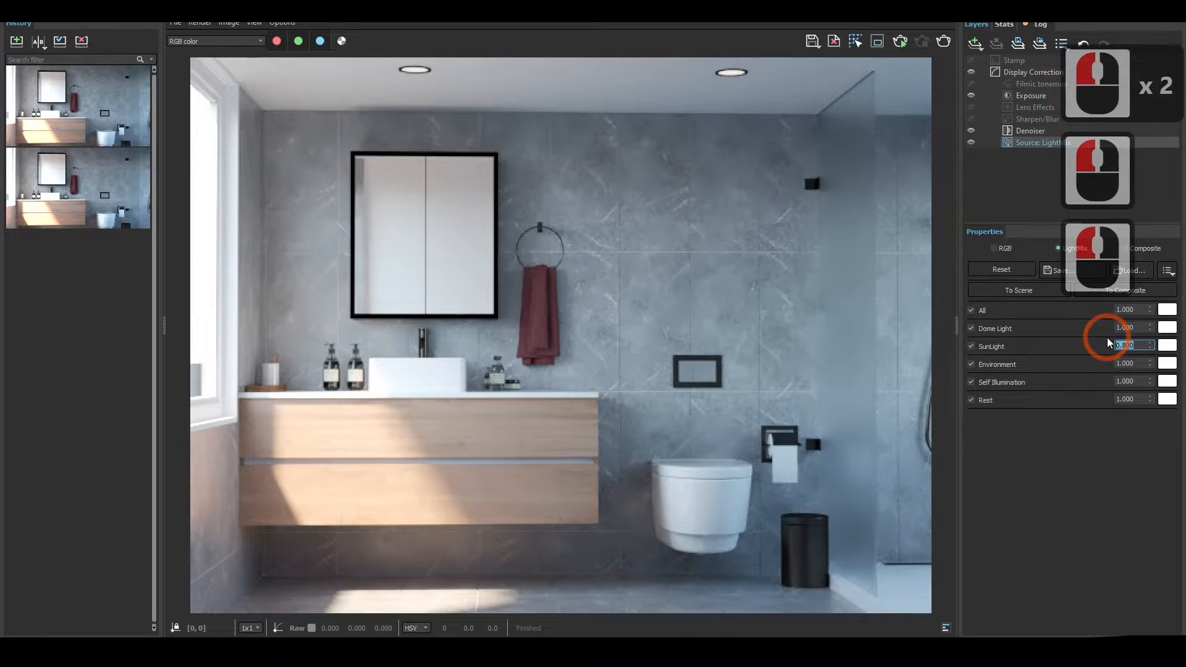
type(".7")
key("Return")
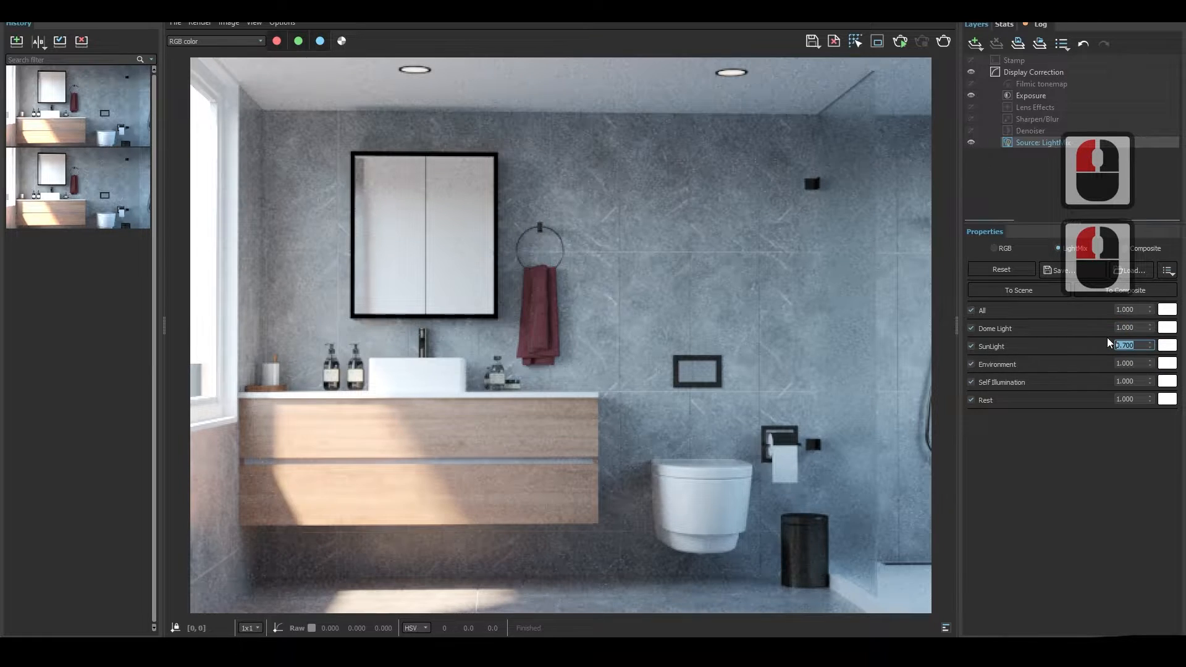
double_click(1103, 345)
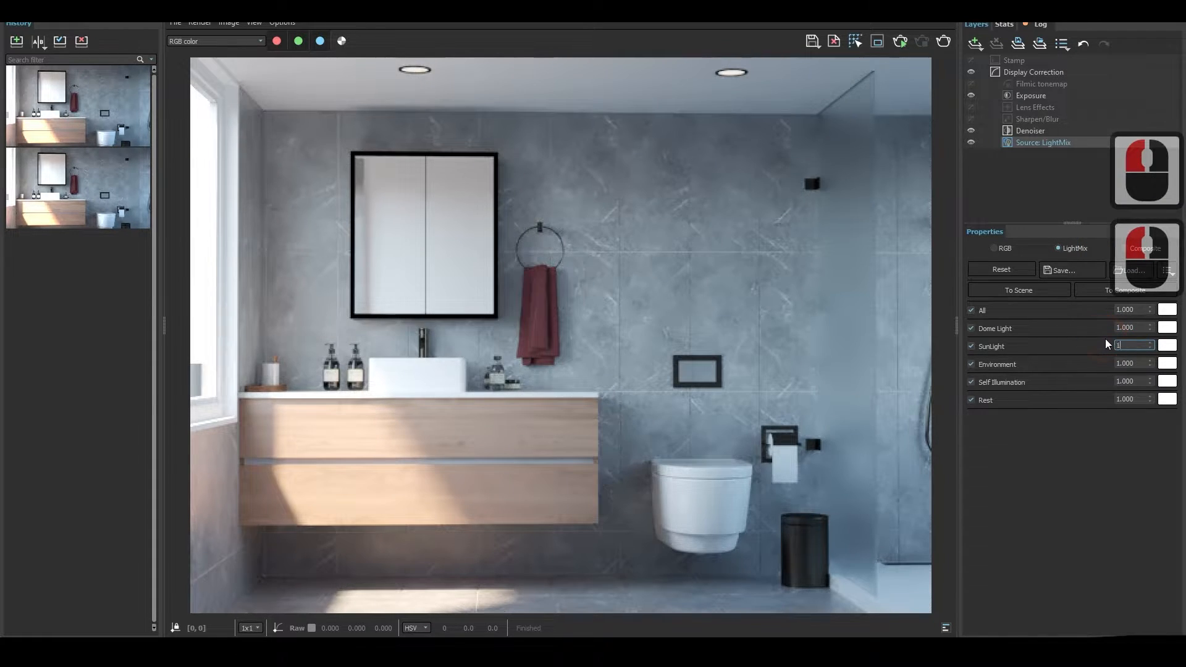
key("Return")
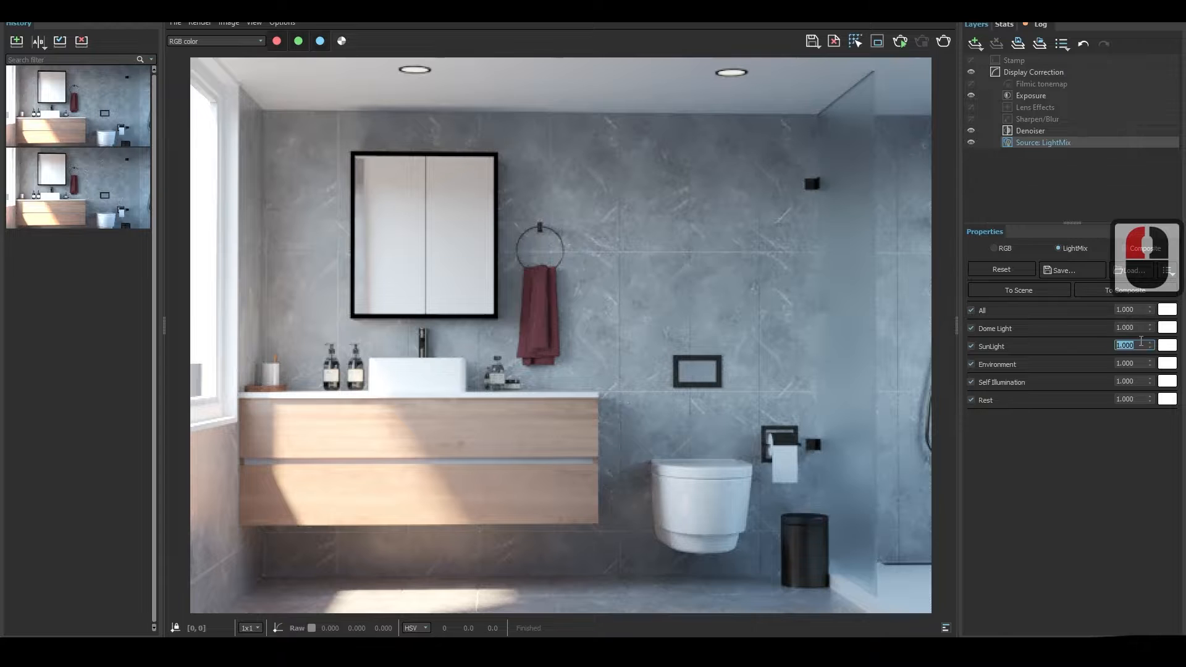
double_click(1140, 344)
type(".8")
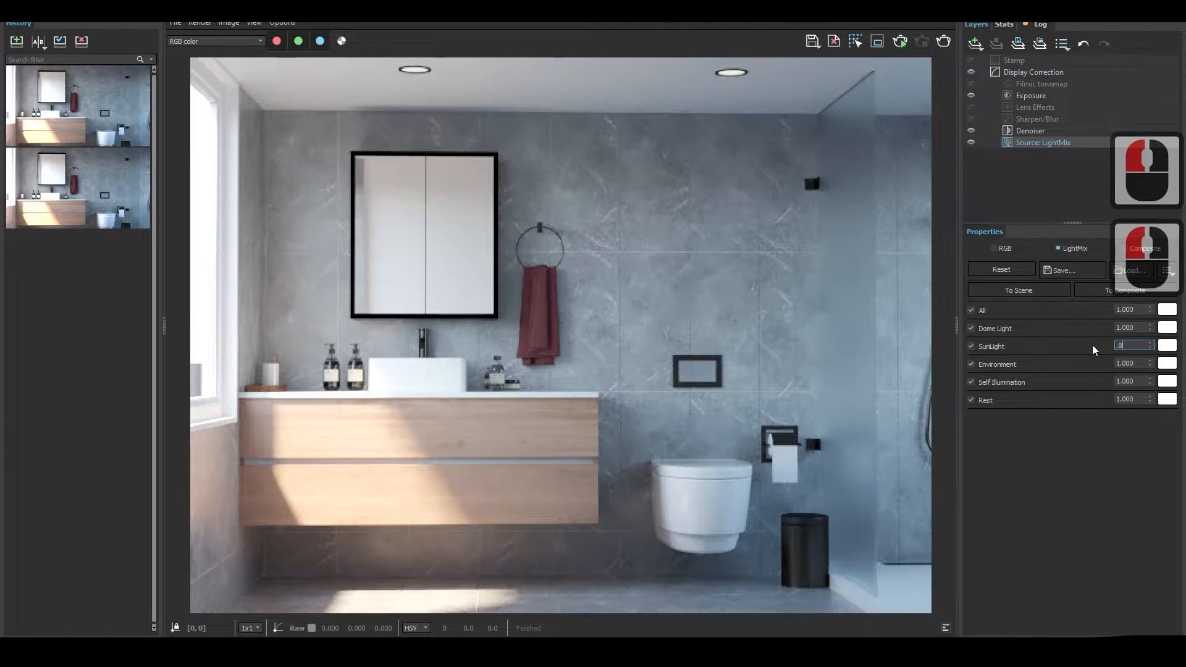
key("Return")
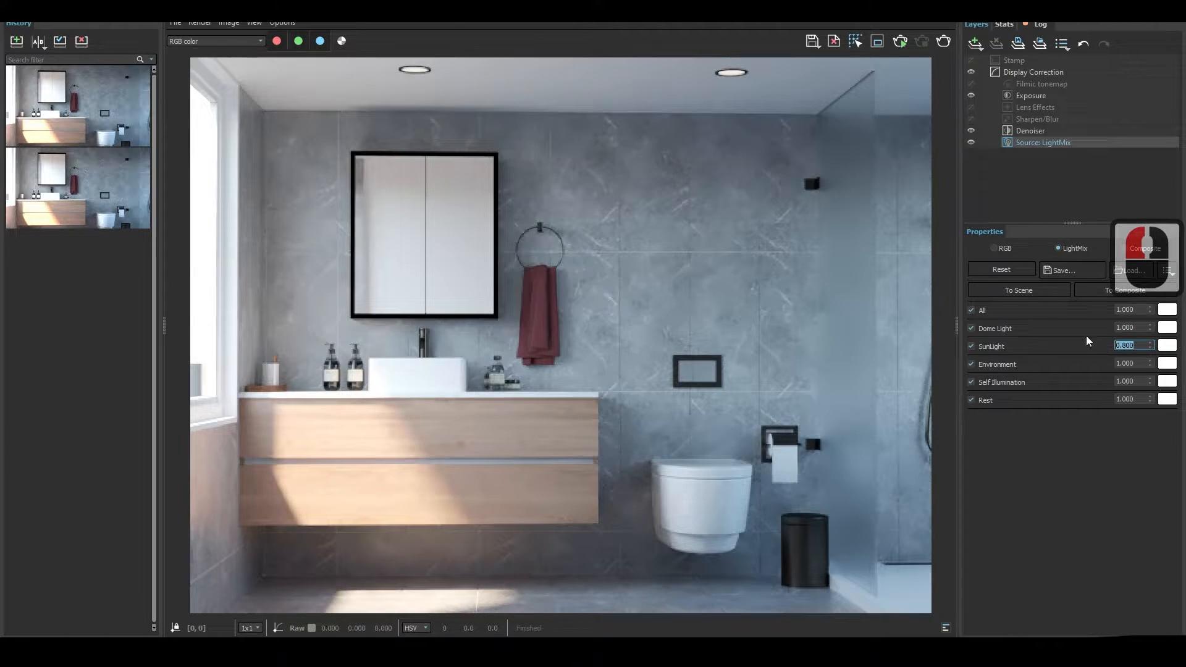
Step: Set the SunLight multiplier in the Source: LightMix layer to 0.7
left_click_drag(1138, 348, 1109, 343)
type(".7")
key("Return")
Step: Lower the Denoiser layer's opacity to about 0.517 and save the current render to the History
left_click(1031, 130)
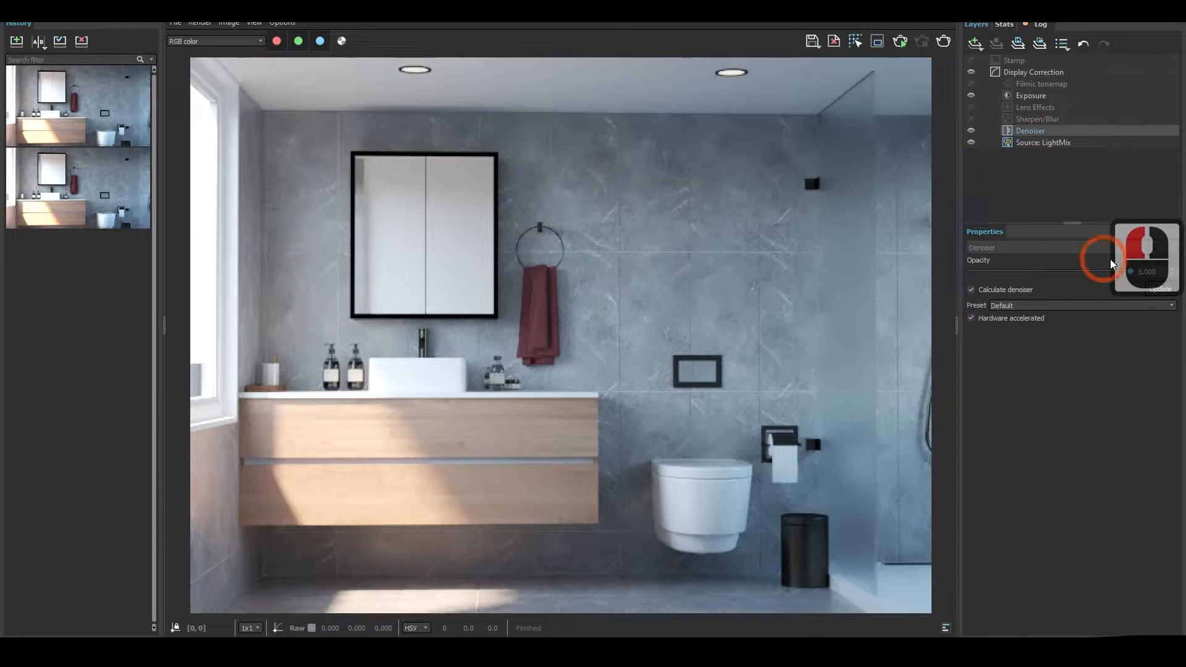
left_click(1059, 269)
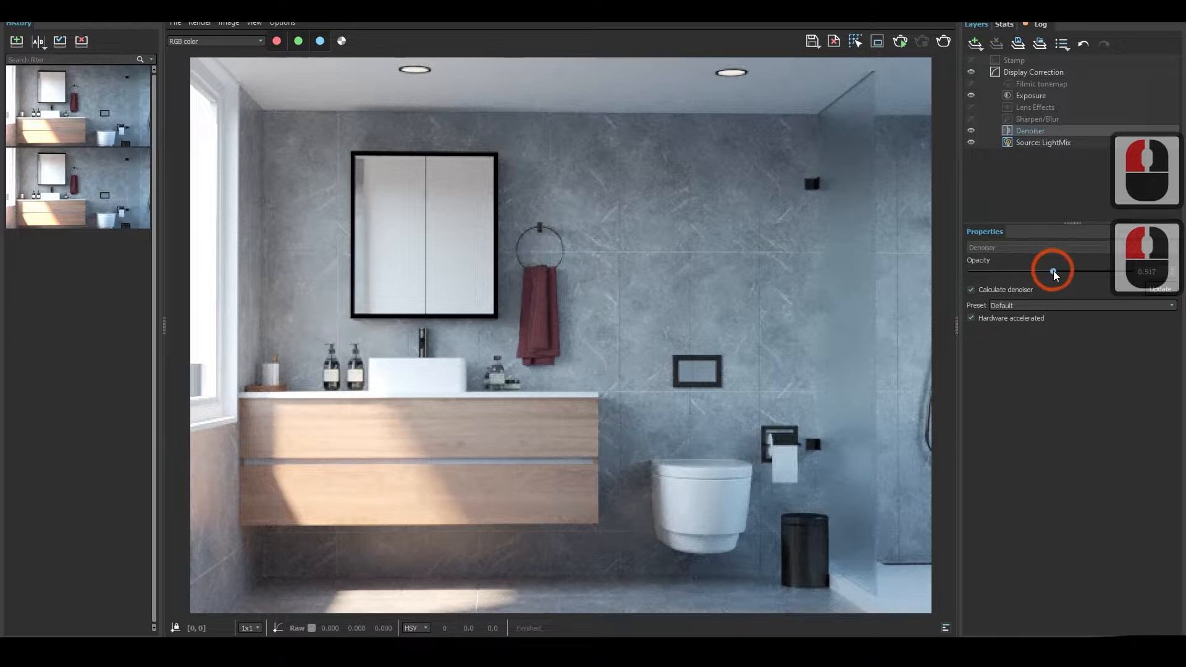
left_click(1072, 387)
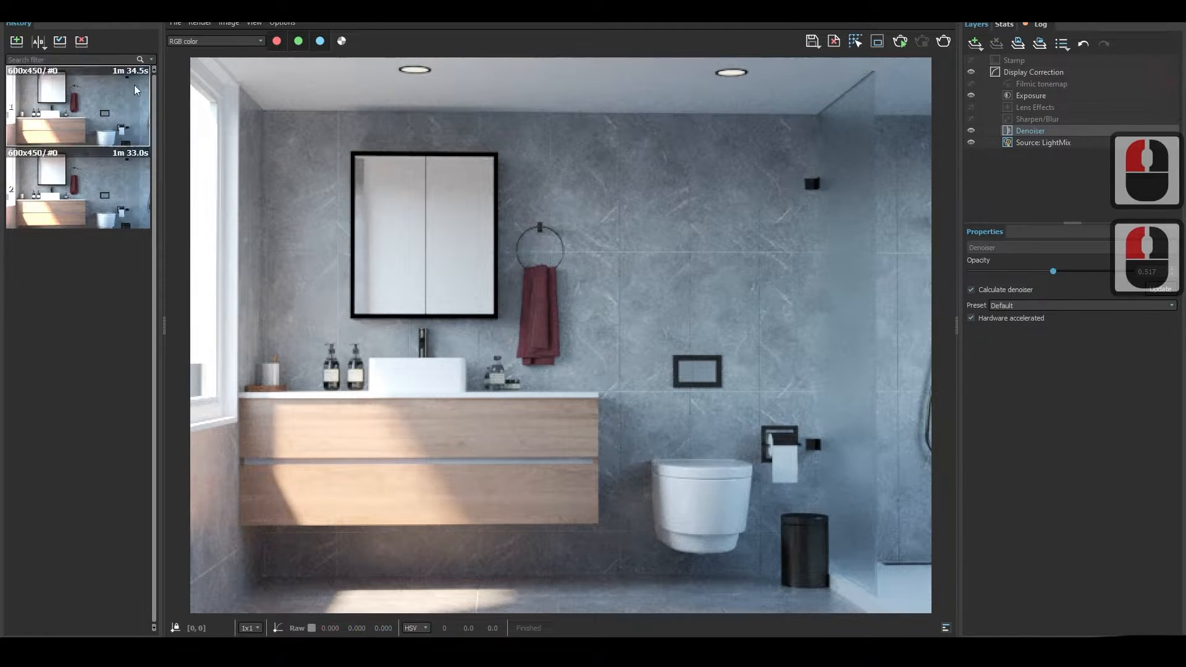
left_click(17, 43)
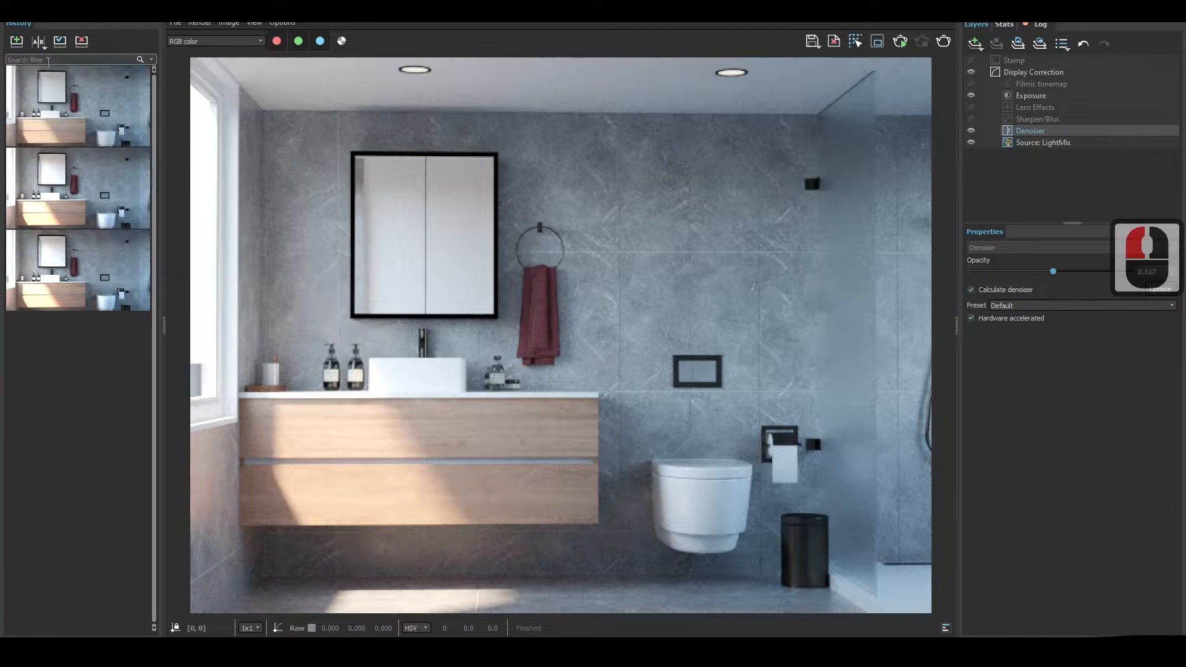
Step: Compare the two newest saved renders side by side with the A/B divider, then exit the comparison
left_click(38, 43)
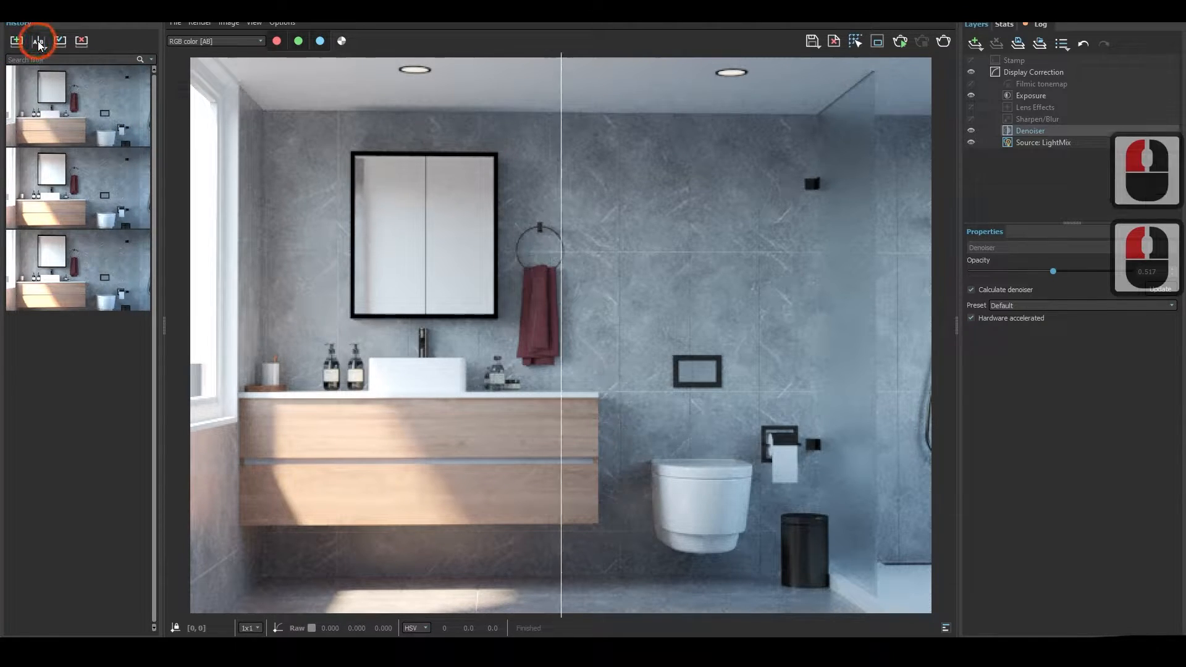
left_click(38, 102)
double_click(117, 191)
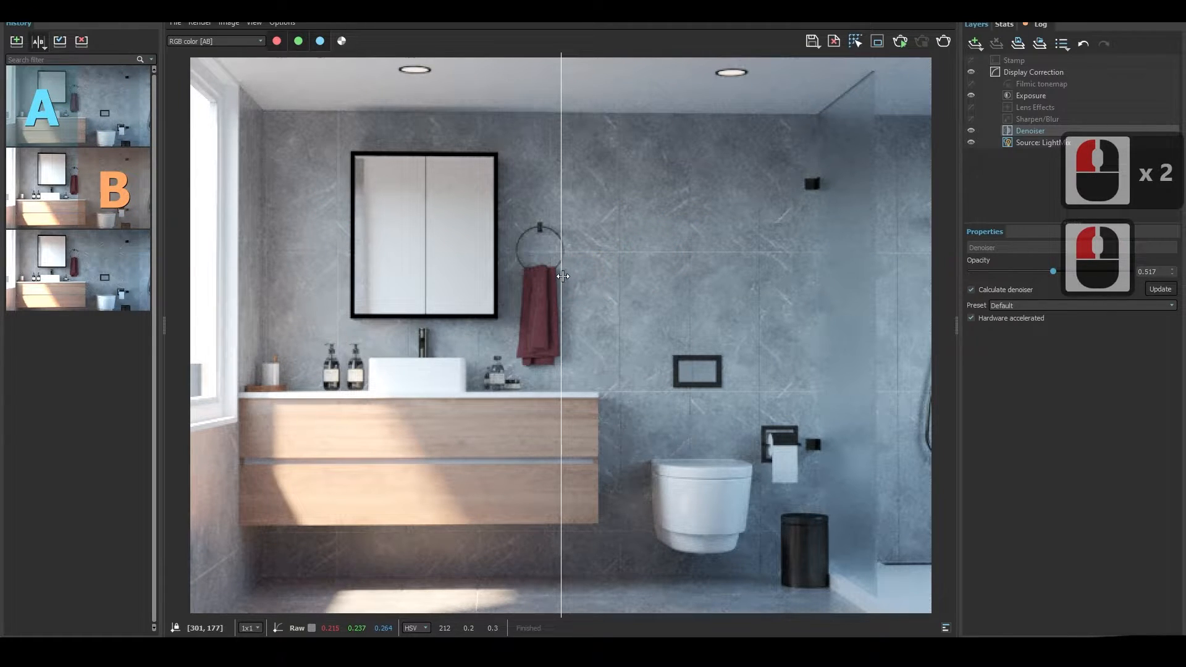
left_click_drag(563, 276, 601, 373)
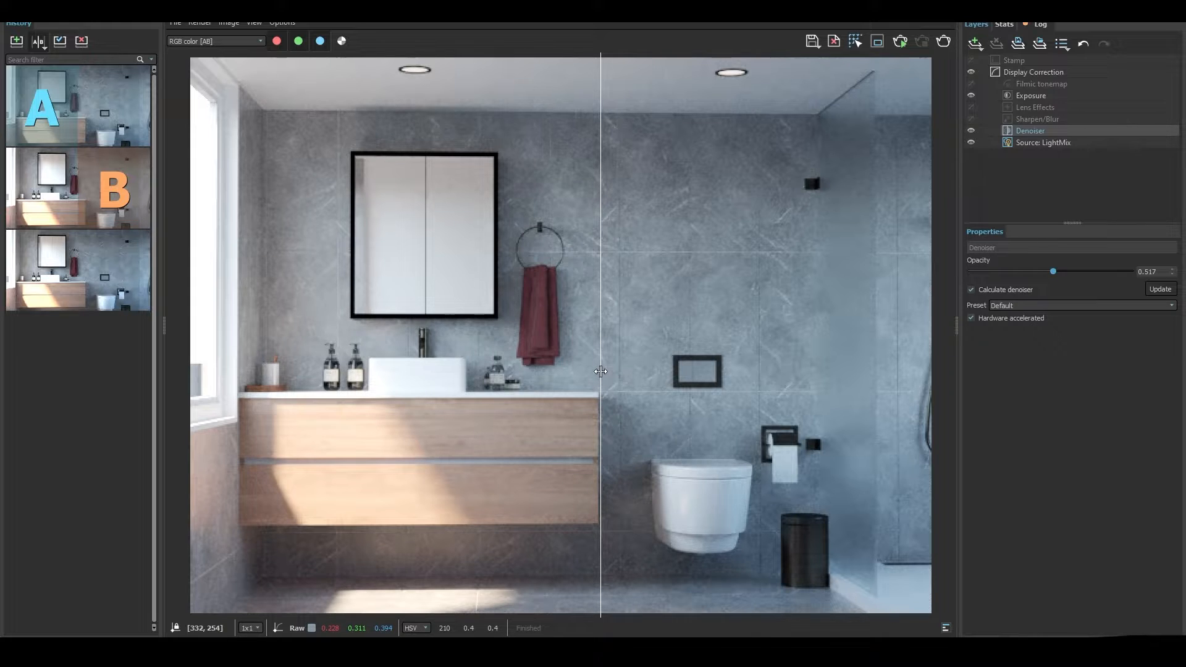
left_click(98, 302)
left_click(37, 41)
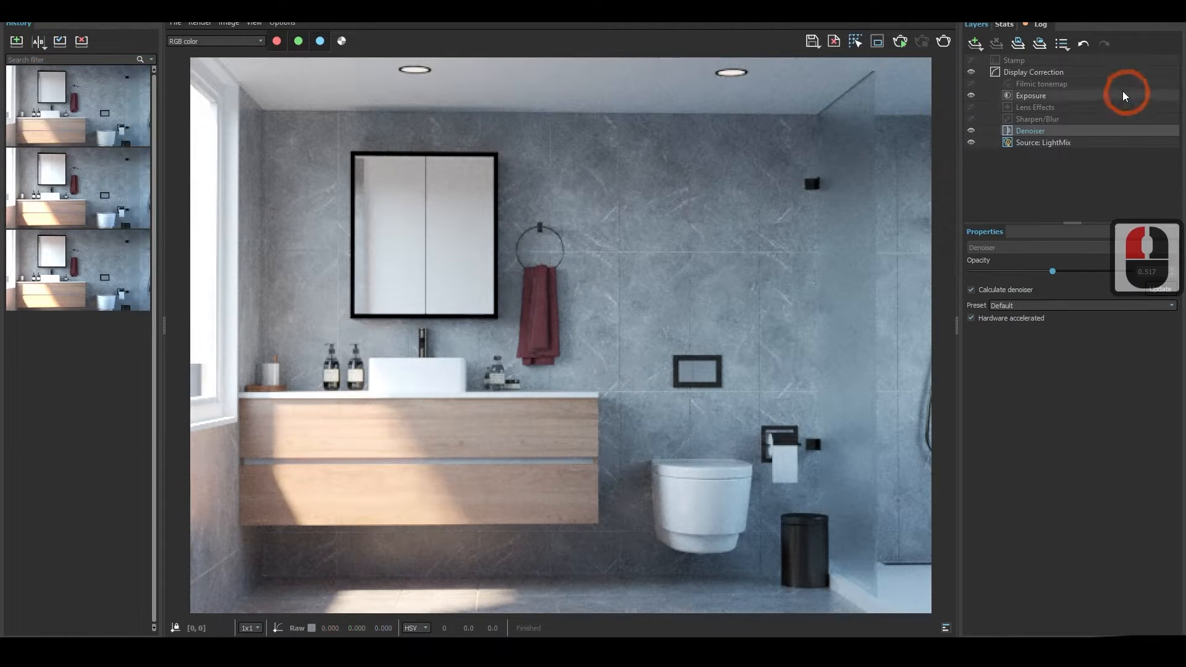
Step: Switch on the Filmic tonemap layer, save the render to the History and compare it with an earlier version
left_click(971, 84)
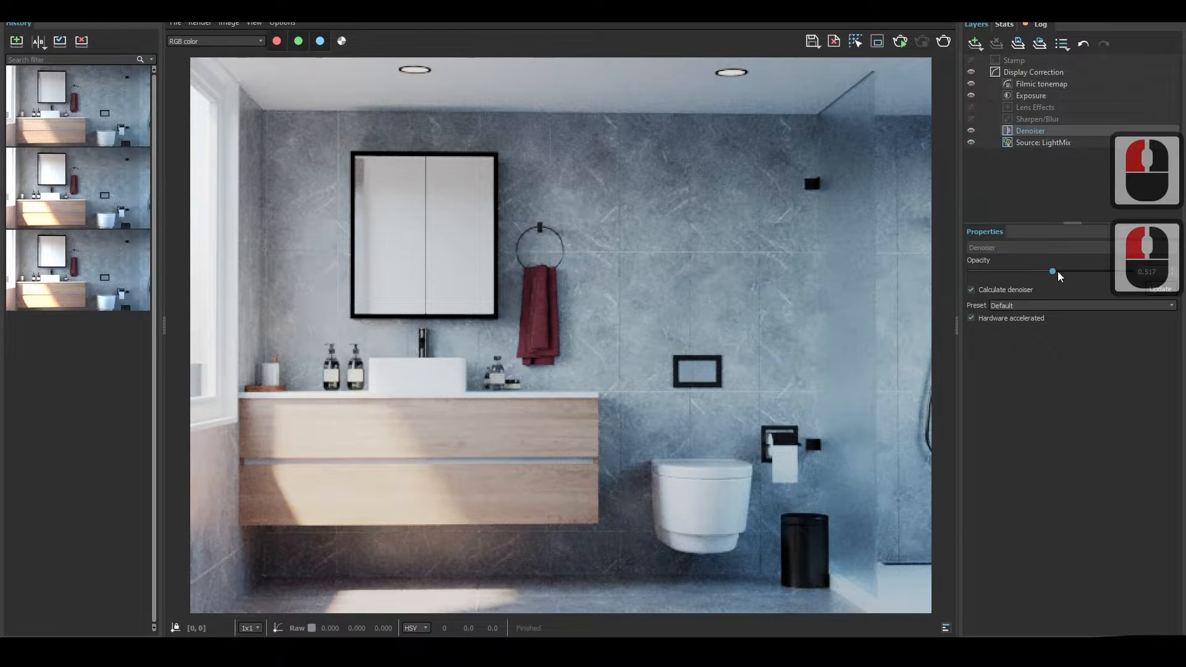
left_click(1052, 86)
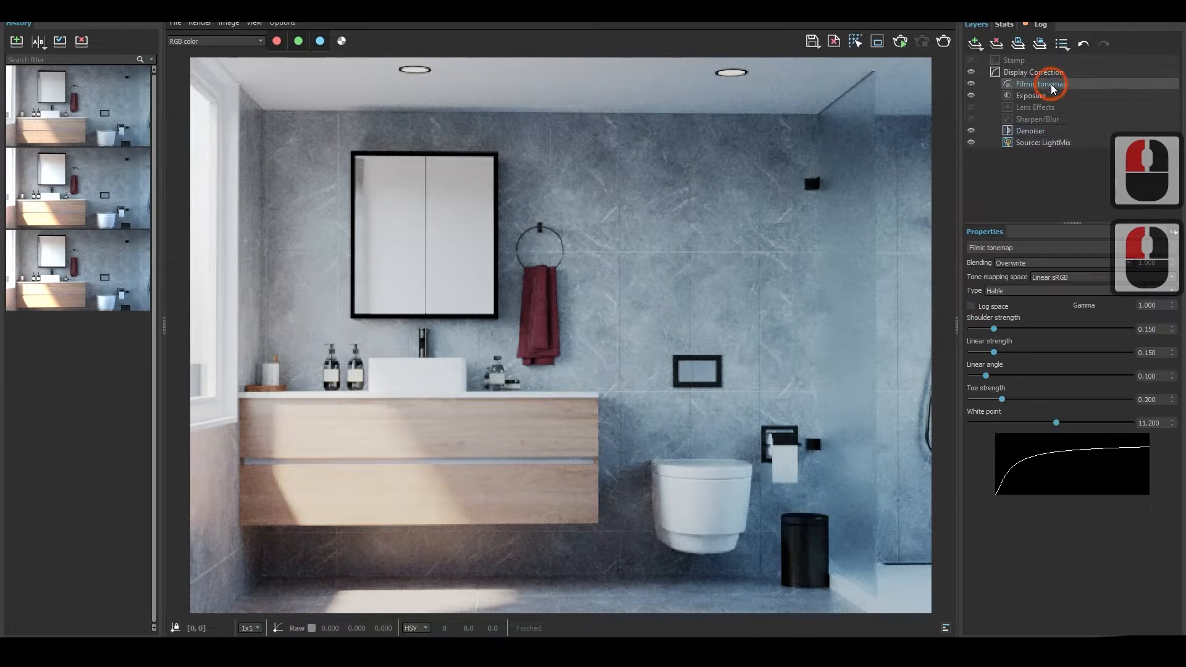
left_click(40, 97)
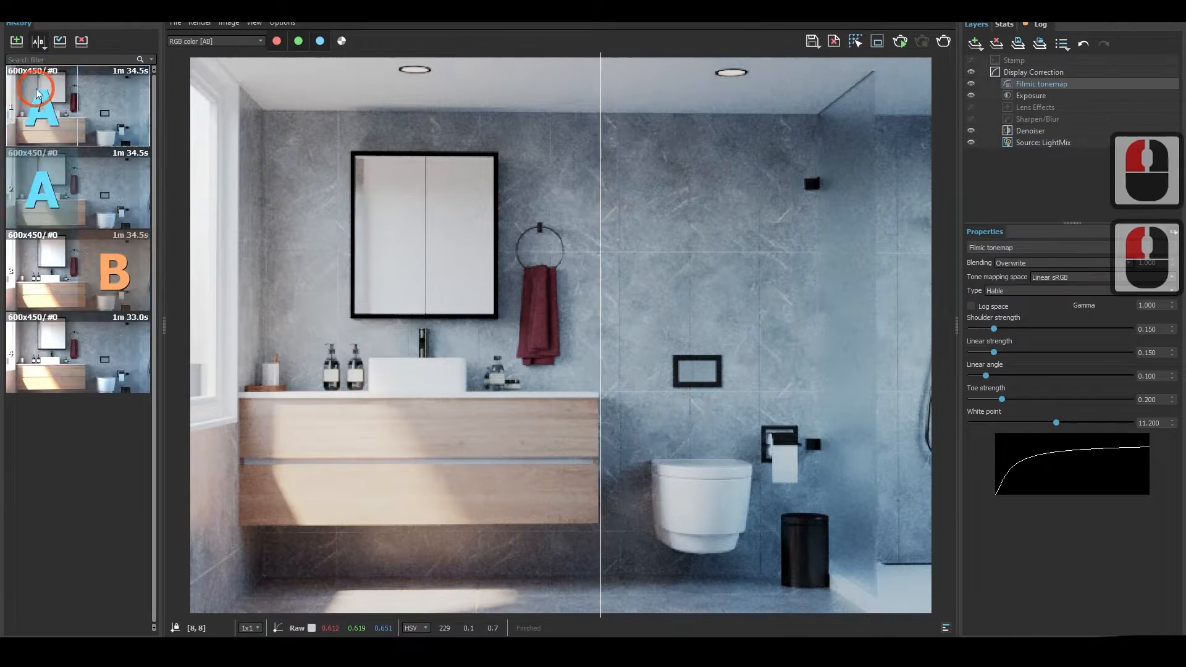
left_click(115, 179)
left_click_drag(636, 362, 624, 336)
Step: Check the render with and without the Filmic tonemap layer, save another History version and compare the saved images
left_click(971, 84)
left_click(971, 84)
left_click(64, 121)
left_click(93, 202)
left_click(42, 110)
left_click(115, 271)
left_click(16, 41)
left_click(972, 84)
left_click_drag(505, 259, 600, 209)
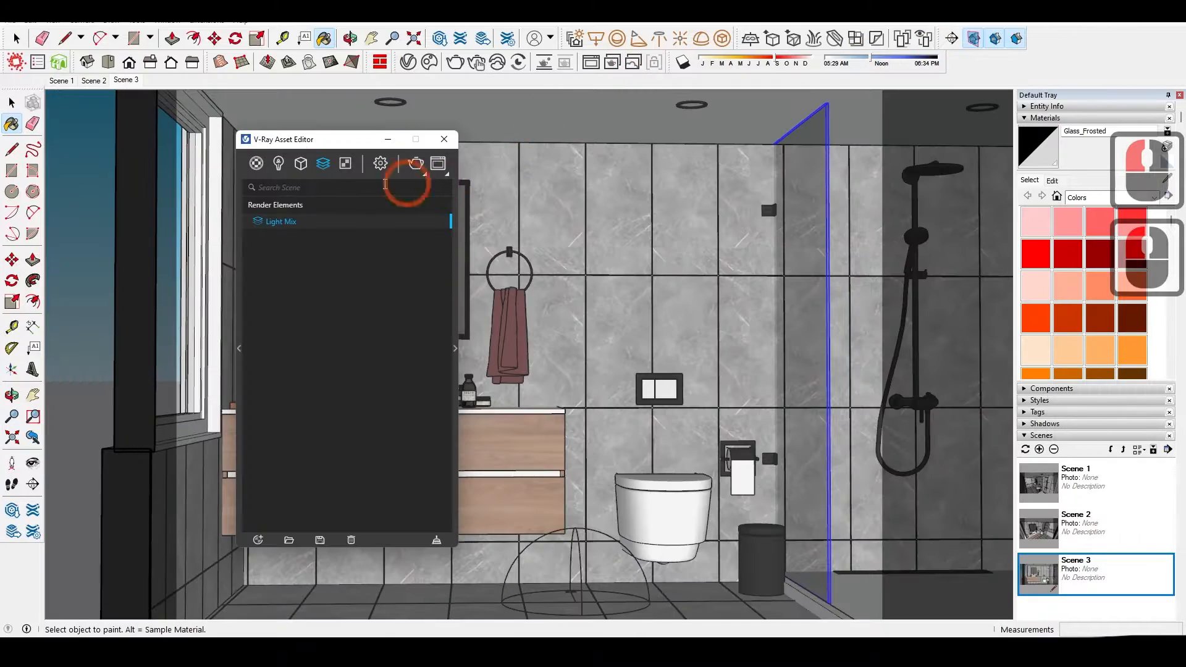
Step: Switch to Scene 2 and test-render it in the V-Ray Frame Buffer
left_click(96, 82)
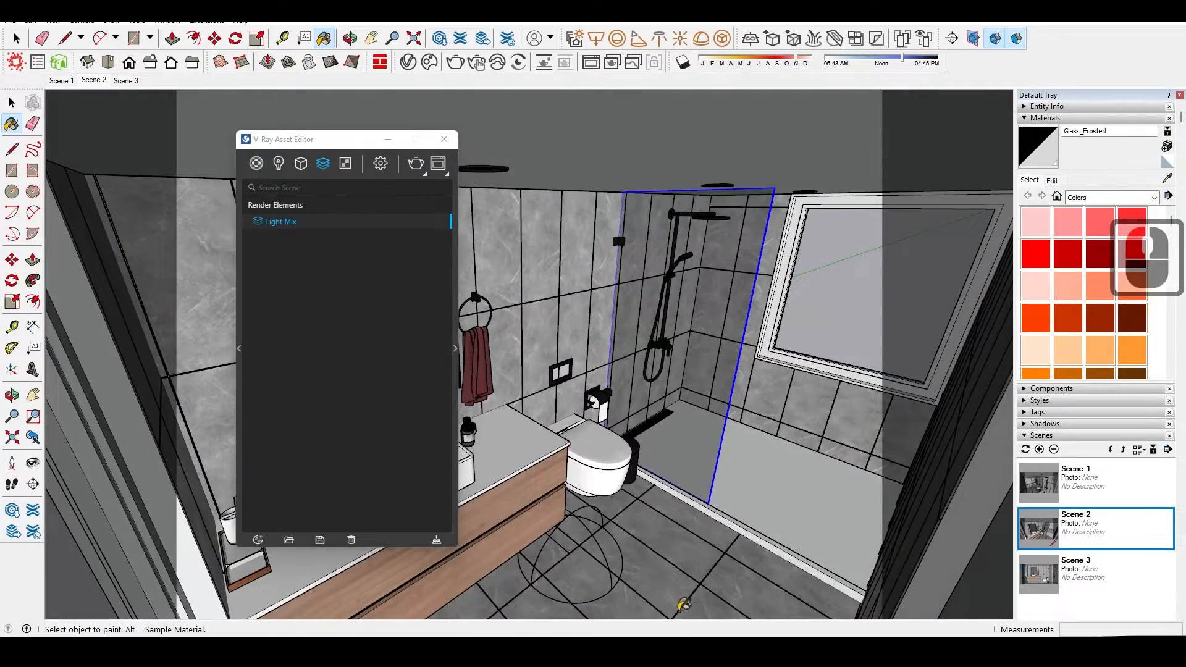
mouse_move(799, 602)
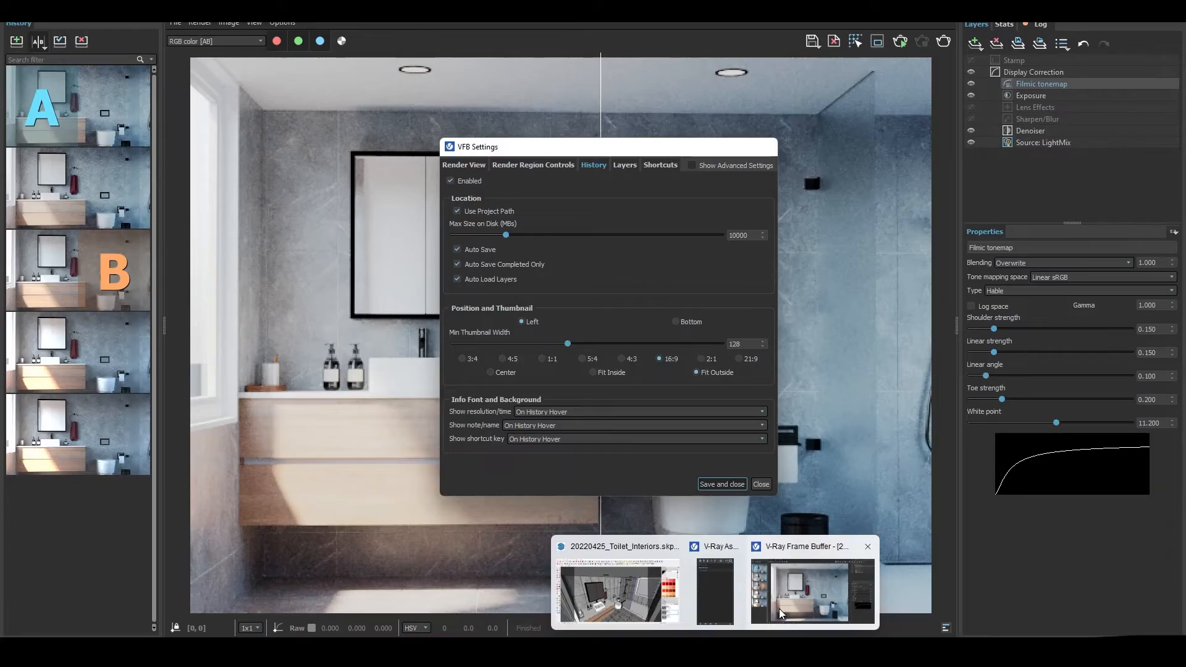
left_click(779, 609)
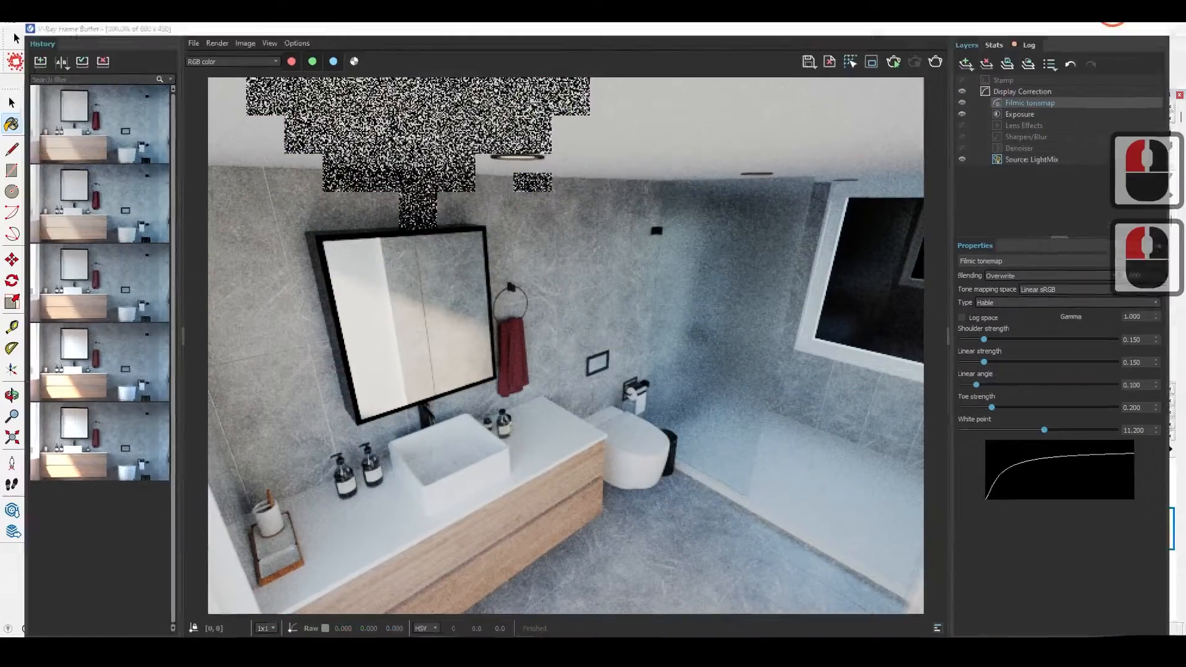
left_click(1155, 28)
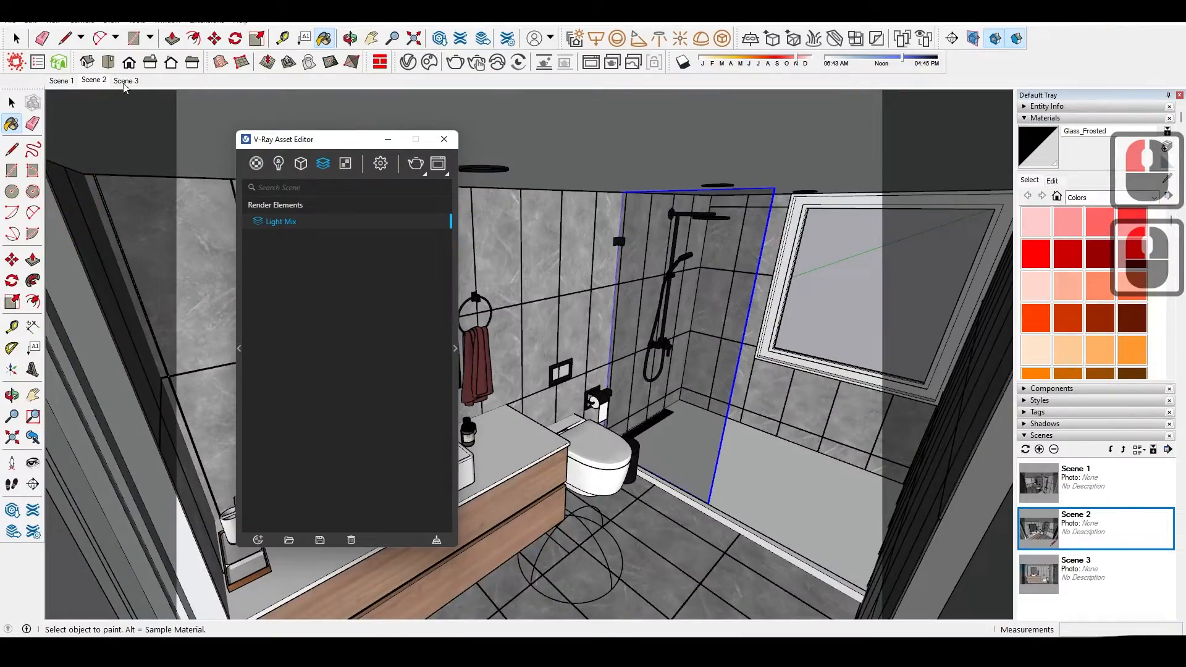
Step: Switch to Scene 1, render it in the V-Ray Frame Buffer and select the Exposure layer
left_click(66, 82)
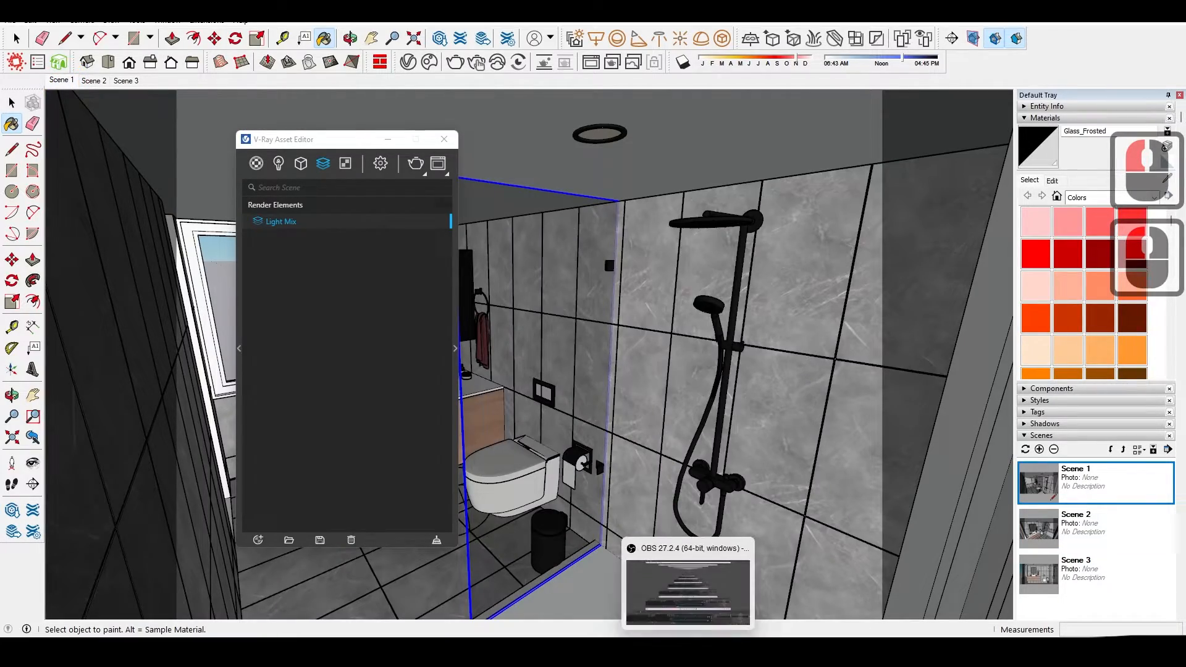
mouse_move(715, 650)
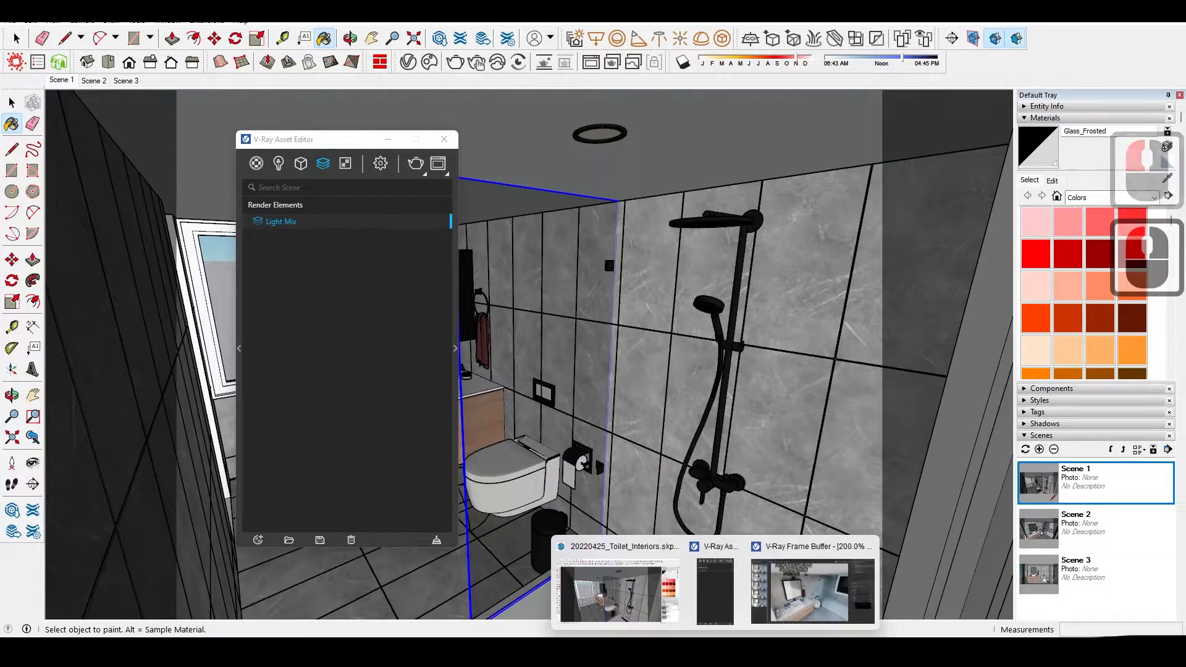
left_click(813, 587)
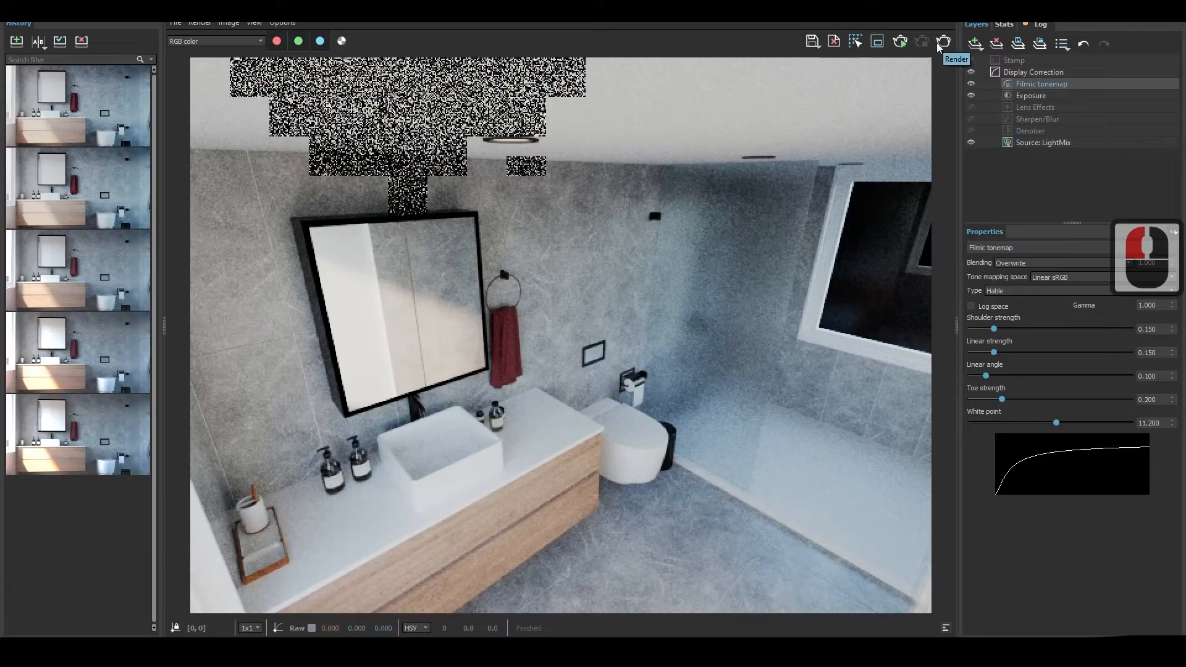
left_click(940, 44)
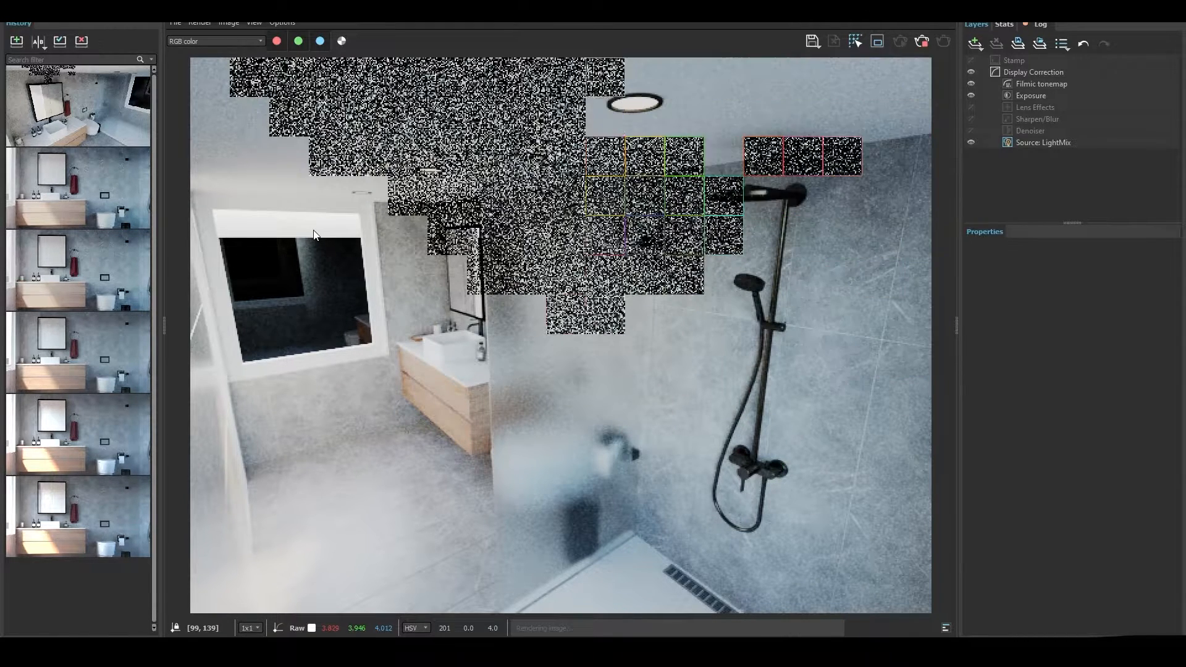
left_click(1030, 95)
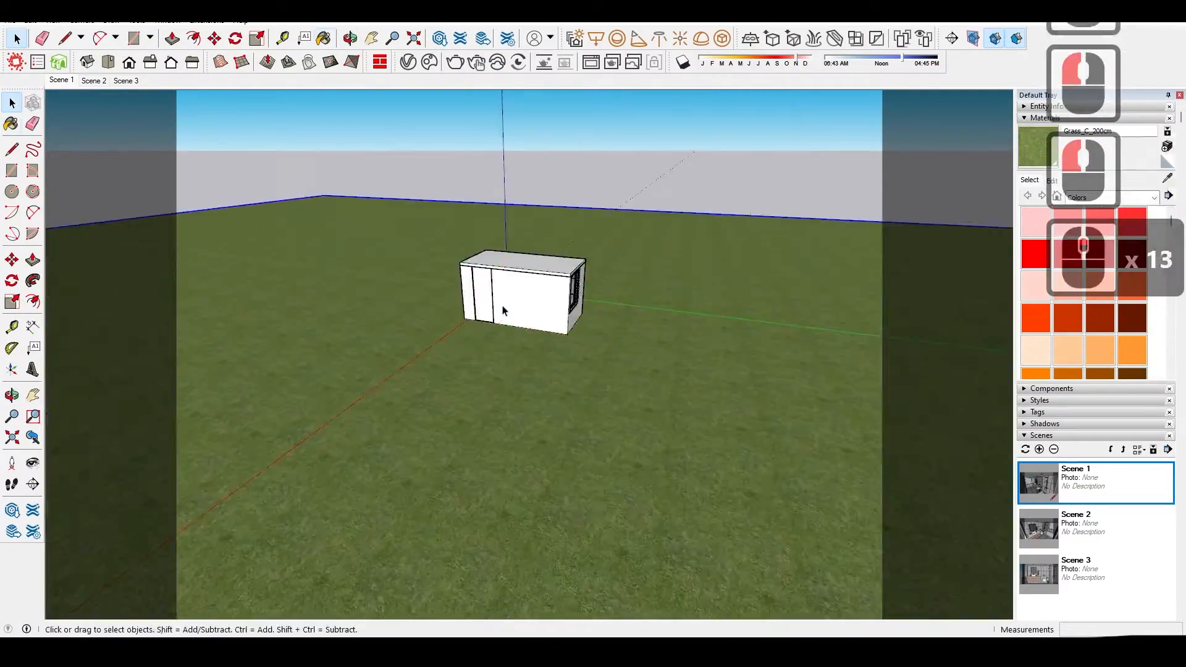
Step: Scatter Skatter Tall Grass from the local 3D Bazaar library over the ground around the building, painting its mask
scroll(502, 311, "up", 9)
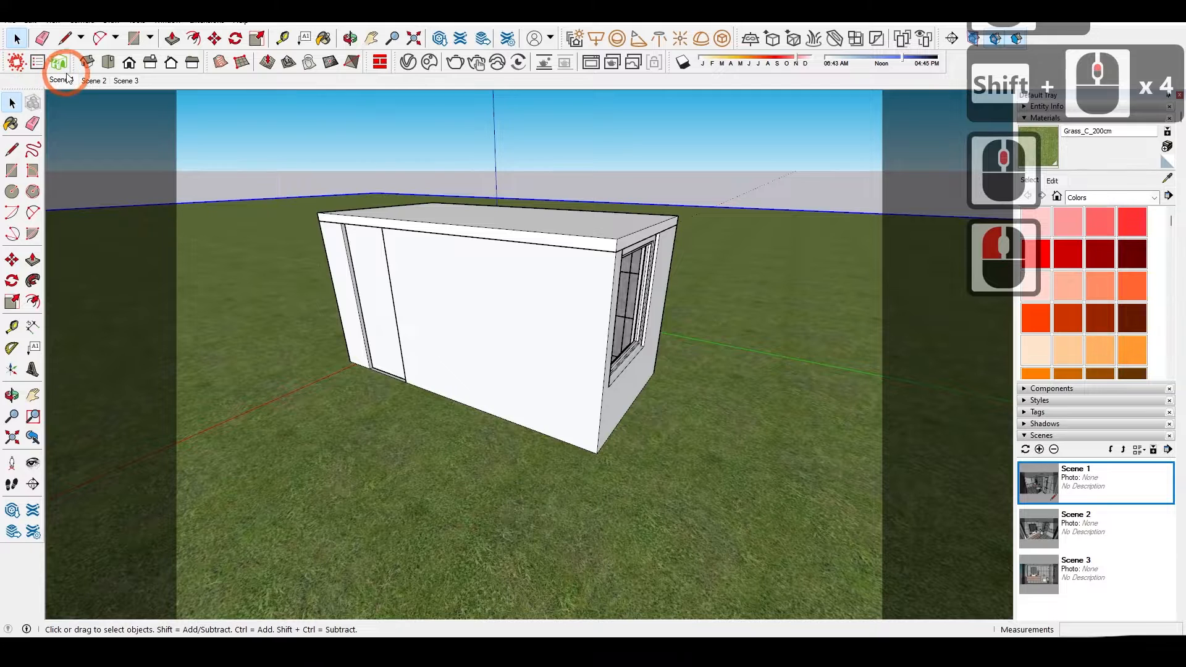
left_click(593, 133)
double_click(60, 63)
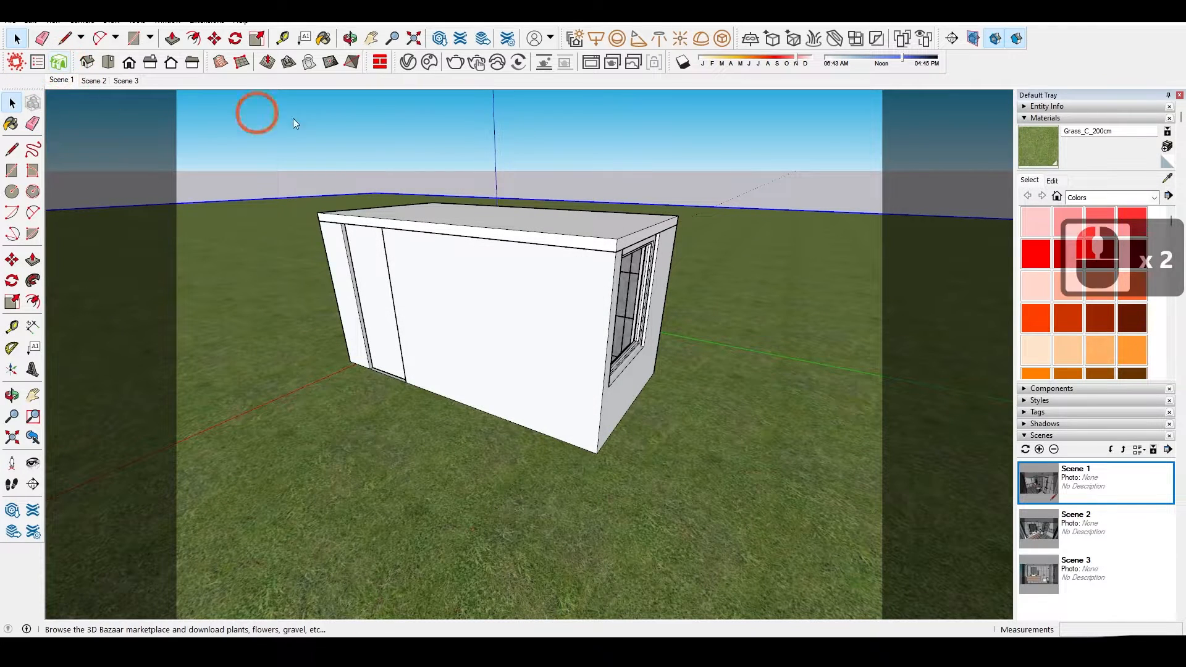
left_click_drag(408, 143, 482, 95)
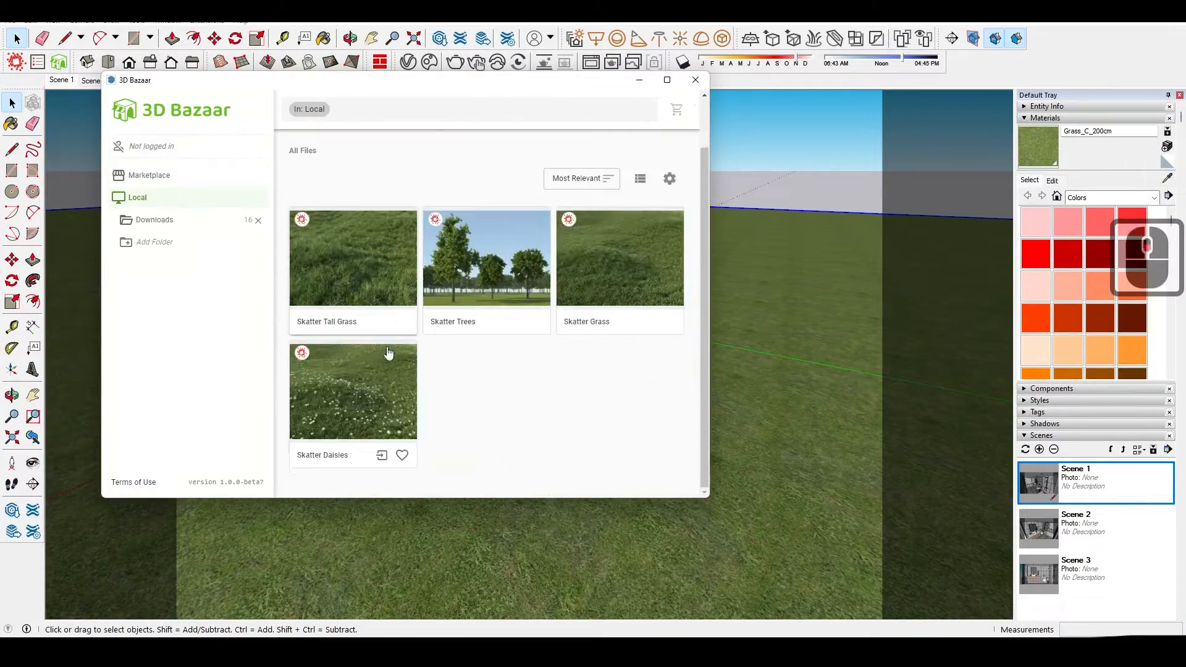
left_click(388, 352)
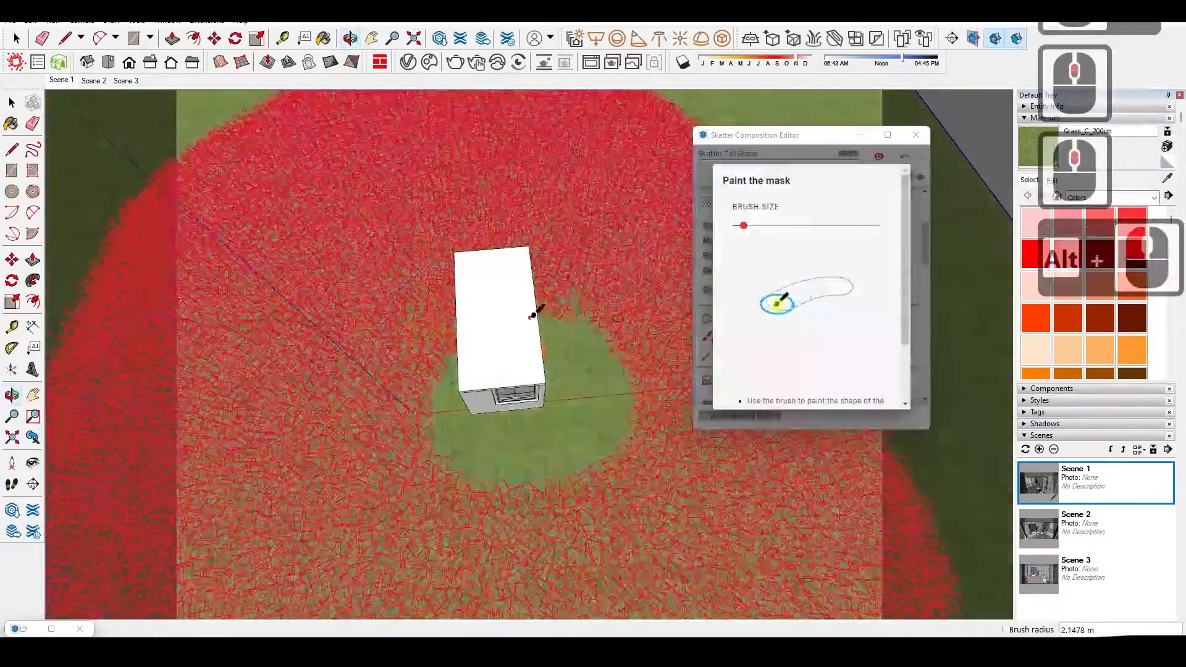
scroll(507, 369, "up", 3)
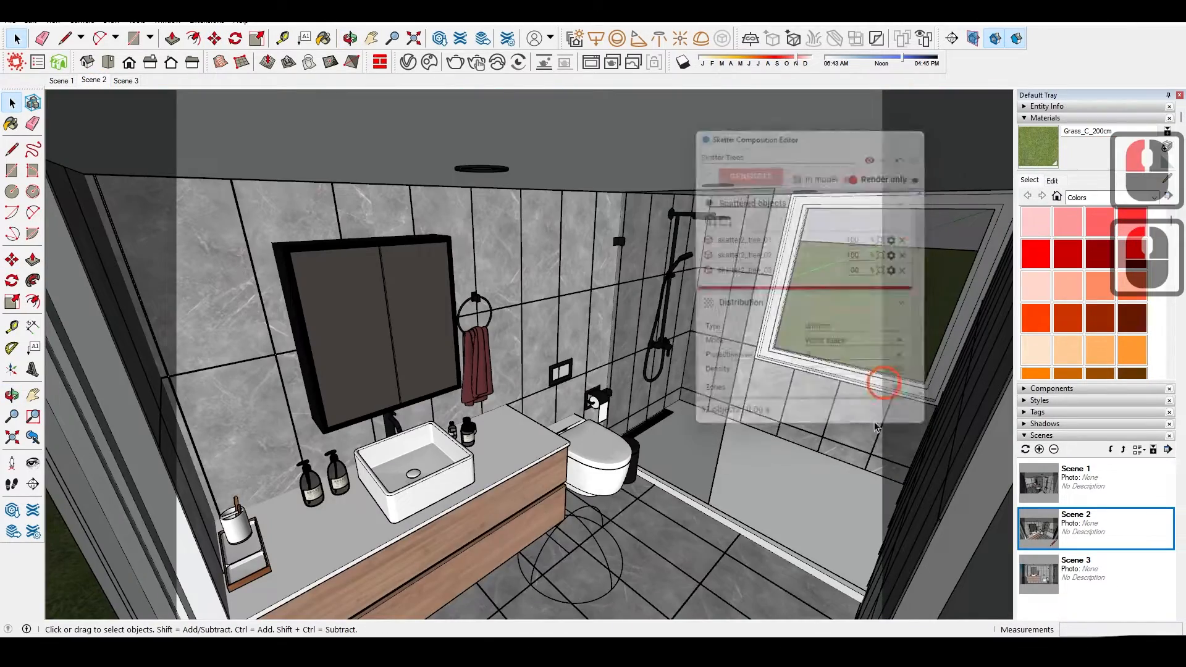
Step: Test-render Scene 2 with the outdoor vegetation in the V-Ray Frame Buffer and stop the render early
left_click(729, 633)
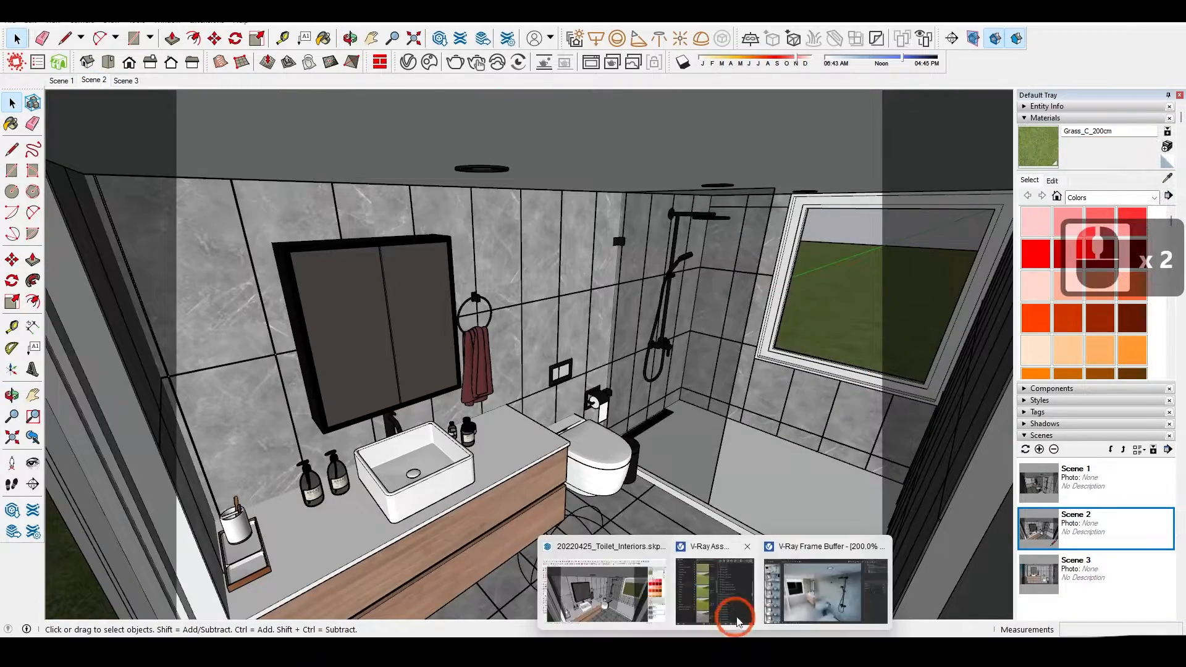
left_click(805, 591)
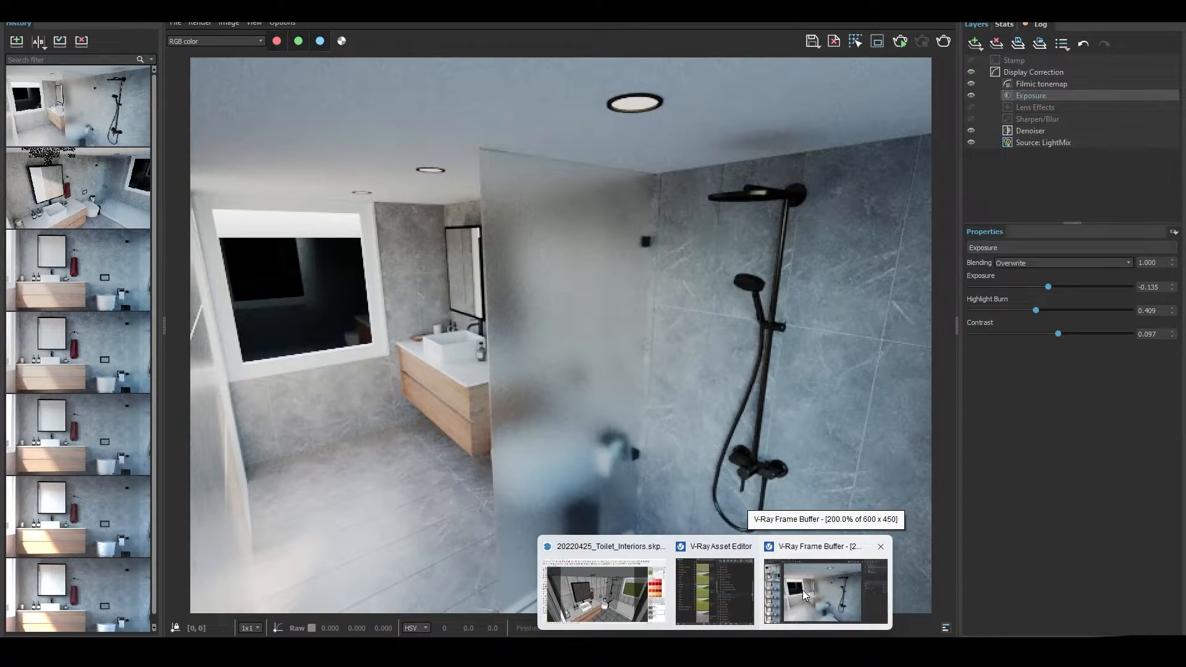
left_click(805, 596)
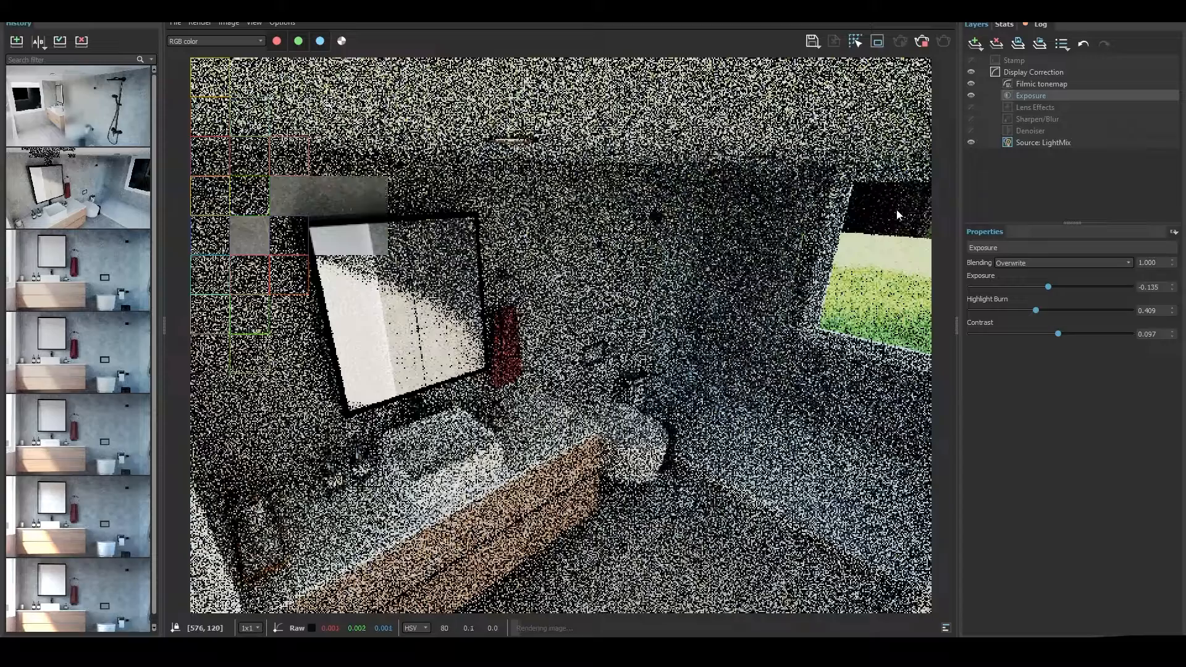
left_click(921, 41)
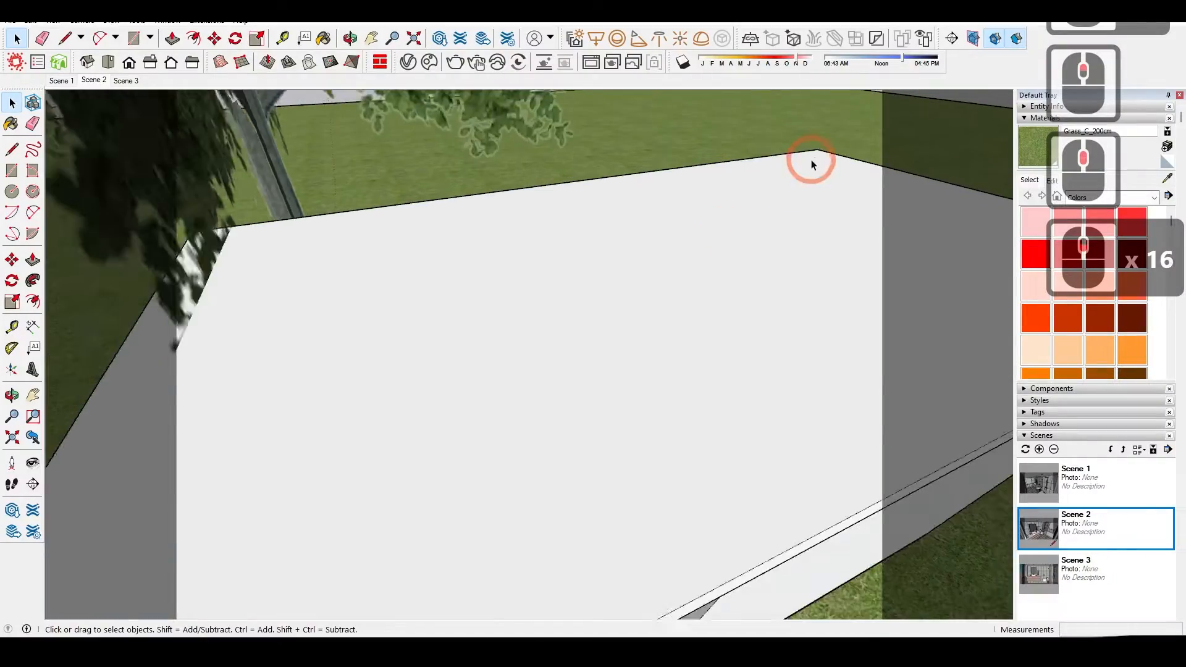
Step: Add a V-Ray Infinite Plane on the sloping edge of the grass terrain outside the building
scroll(811, 164, "down", 20)
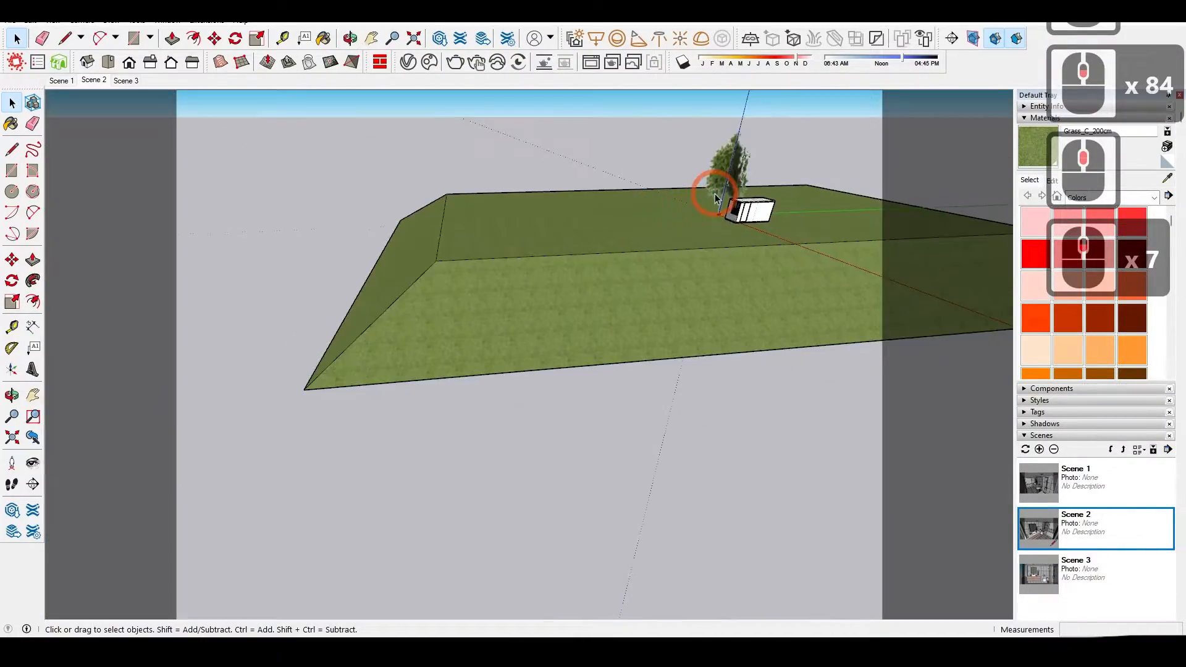
middle_click_drag(716, 198, 681, 214)
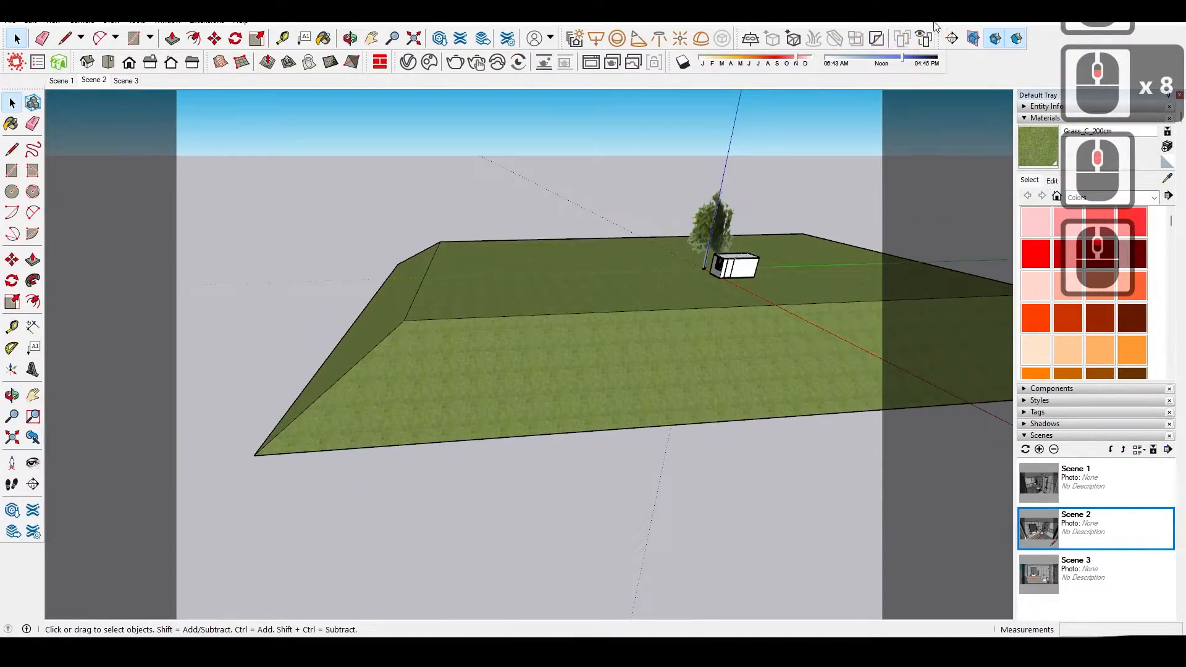
left_click(752, 40)
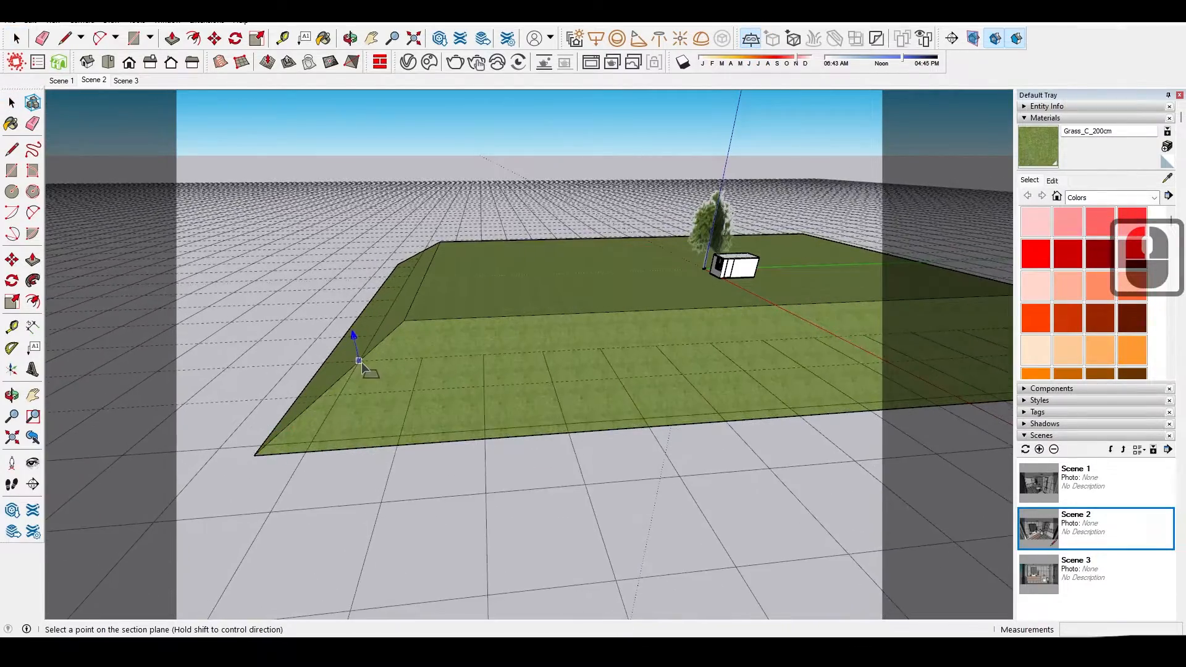
left_click(372, 365)
middle_click_drag(402, 331, 461, 344)
scroll(461, 345, "down", 6)
key("space")
scroll(474, 331, "up", 6)
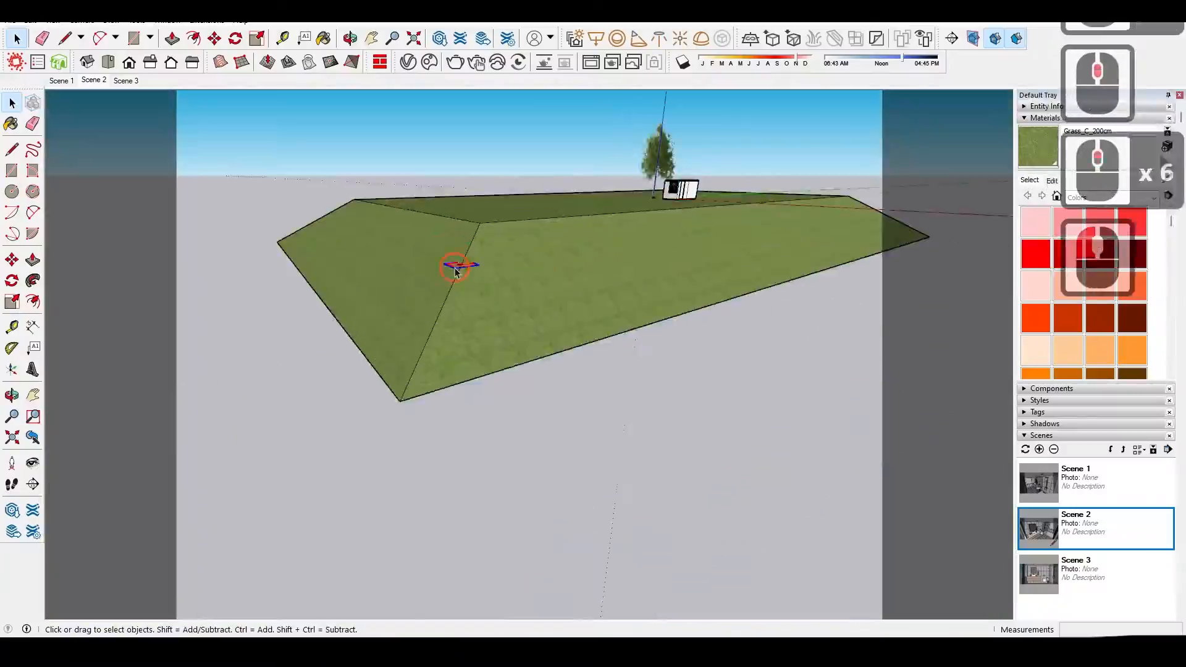
scroll(455, 270, "down", 5)
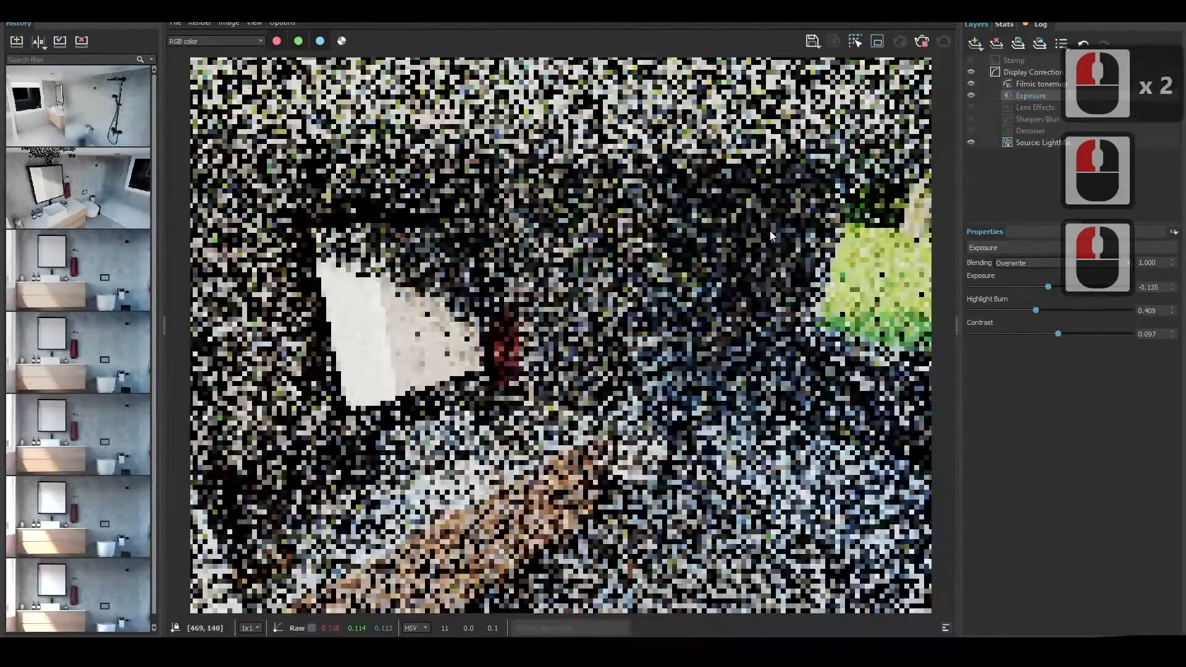
Step: Render Scene 2 again with the outdoor ground and open the Source: LightMix layer's properties
left_click(1048, 142)
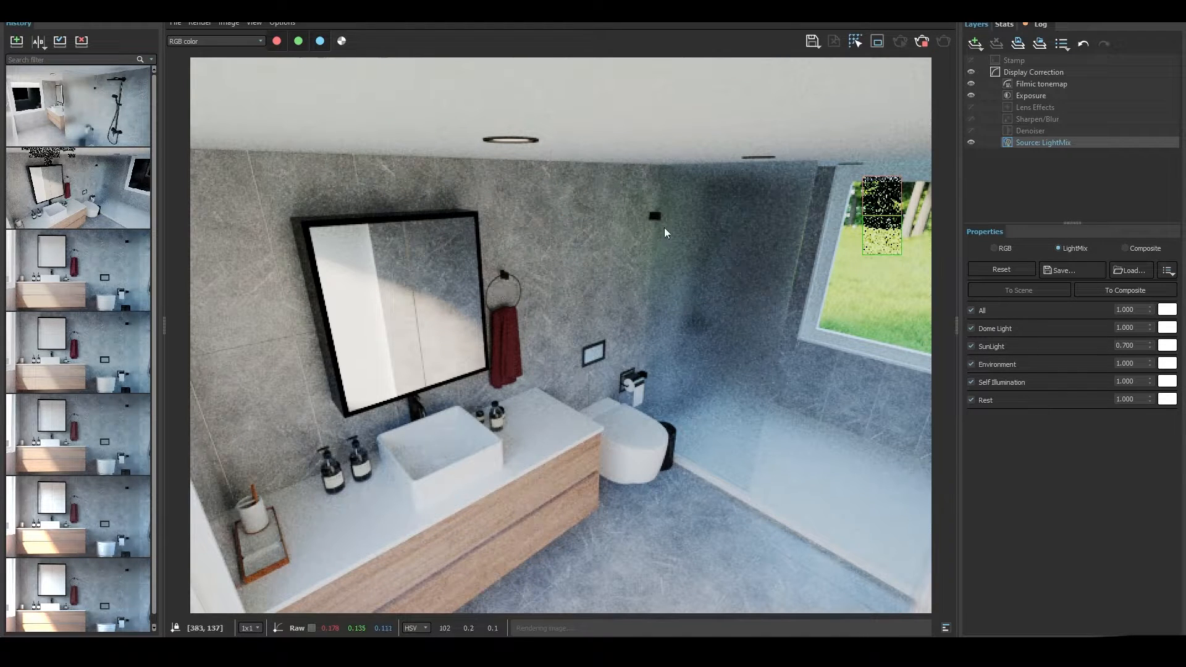
double_click(858, 45)
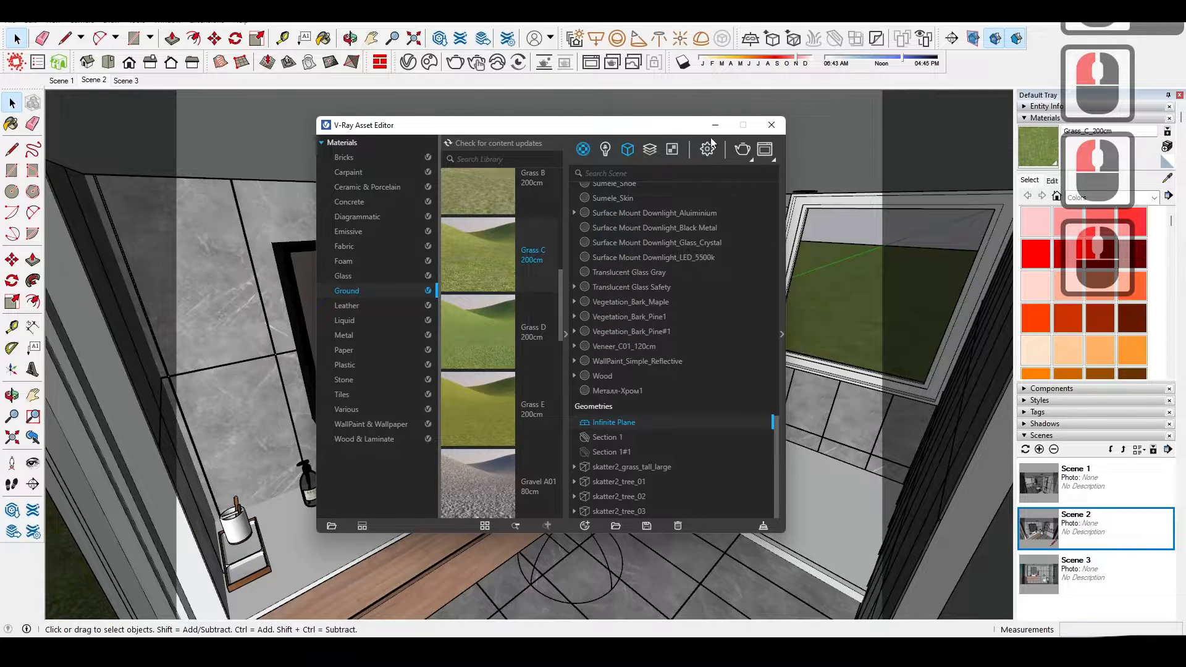
Step: In the V-Ray render settings, raise the quality to High and set the Noise Limit to 0.05
left_click(707, 149)
left_click_drag(742, 243, 755, 242)
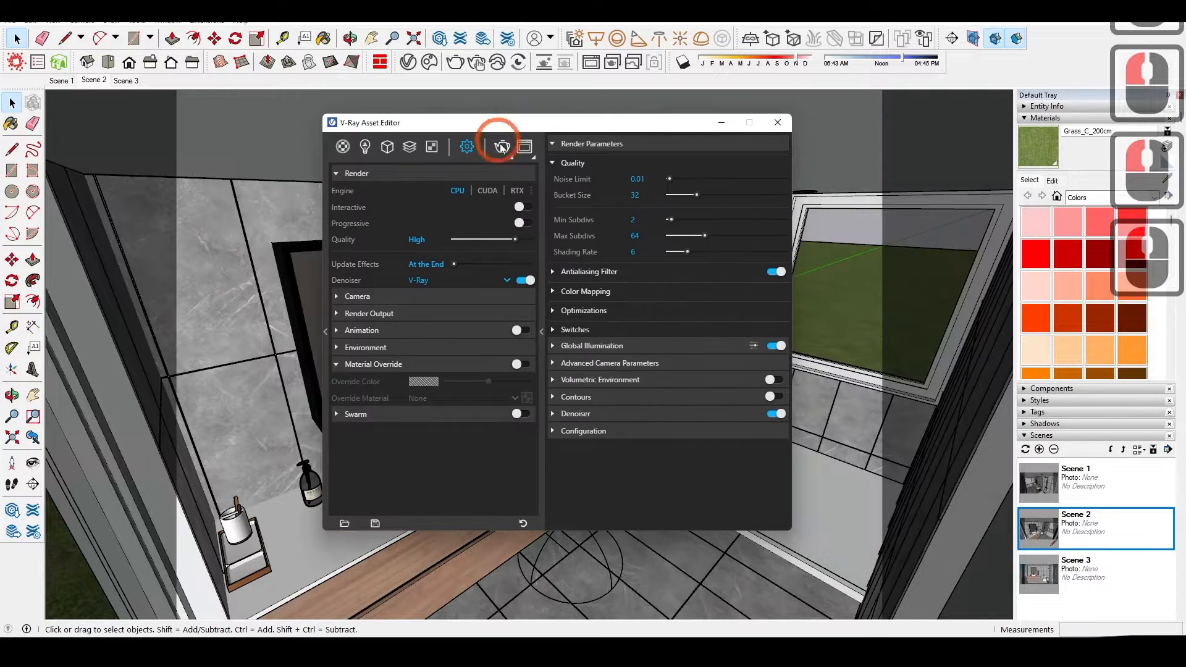
double_click(639, 179)
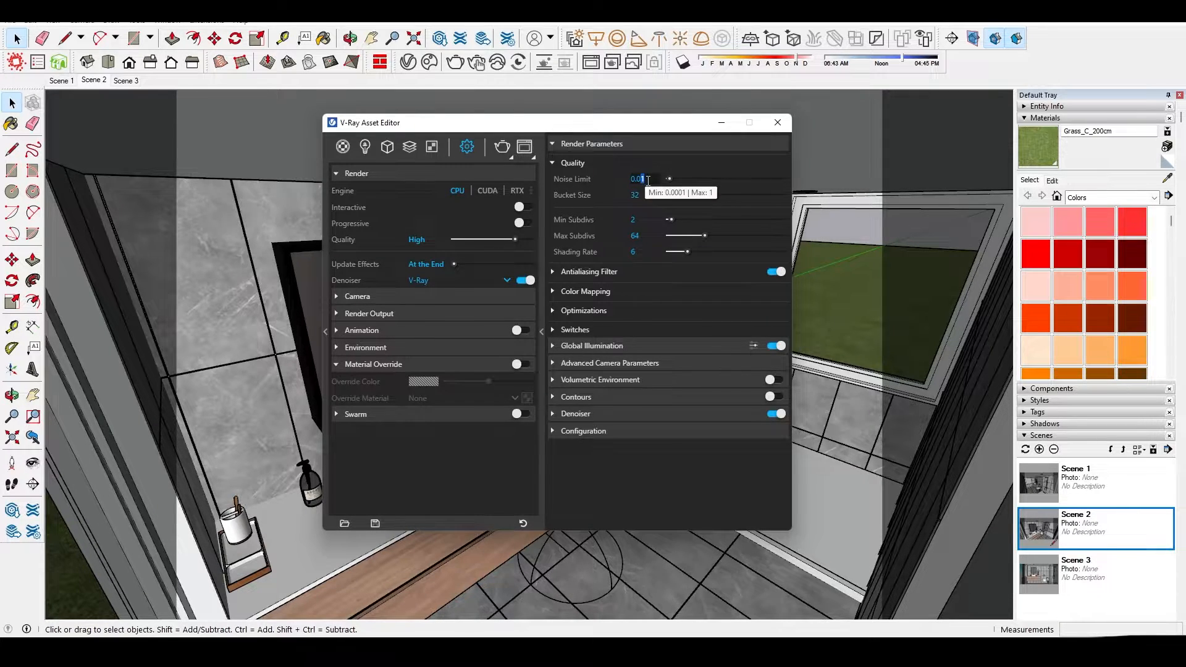
type("5")
left_click(582, 423)
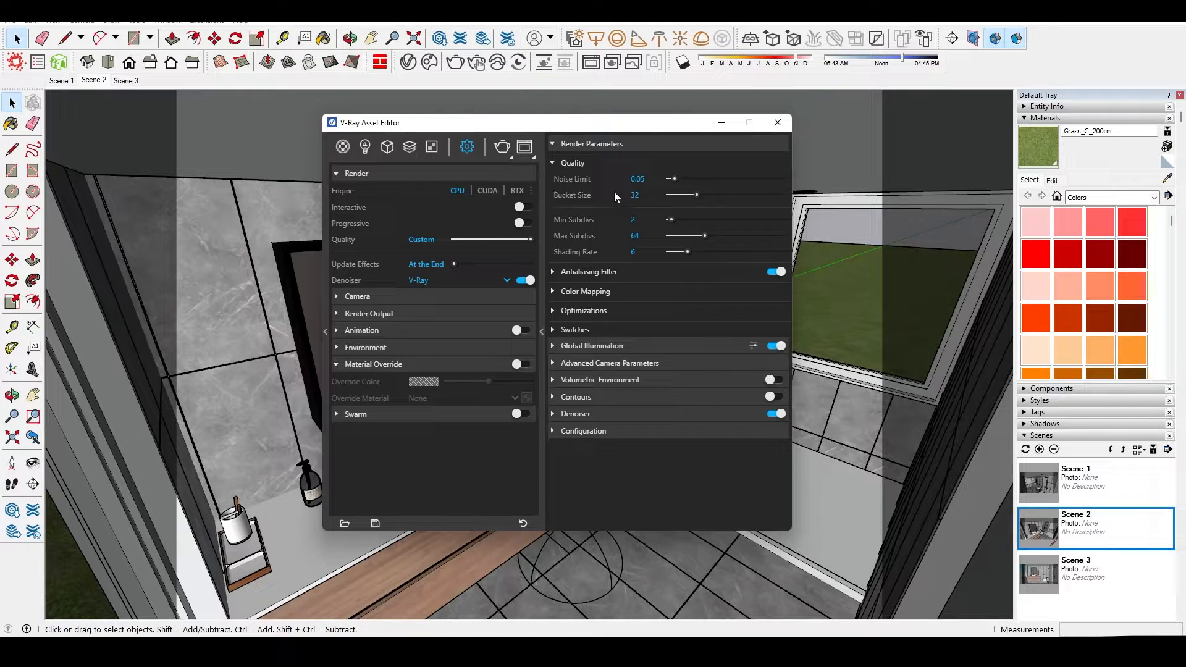
Step: Set the render output width to 1920 pixels with the 4:3 picture aspect ratio kept
left_click(337, 297)
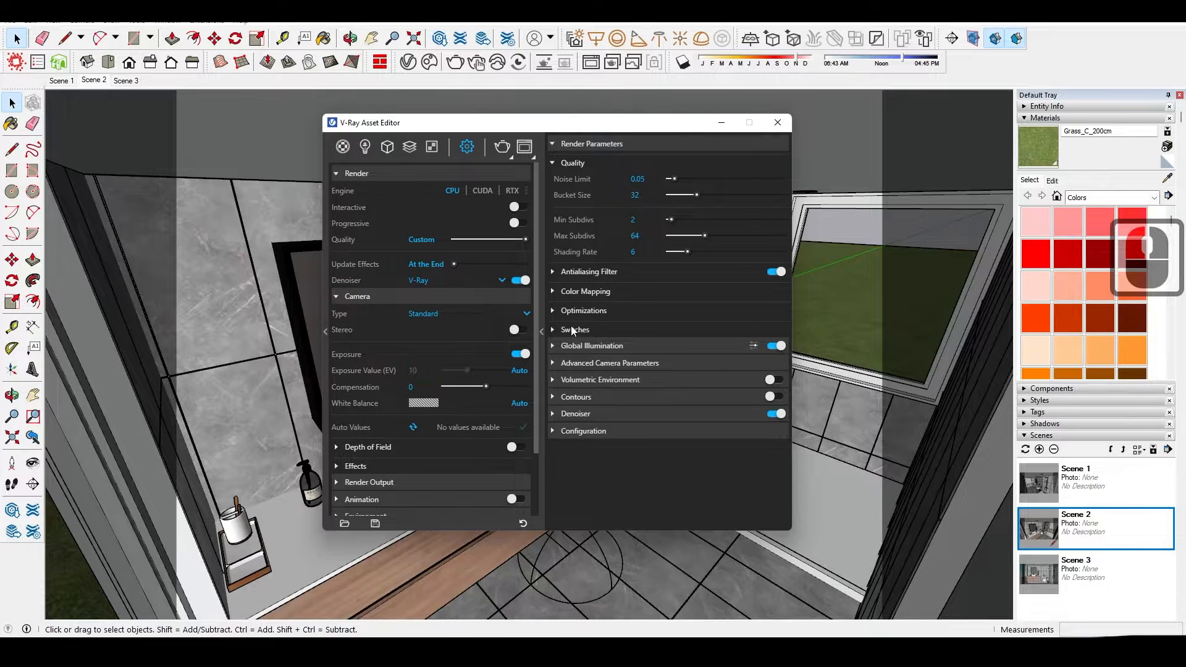
left_click(338, 297)
left_click(337, 314)
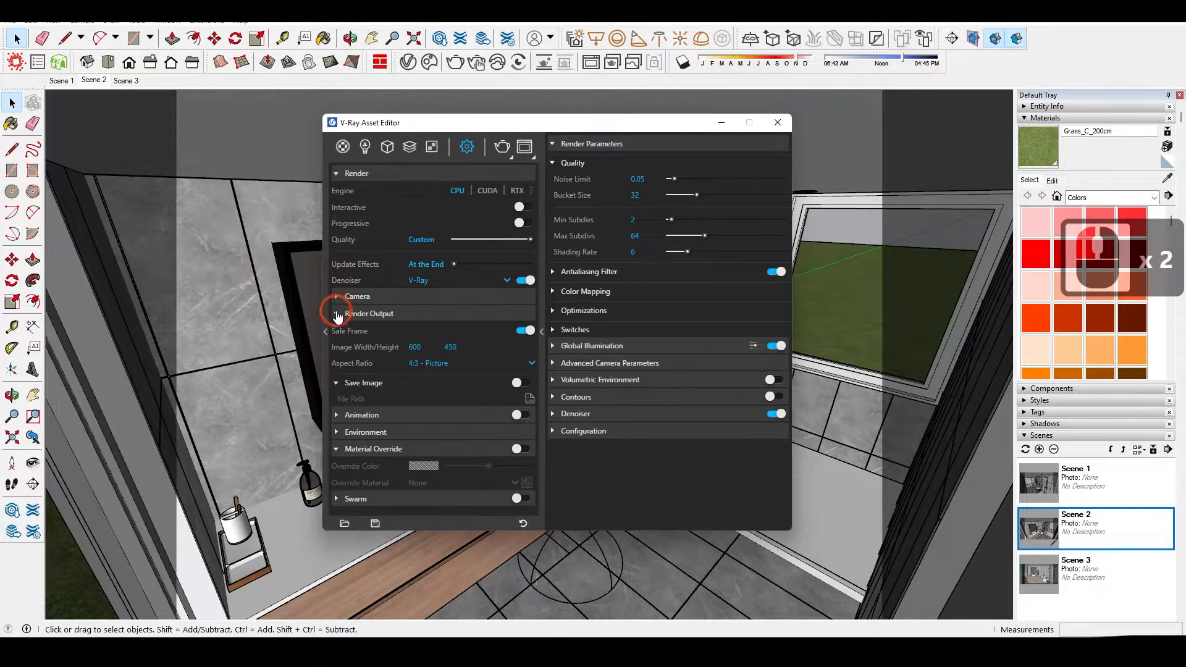
double_click(412, 347)
type("1920")
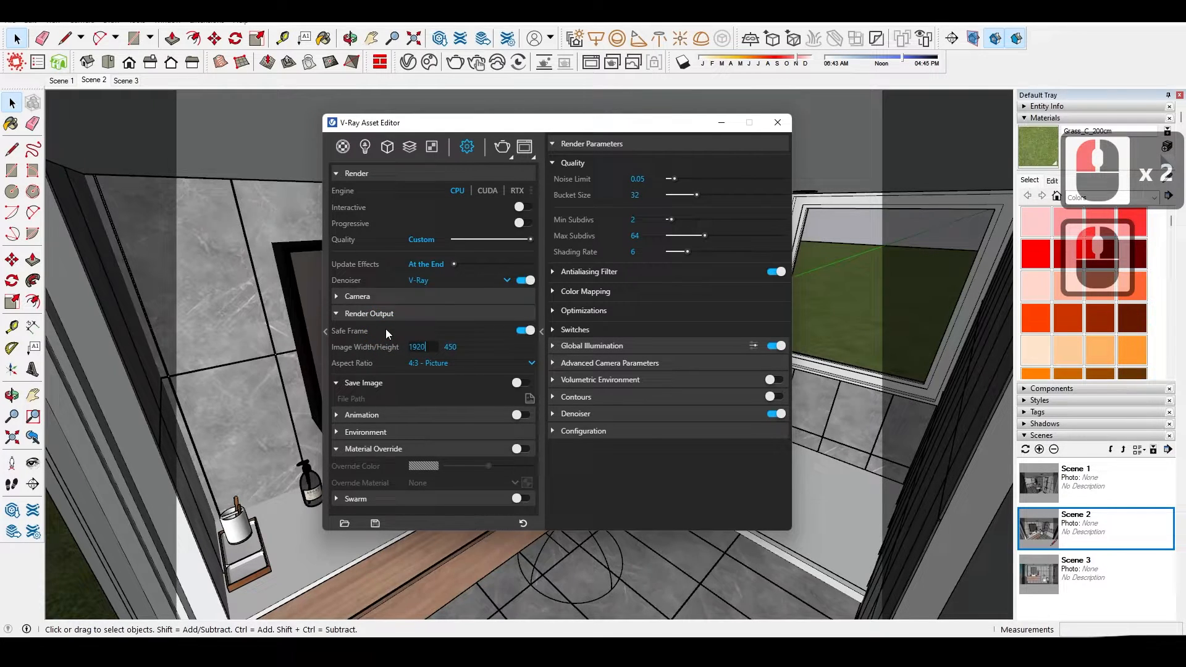
left_click(511, 424)
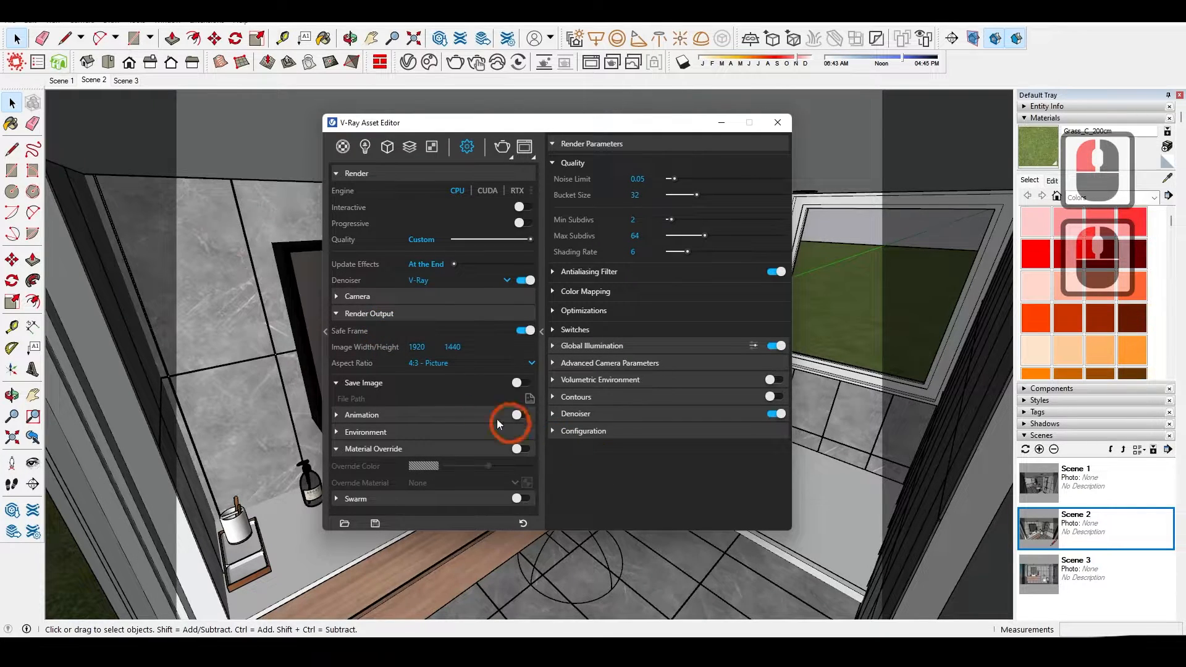
Step: Go through the saved scenes and delete Scene 2
left_click(485, 228)
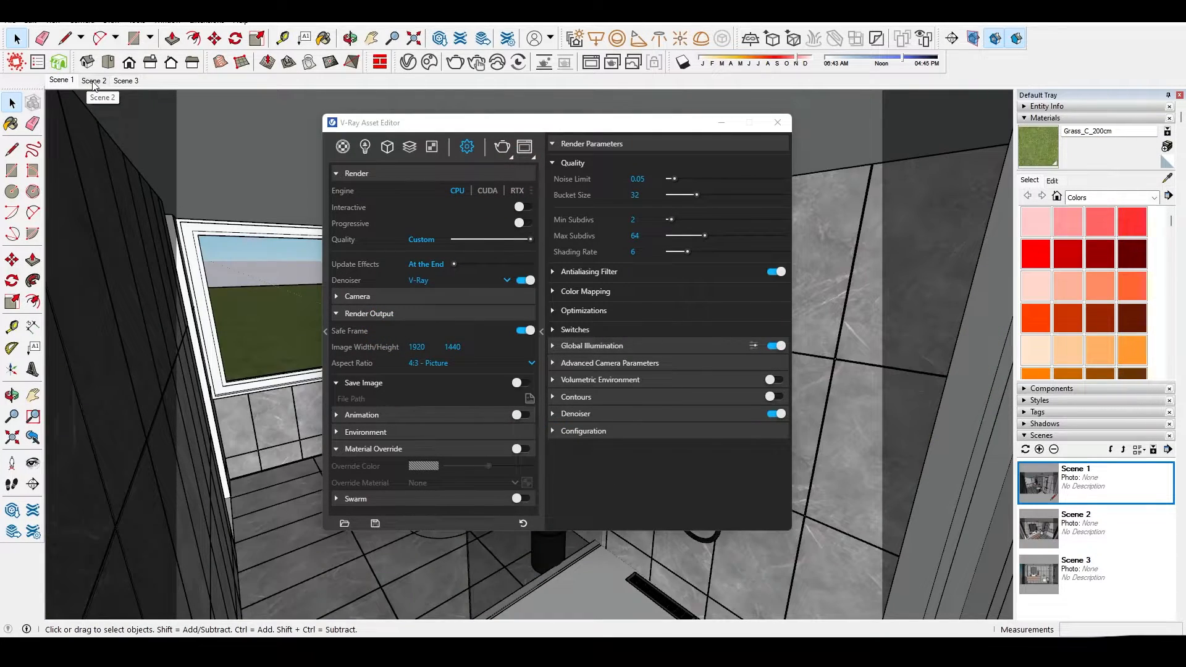
left_click(94, 81)
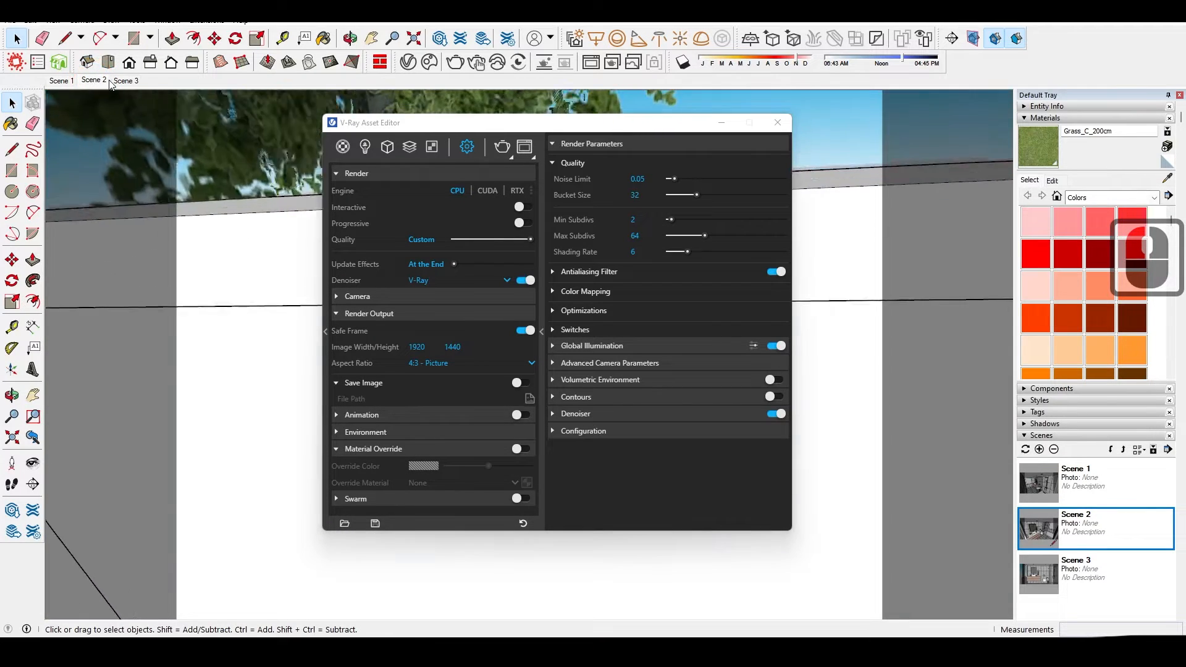
left_click(118, 81)
left_click(94, 81)
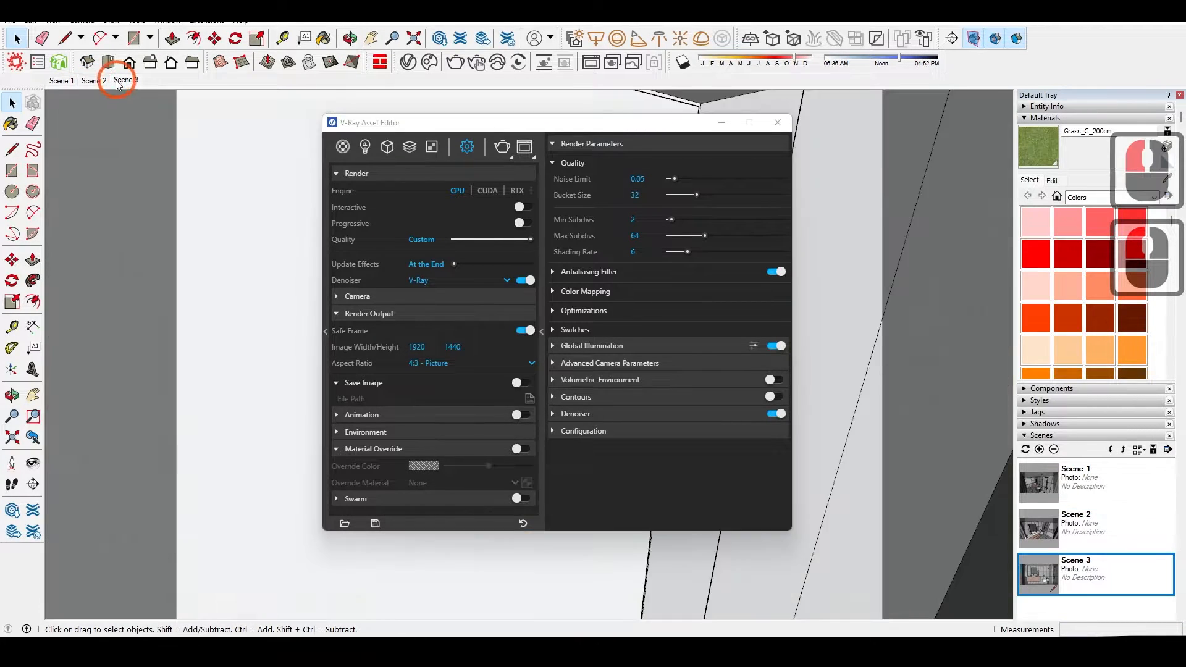
right_click(95, 83)
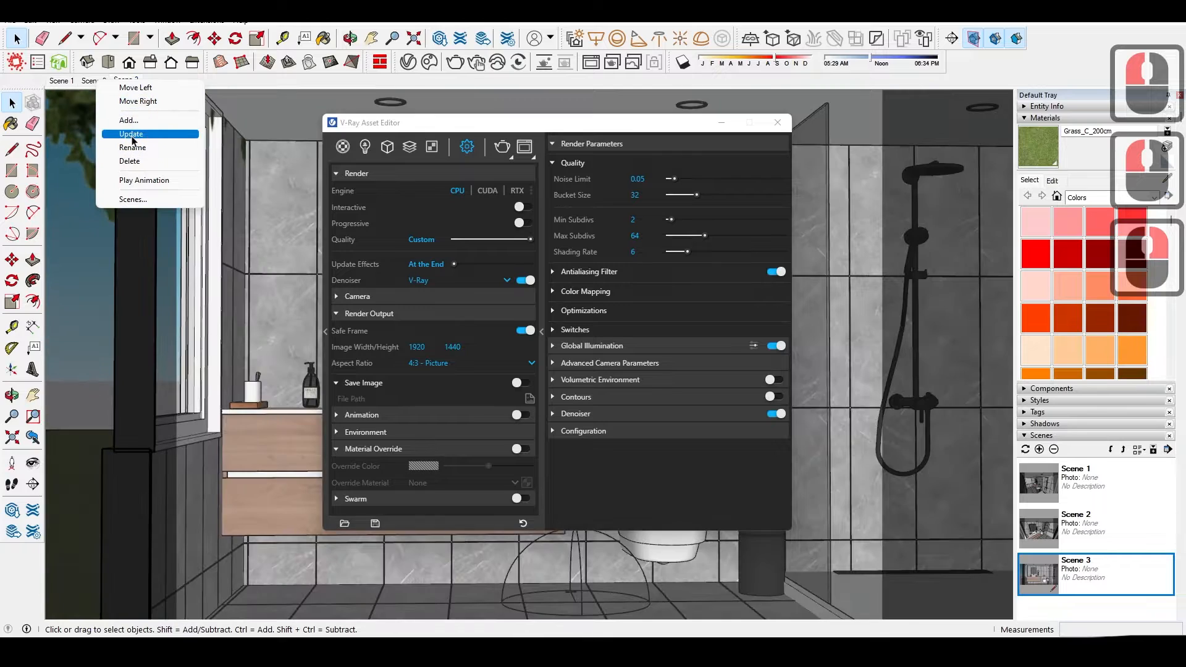
left_click(131, 162)
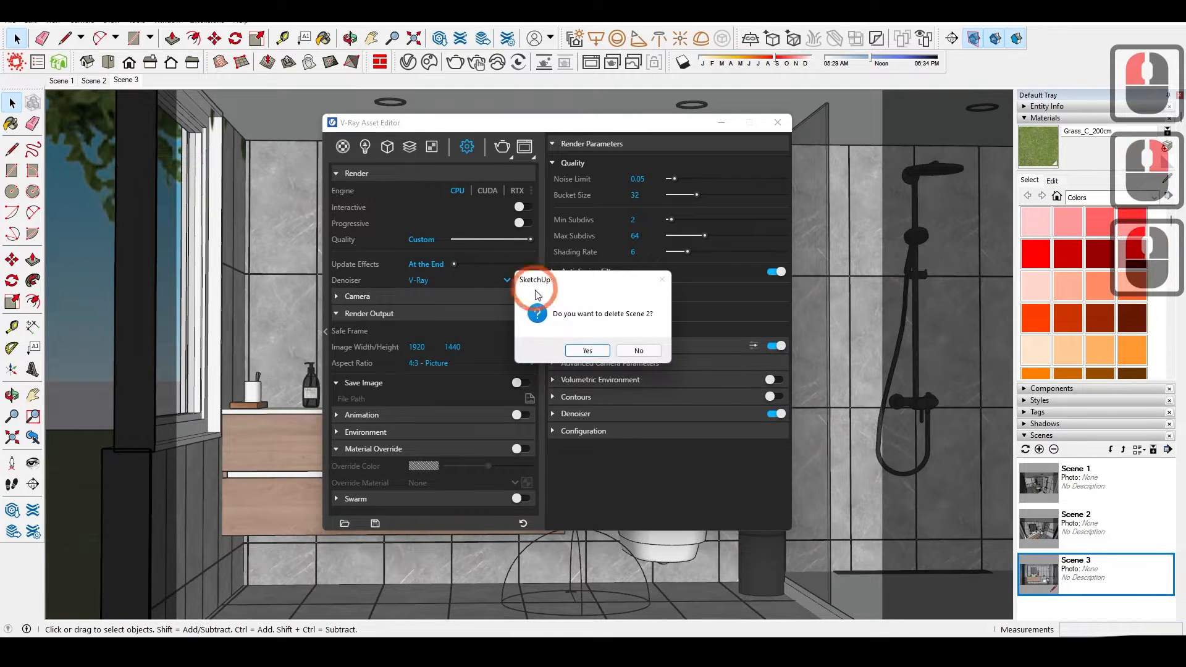
left_click(595, 351)
Step: Enable automatic saving of the rendered images as png and start a batch render of the remaining scenes
left_click(517, 383)
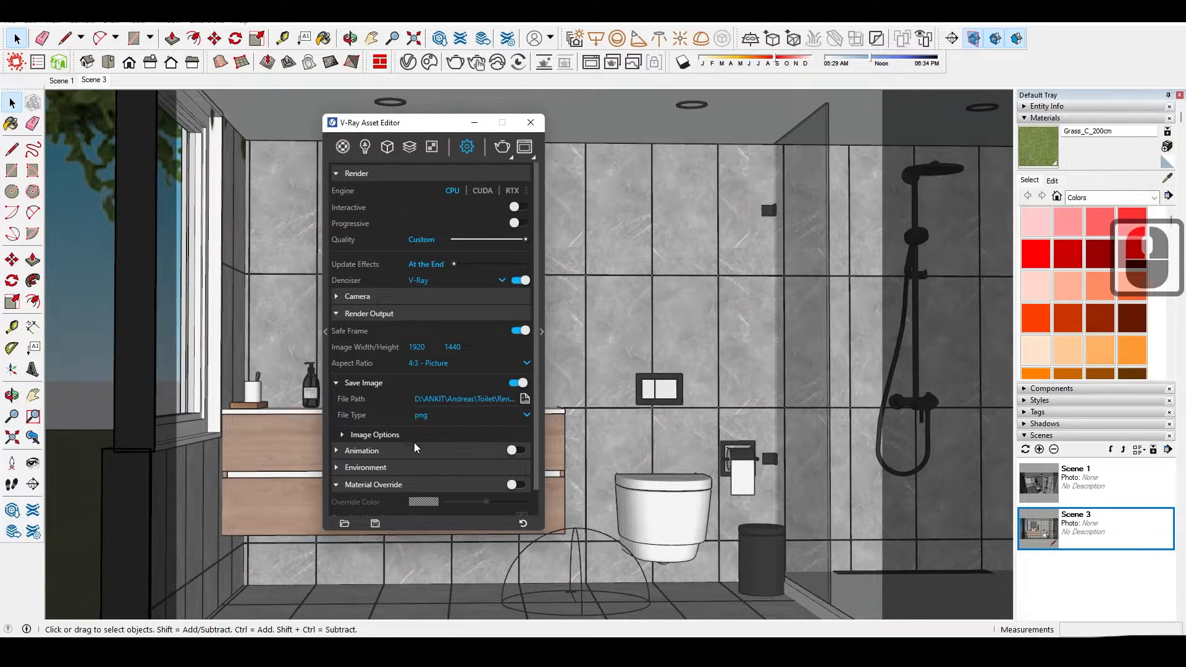
left_click(336, 383)
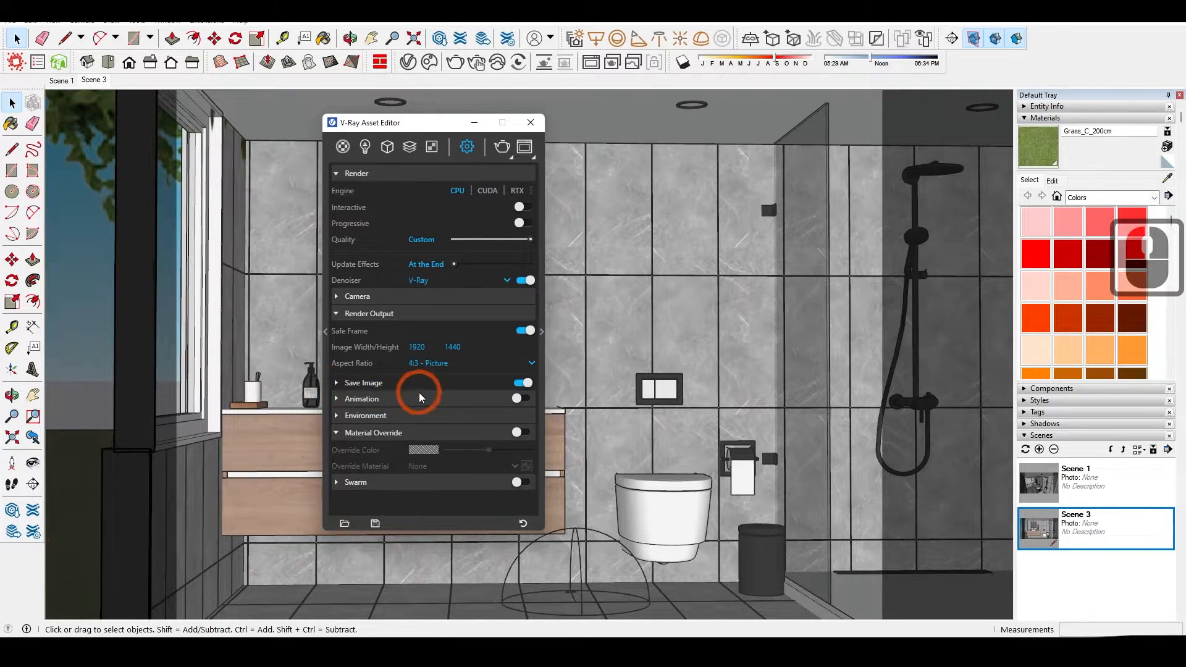
left_click(614, 62)
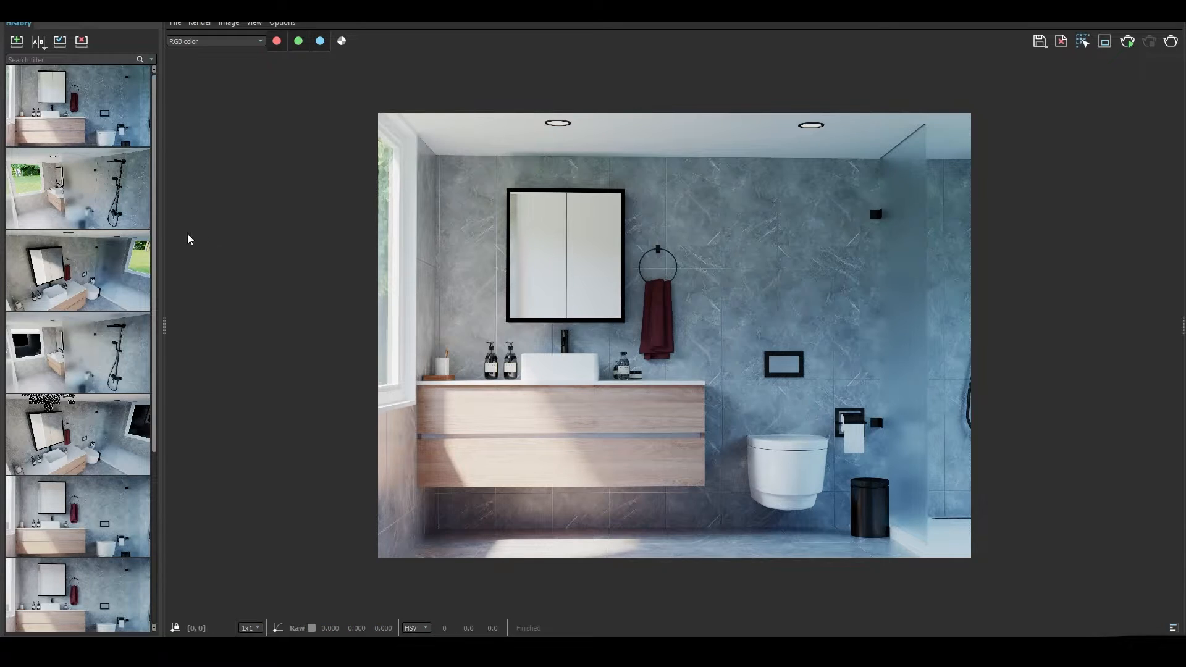
Step: Load the 1920x1440 shower-view render from the history, show its correction layers and turn off the Filmic tonemap
double_click(87, 209)
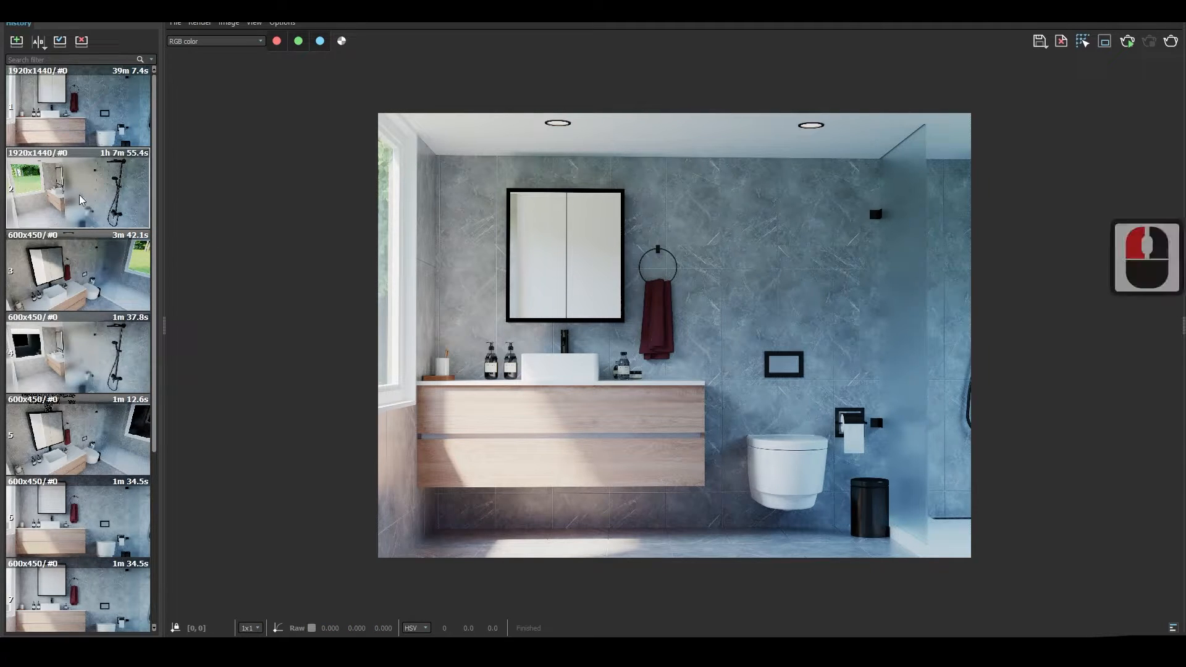
double_click(1181, 324)
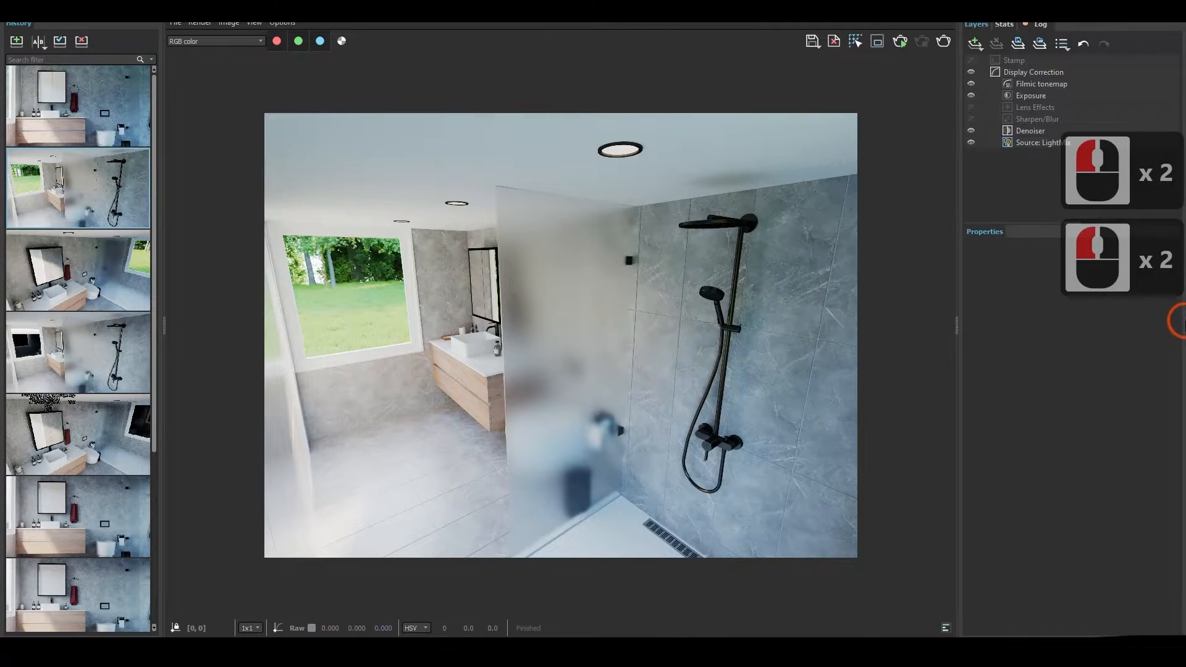
left_click(971, 84)
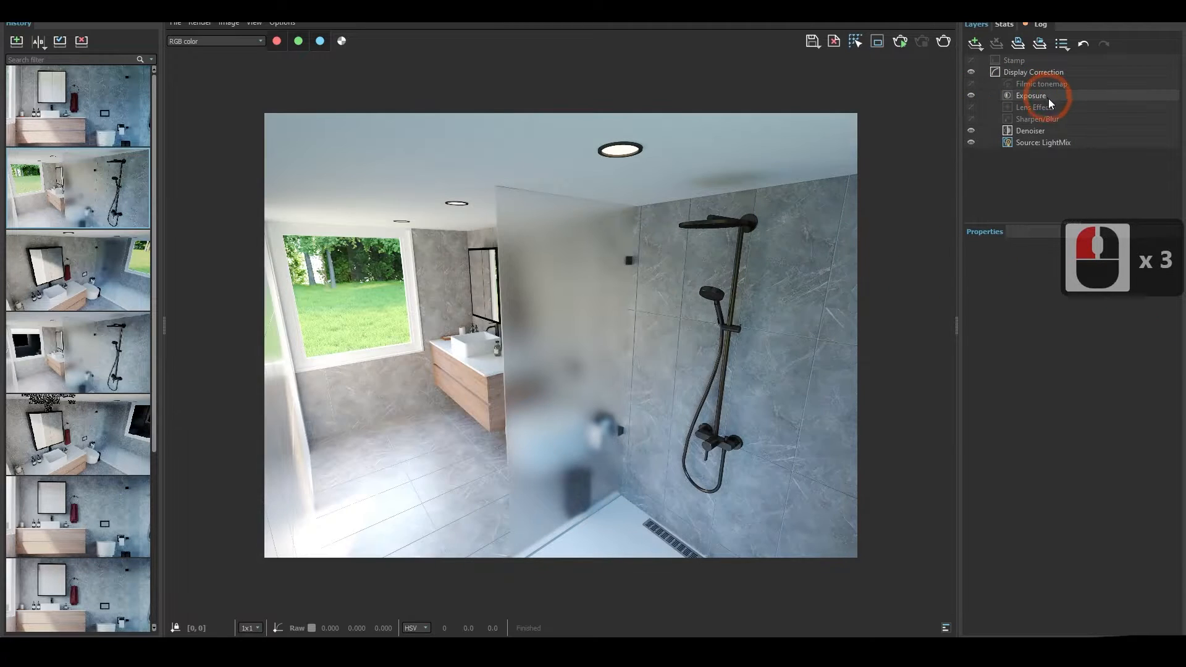
Step: Lower the shower render's exposure to about 0.019 and fine-tune its contrast
left_click(1051, 97)
left_click(1055, 287)
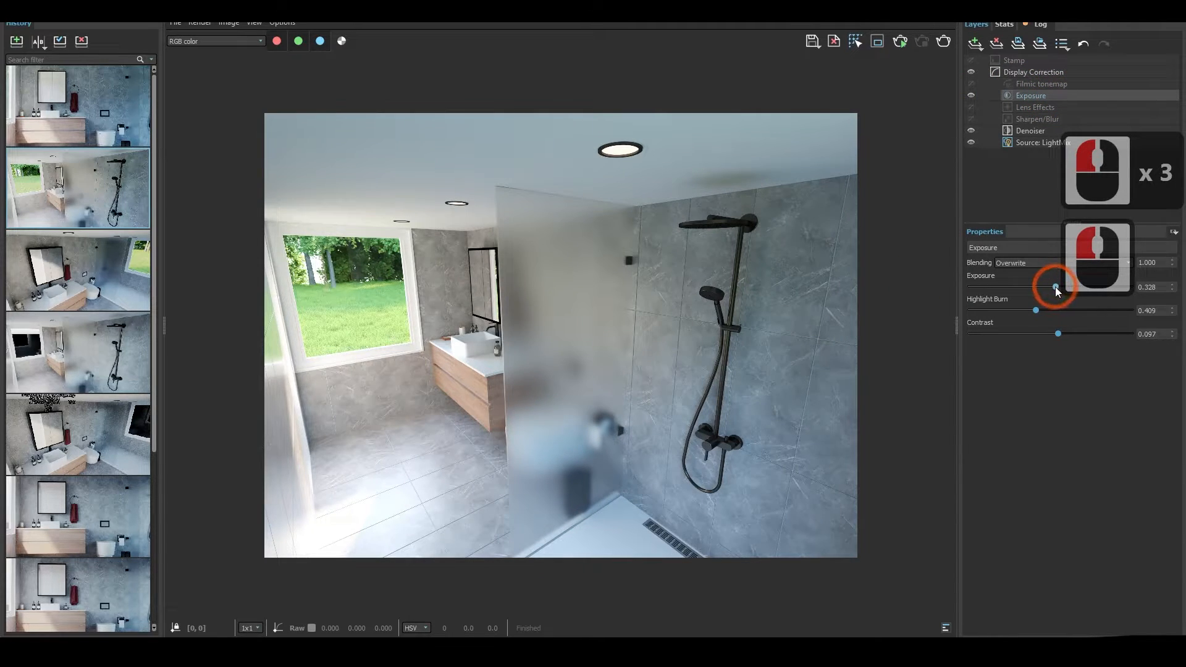
left_click_drag(1055, 286, 1050, 287)
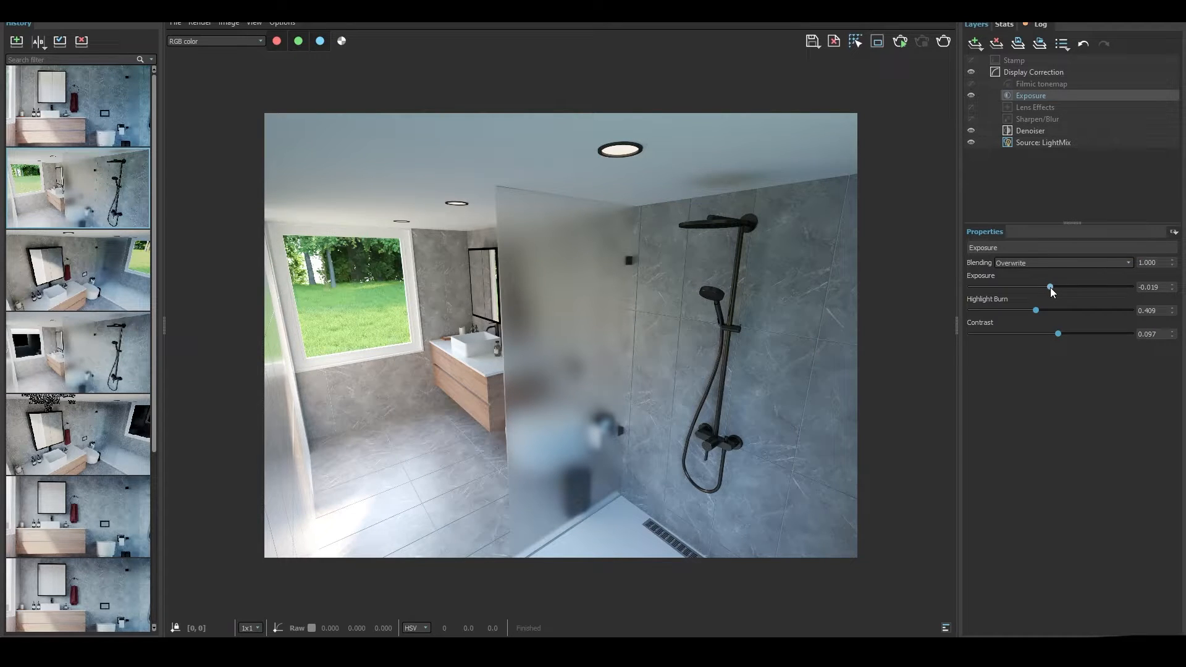
left_click(1058, 333)
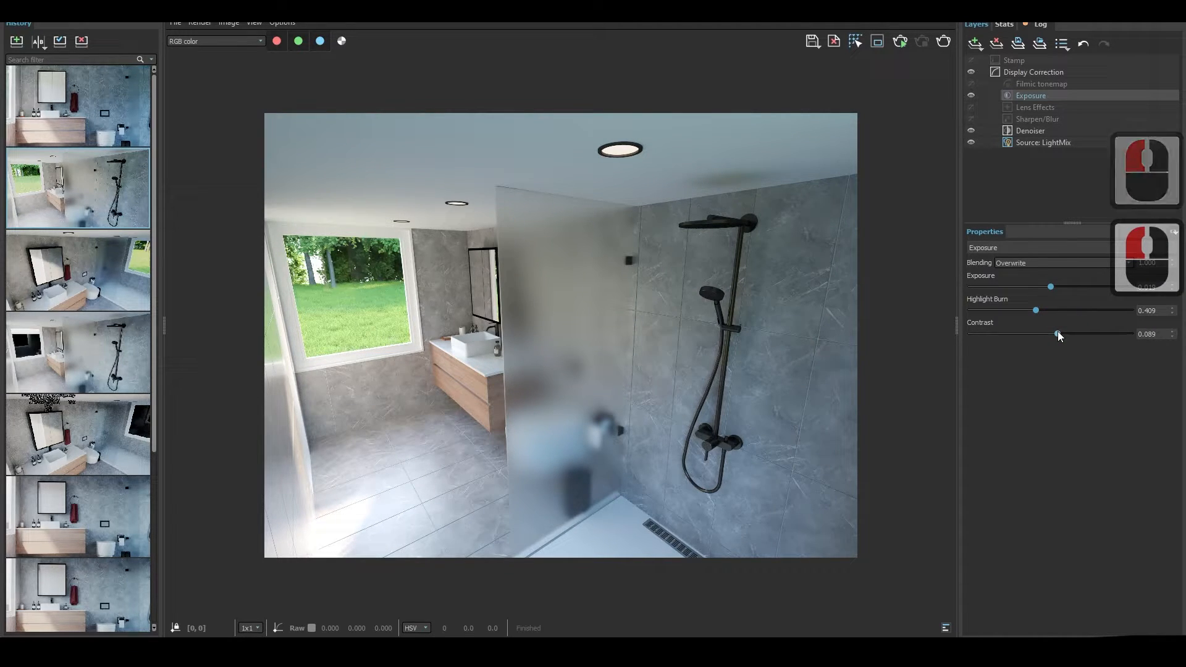
left_click_drag(1057, 331, 1056, 333)
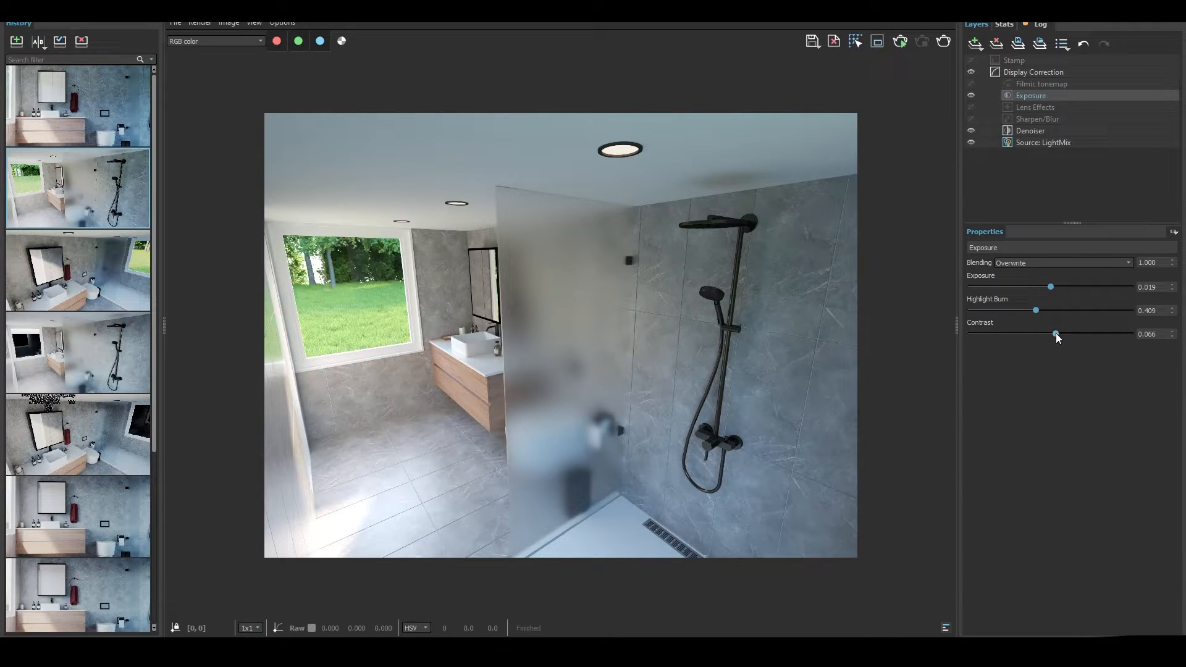
left_click_drag(1055, 332, 1059, 333)
Step: Adjust the exposure of the vanity-view render with the Filmic tonemap off and compare it with the shower view
double_click(970, 90)
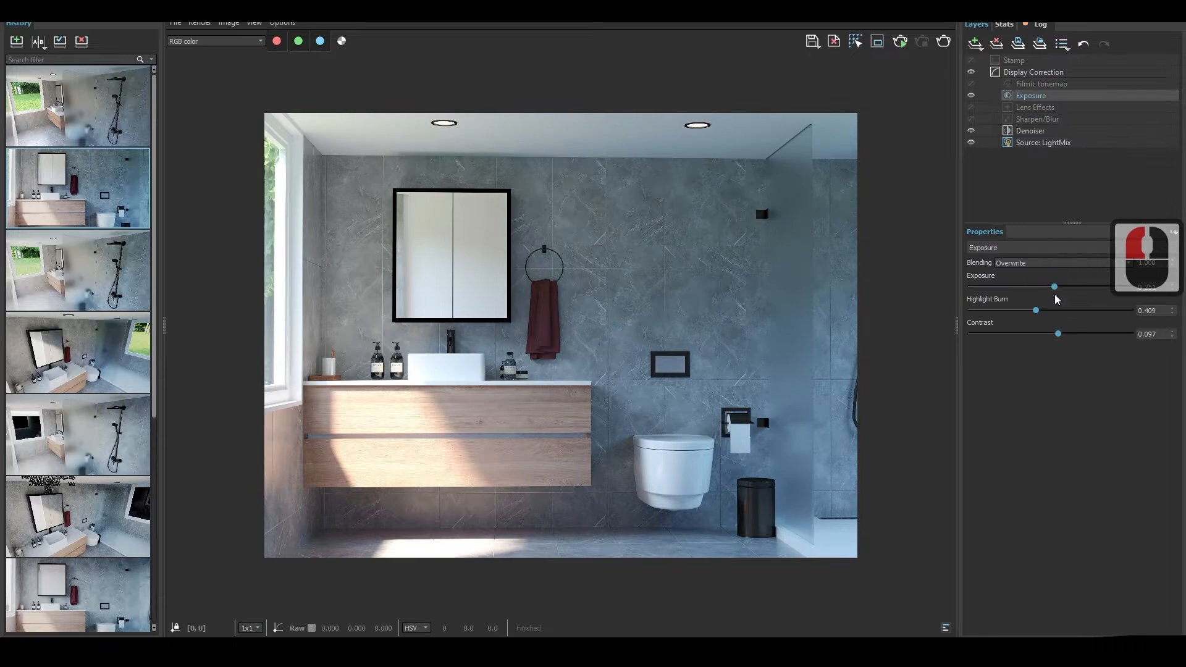
left_click(1054, 283)
double_click(102, 198)
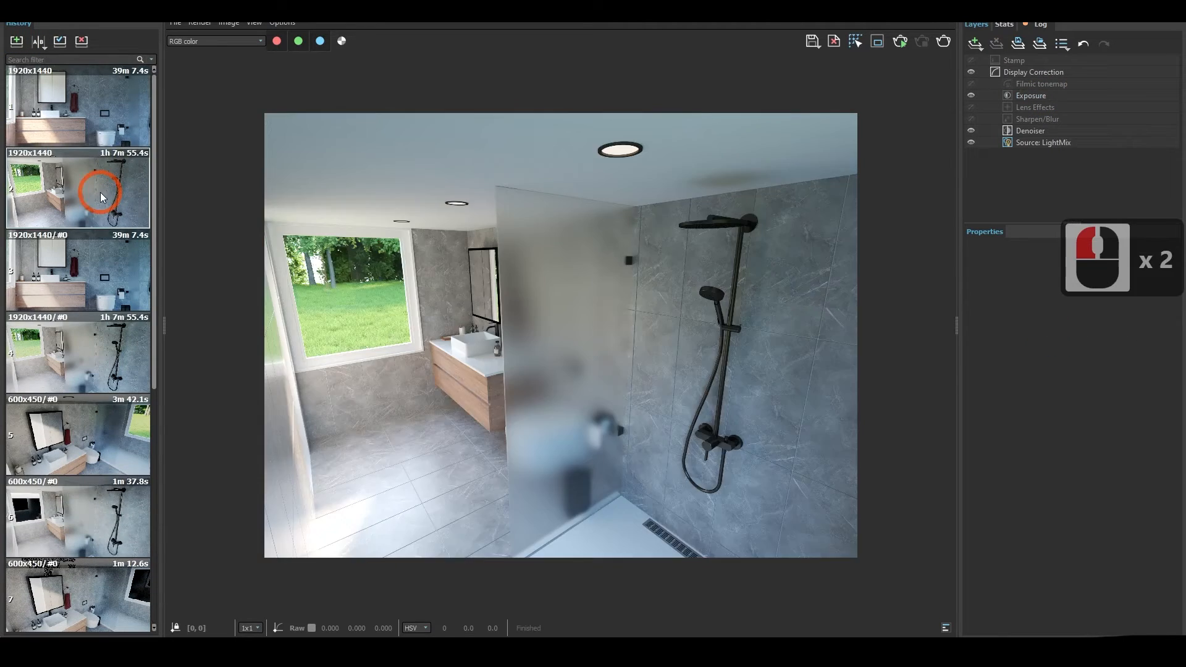
Step: Reload the vanity render and set Highlight Burn to 0.286, Contrast to 0.158 and the LightMix Dome Light to 0.500
double_click(99, 120)
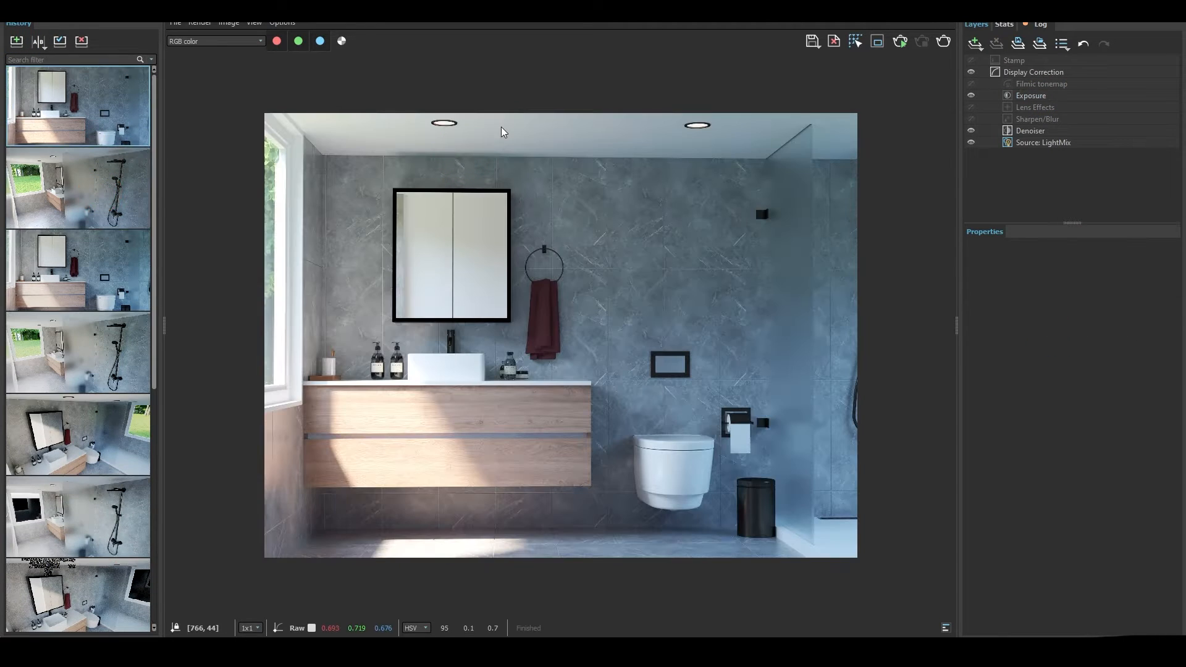
left_click(1032, 95)
left_click_drag(1021, 311, 1015, 311)
left_click(1040, 142)
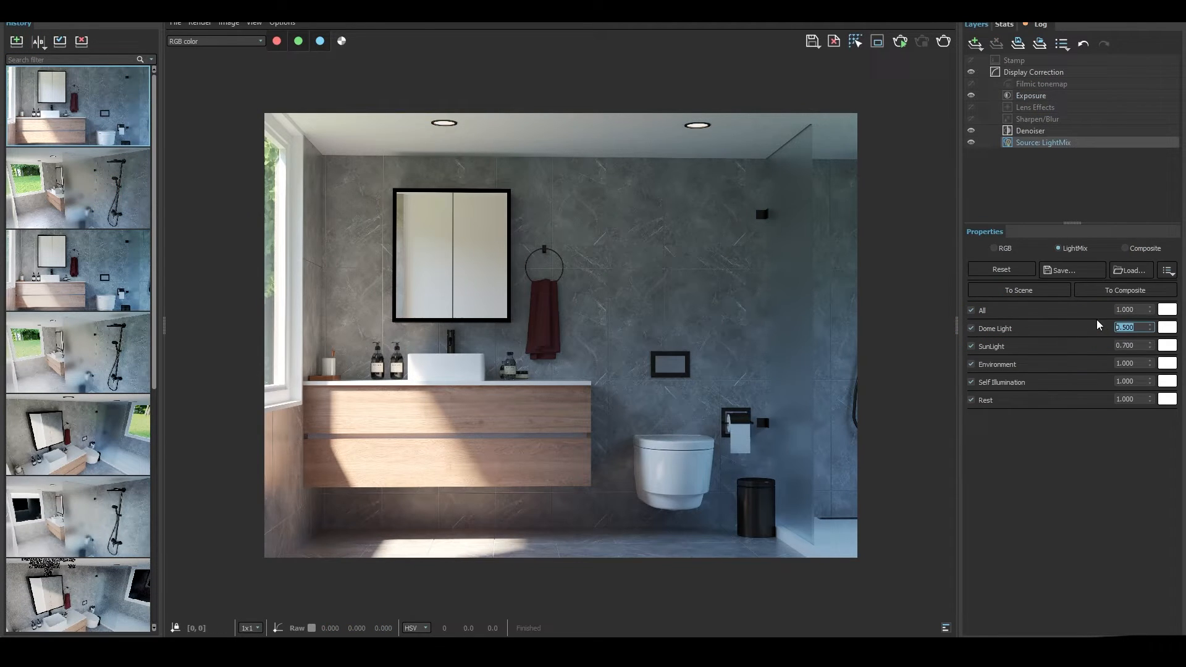
left_click(1055, 402)
left_click(1030, 130)
left_click(1031, 95)
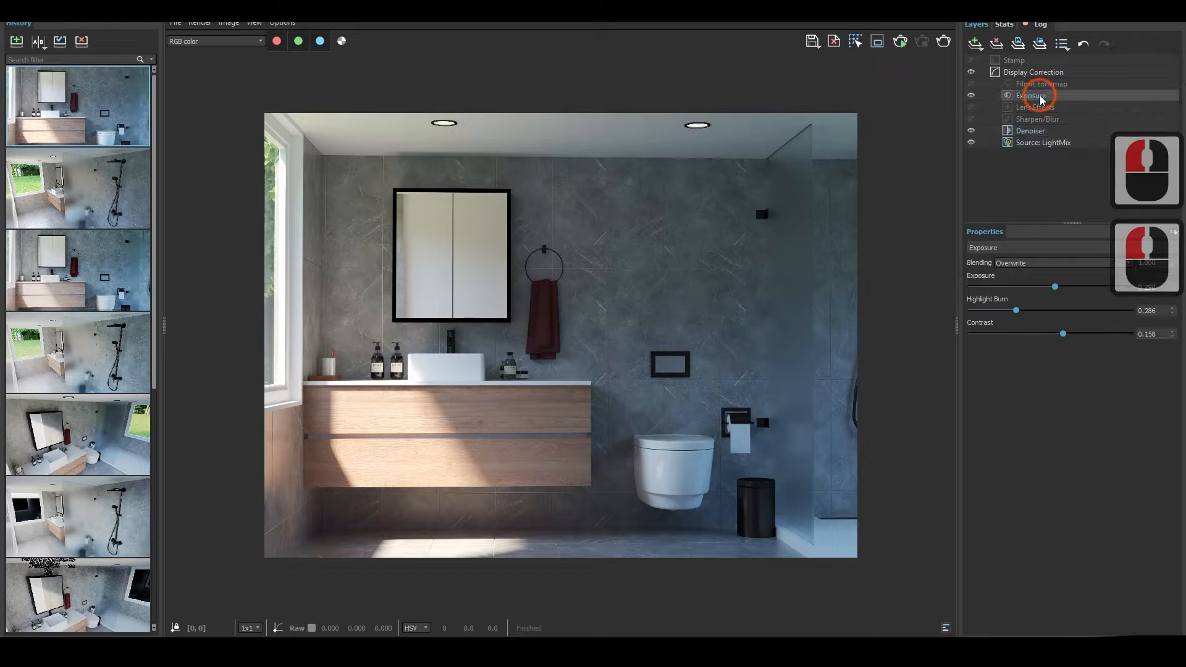
Step: Set the vanity render's LightMix SunLight to 0.600 and save the adjusted version to the history
left_click(1042, 141)
left_click(1046, 290)
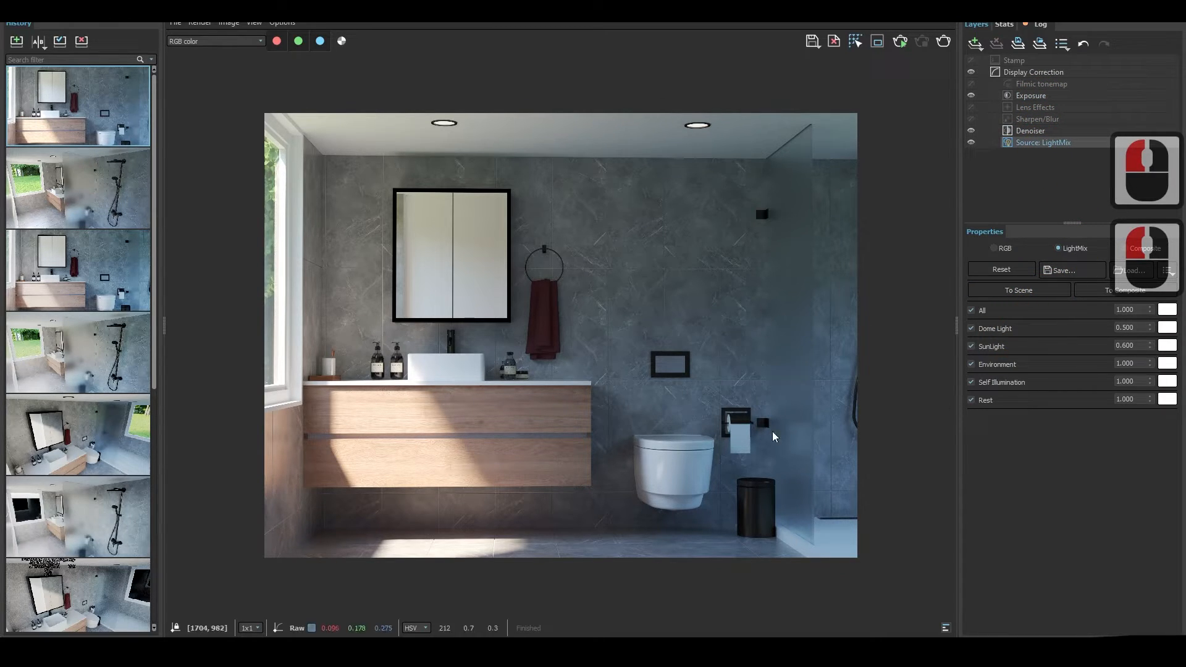
left_click(16, 42)
Step: Reload the corrected shower render, set Highlight Burn to 0.363 and Contrast to 0.104, and save it to the history
left_click(83, 265)
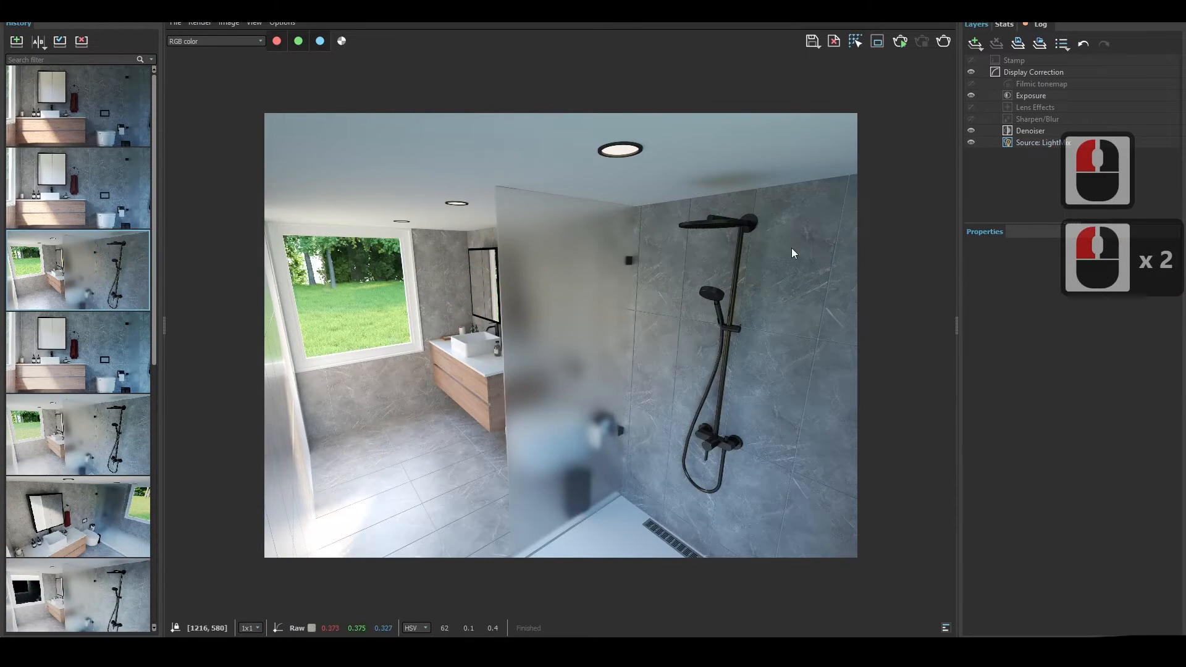
left_click(1043, 142)
left_click(1031, 95)
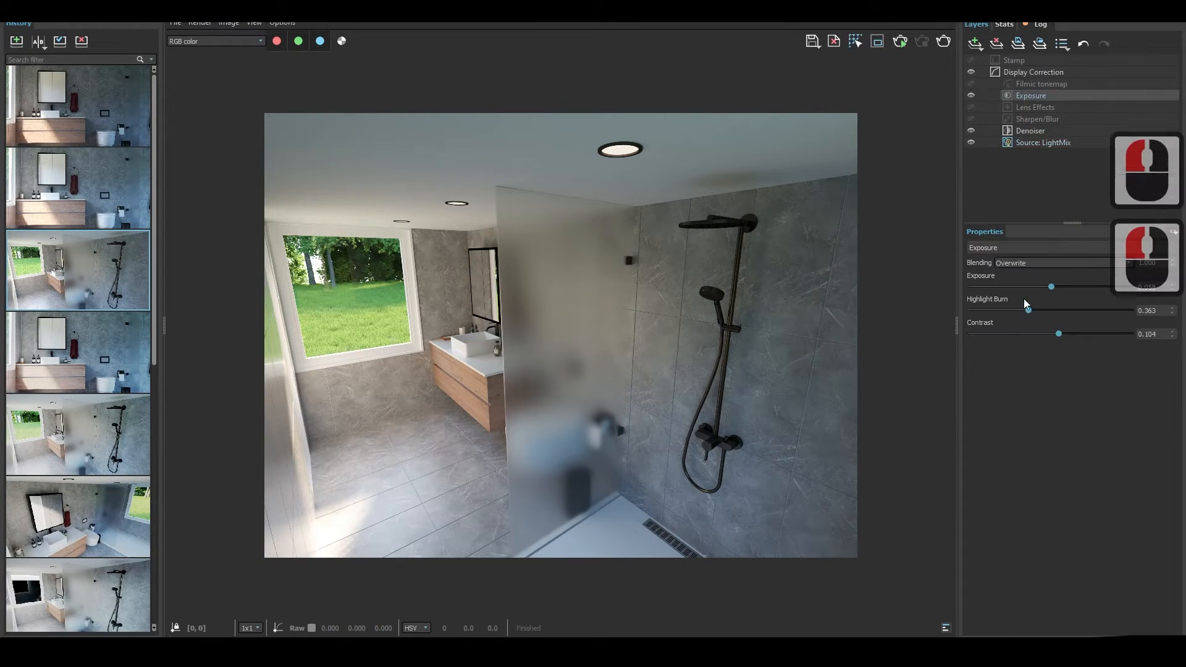
left_click(17, 41)
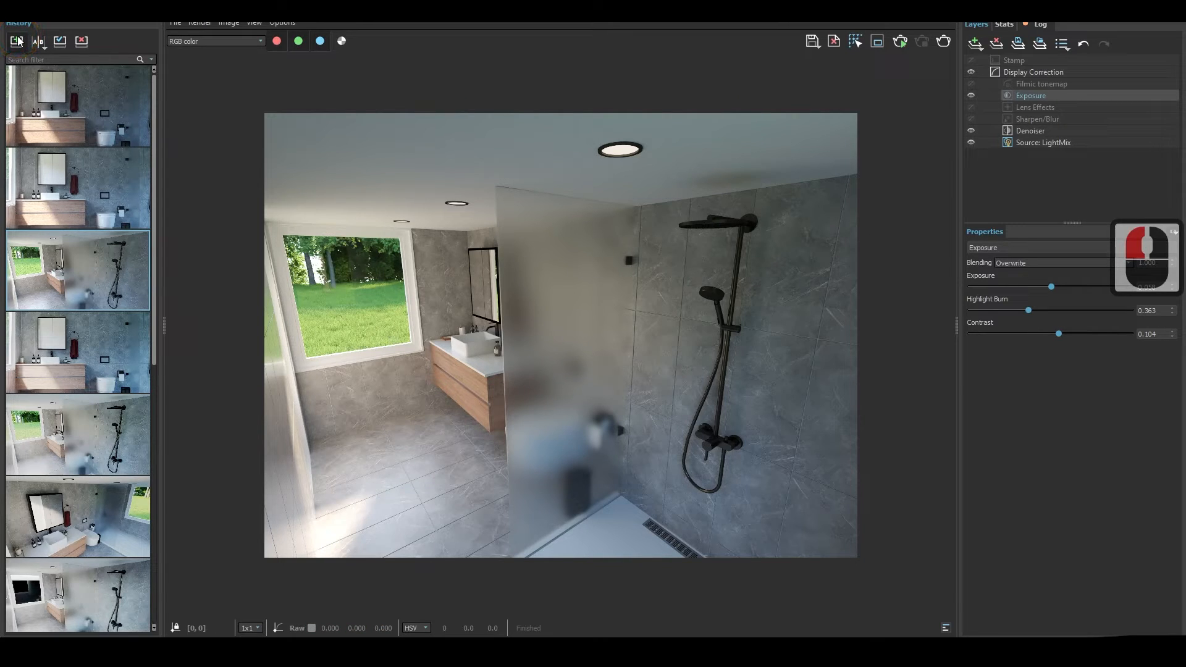